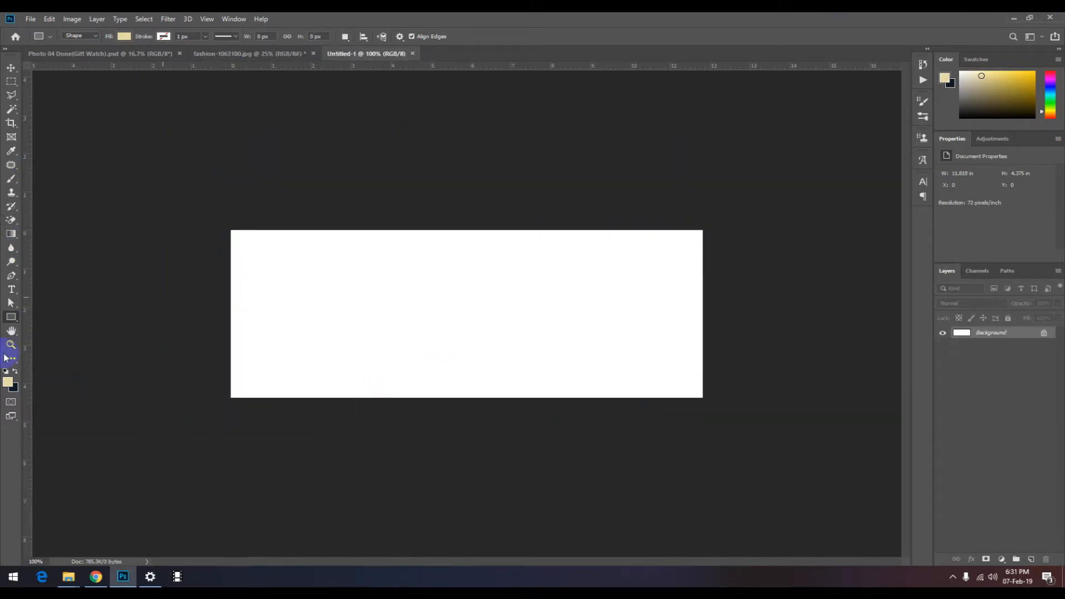
# Step: Draw a rectangle covering the whole canvas, about 851 by 314 px, and fill it with light grey
pyautogui.moveTo(232, 230); pyautogui.dragTo(701, 397)
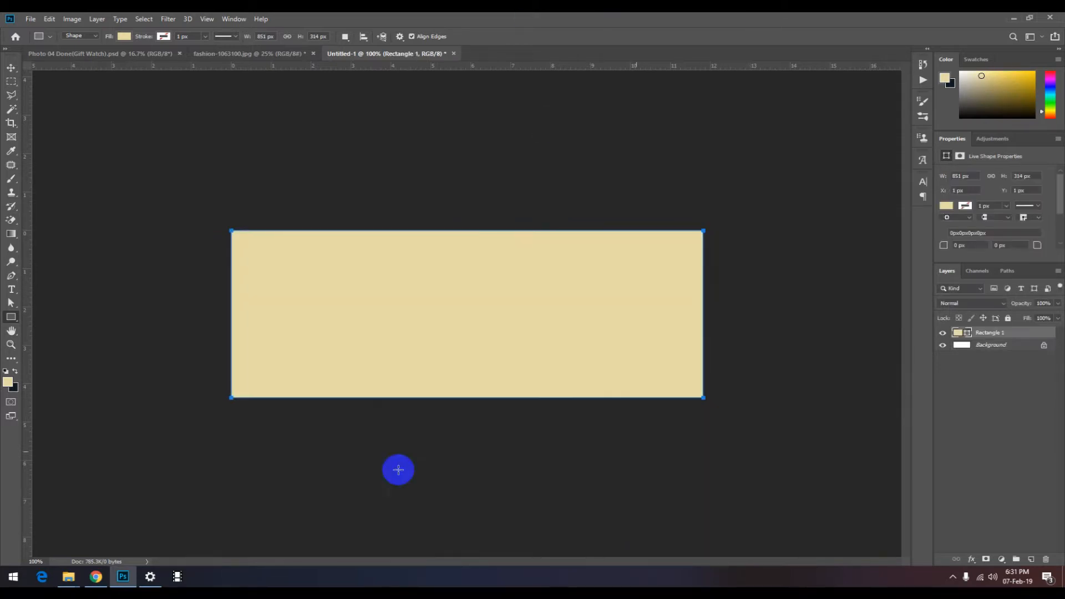
pyautogui.doubleClick(958, 332)
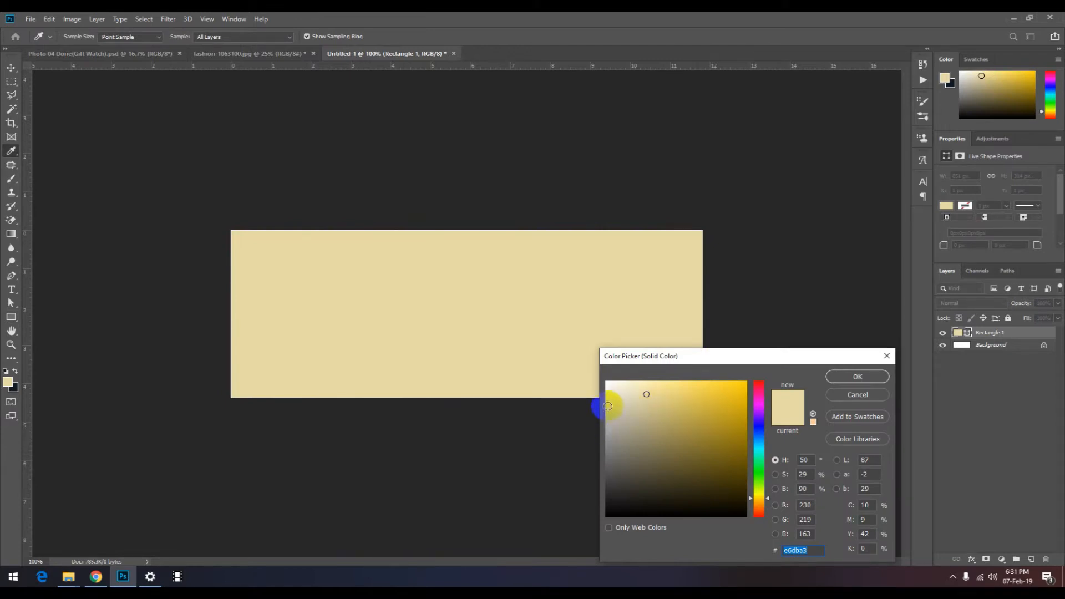
pyautogui.click(609, 395)
pyautogui.click(858, 376)
pyautogui.click(11, 67)
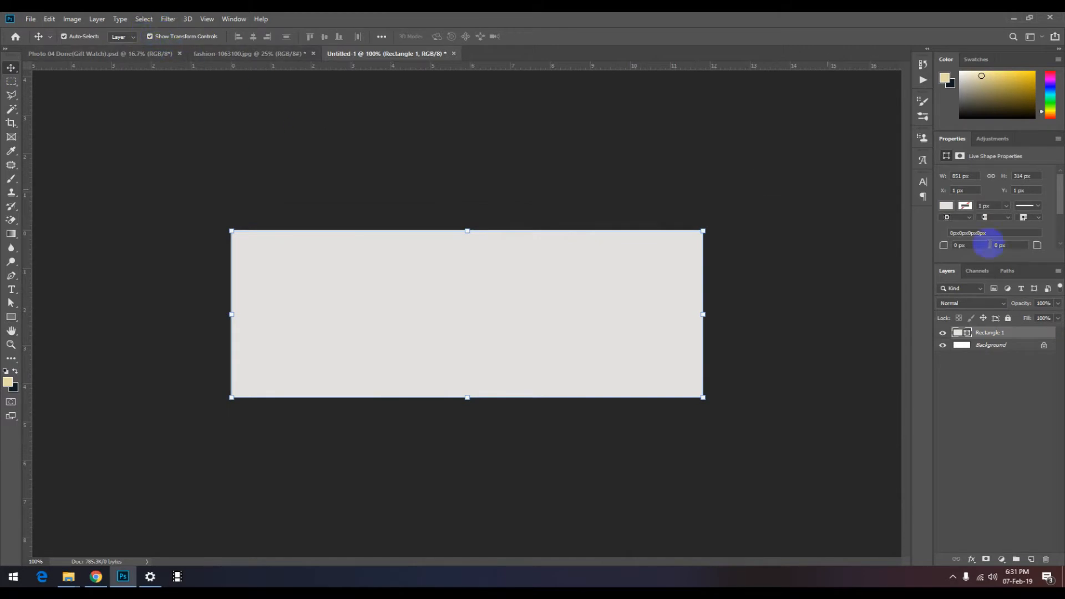
# Step: Convert the grey rectangle to a smart object and apply an inverted Burlap Texturizer filter with scaling 79% and relief 2
pyautogui.rightClick(1001, 336)
pyautogui.click(919, 266)
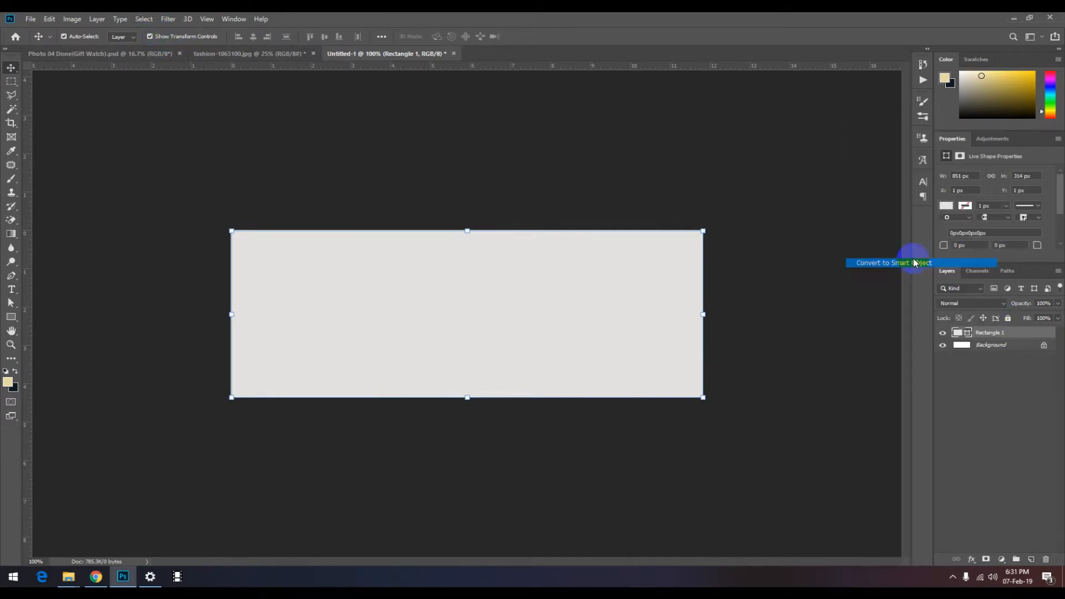
pyautogui.click(168, 19)
pyautogui.click(183, 63)
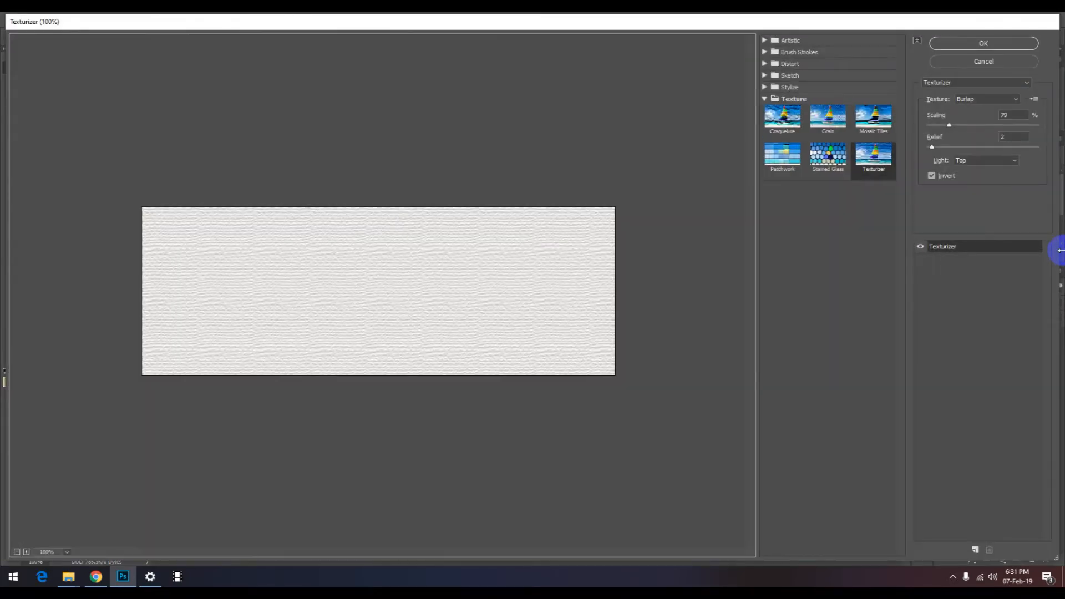
pyautogui.click(984, 44)
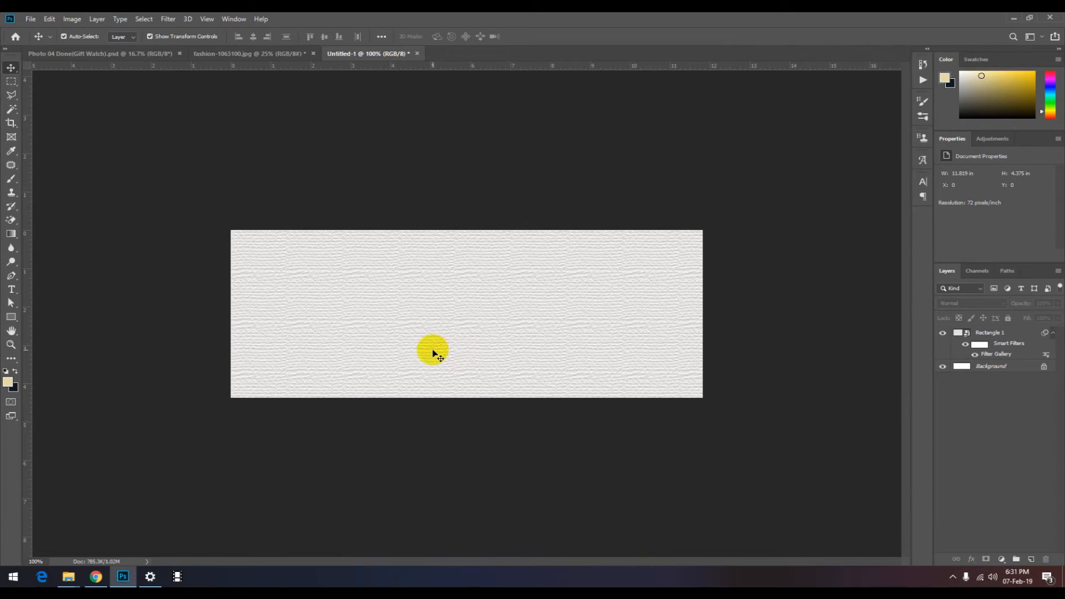
# Step: Draw a beige circle about 229 px across in the right half of the banner
pyautogui.click(11, 317)
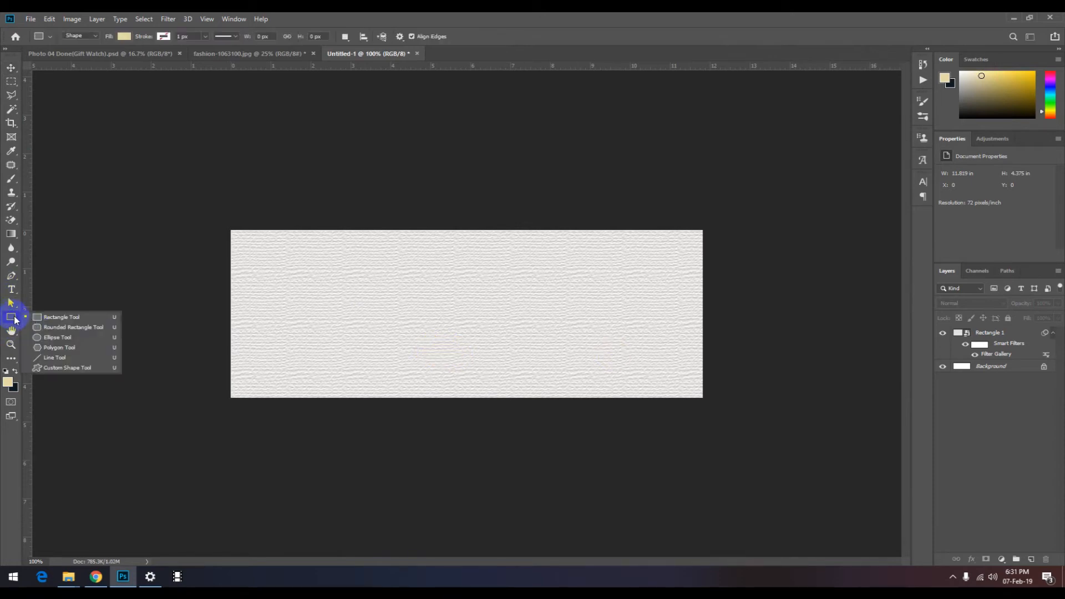
pyautogui.click(57, 338)
pyautogui.moveTo(558, 301); pyautogui.dragTo(642, 386)
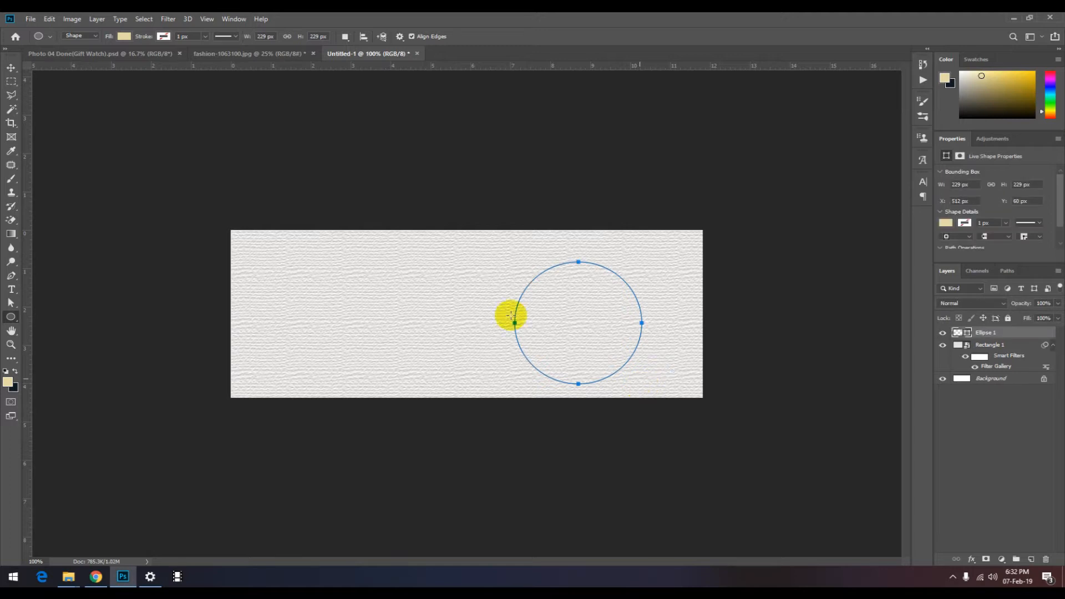
# Step: Duplicate the beige circle straight downward by about 115 px and fill the copy with dark grey at Lab lightness 20
pyautogui.click(12, 67)
pyautogui.moveTo(590, 340); pyautogui.dragTo(589, 403)
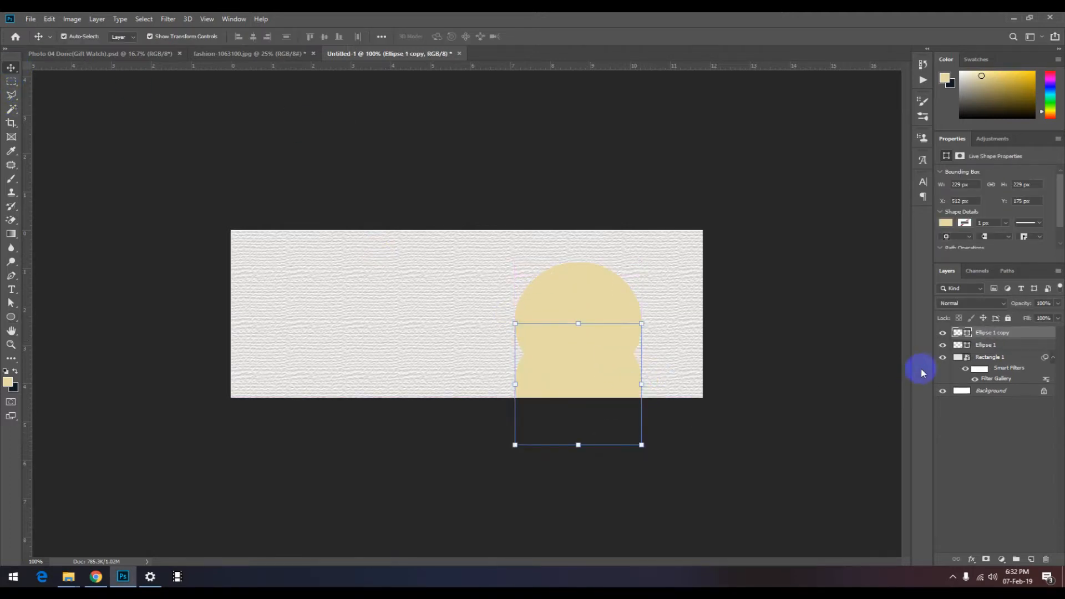
pyautogui.doubleClick(958, 333)
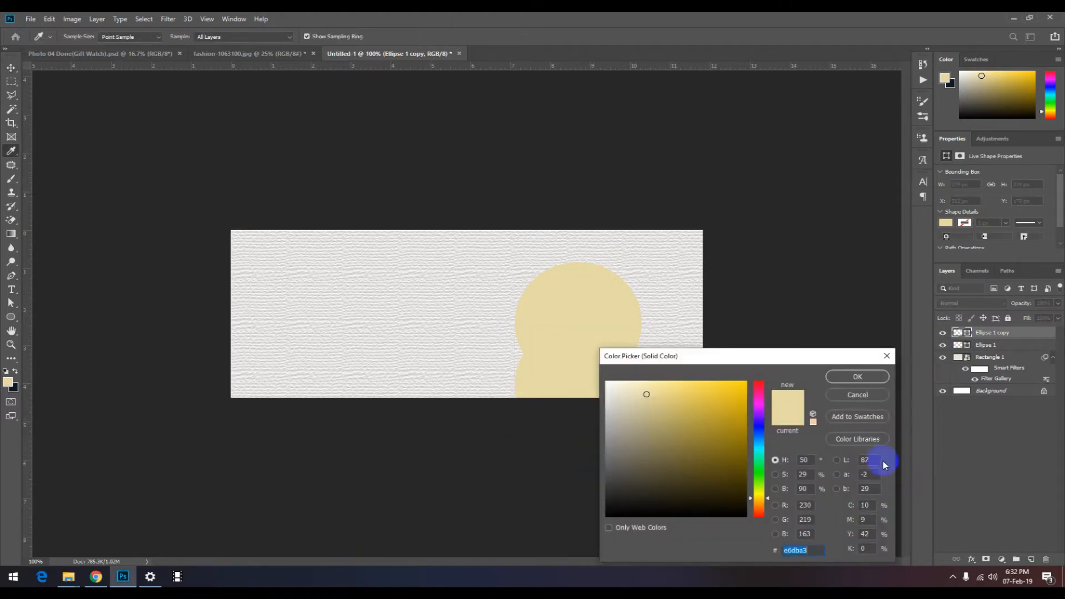
pyautogui.moveTo(637, 392); pyautogui.dragTo(578, 368)
pyautogui.click(867, 474)
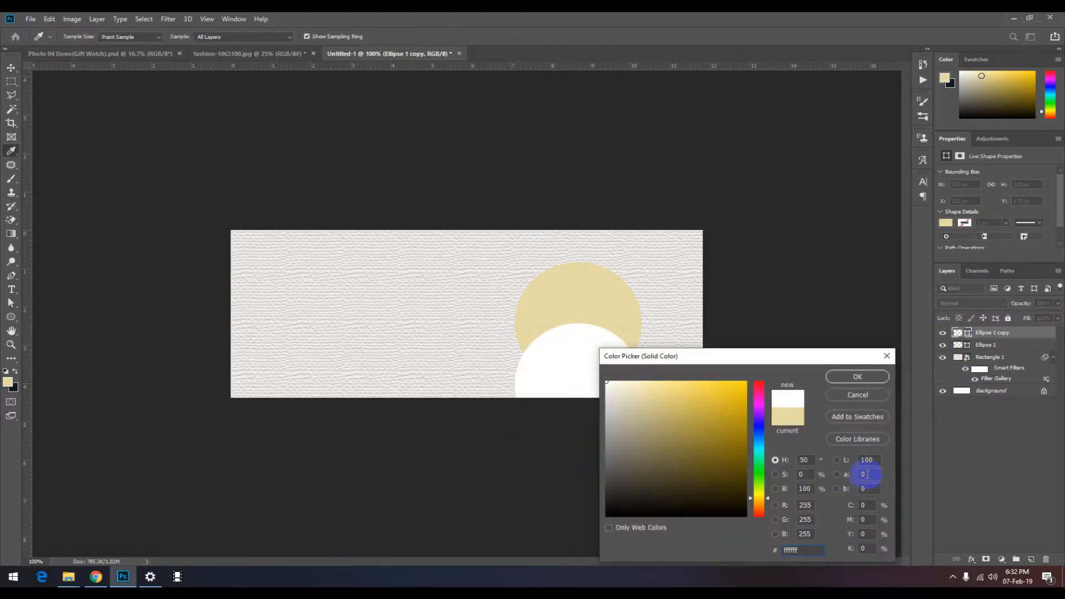
pyautogui.write('20')
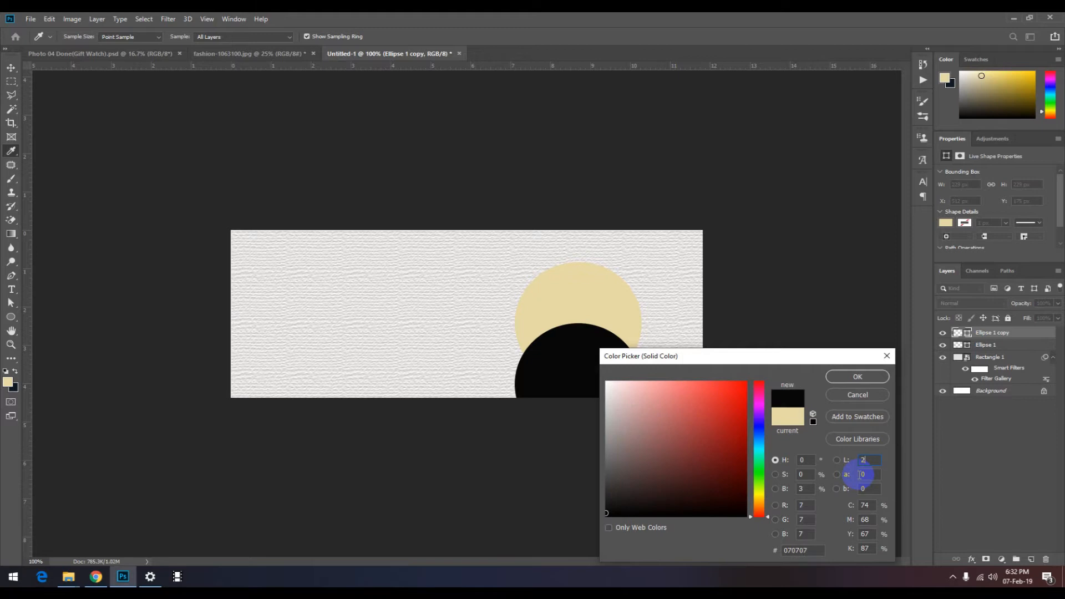
pyautogui.click(857, 378)
# Step: Place the dark circle behind the beige one, then widen it to about 366 px and lower it past the canvas's bottom edge
pyautogui.moveTo(980, 334); pyautogui.dragTo(978, 353)
pyautogui.moveTo(642, 384); pyautogui.dragTo(680, 384)
pyautogui.moveTo(517, 386); pyautogui.dragTo(476, 383)
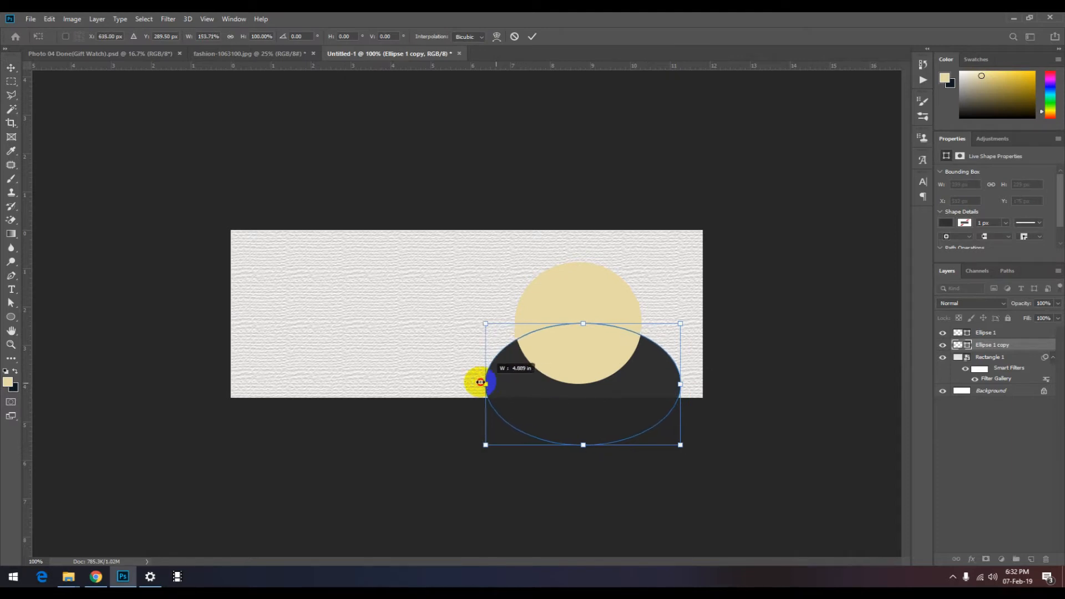
pyautogui.moveTo(592, 388); pyautogui.dragTo(590, 411)
pyautogui.click(532, 37)
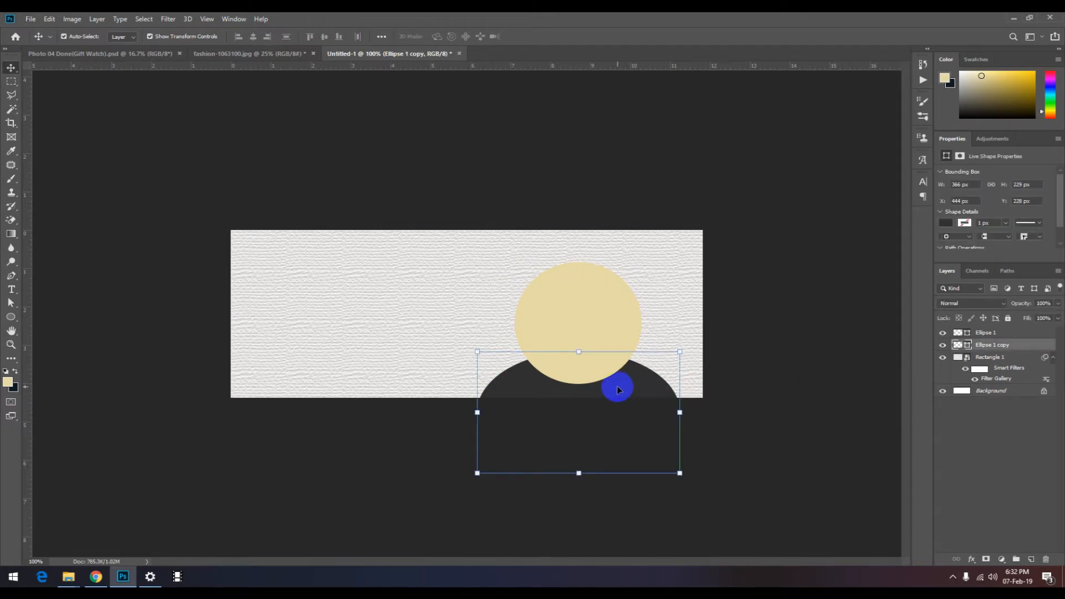
# Step: Reshape the dark ellipse by pulling its two side anchor points outward and slightly down
pyautogui.press('a')
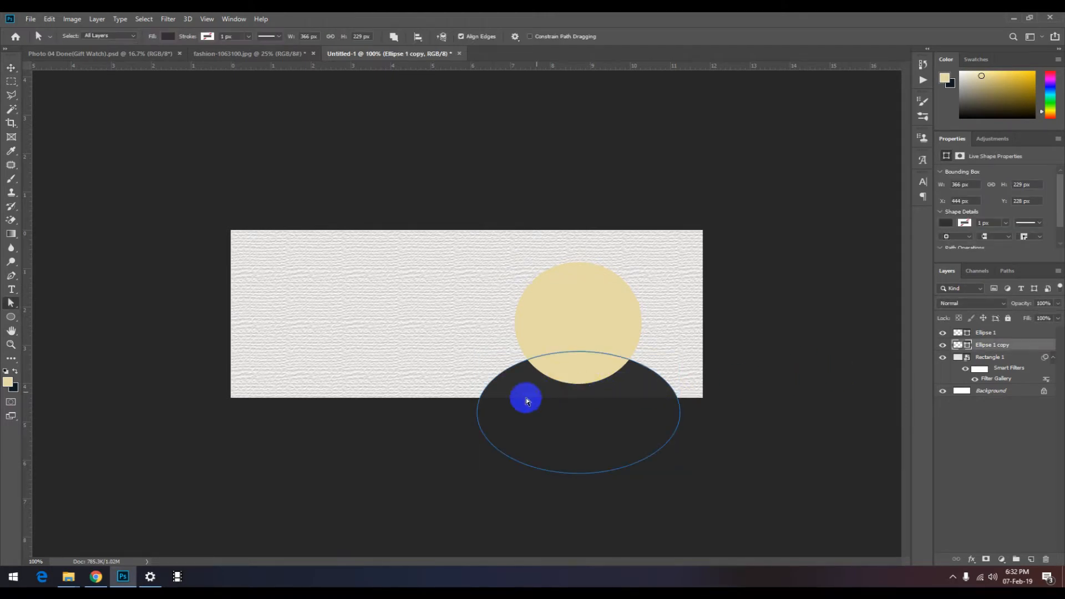
pyautogui.click(477, 414)
pyautogui.moveTo(477, 416); pyautogui.dragTo(467, 427)
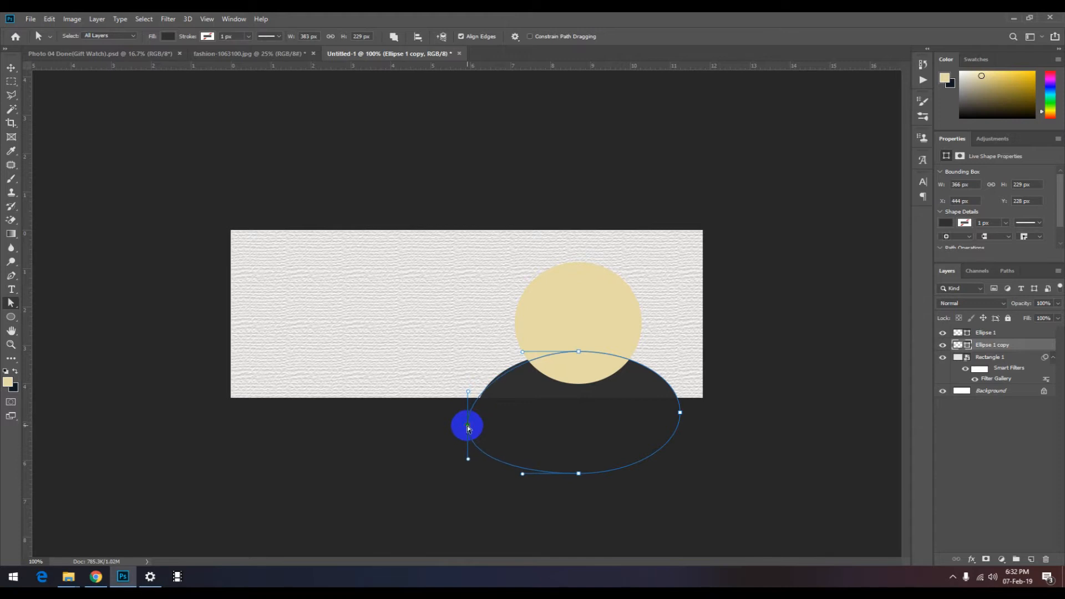
pyautogui.moveTo(681, 413); pyautogui.dragTo(691, 429)
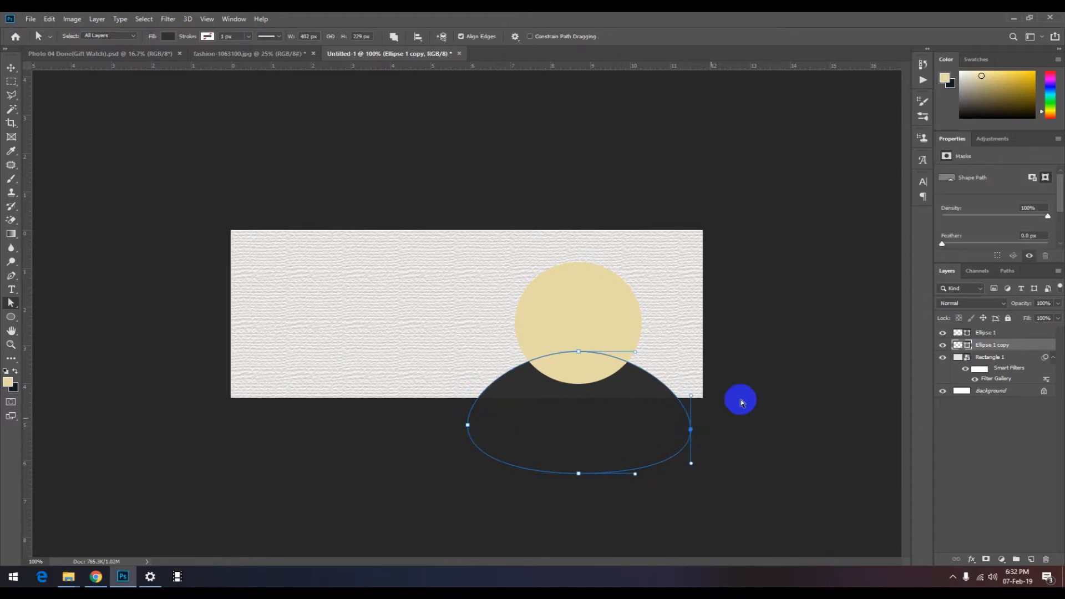
pyautogui.click(742, 403)
pyautogui.click(519, 391)
pyautogui.click(468, 426)
pyautogui.moveTo(470, 428); pyautogui.dragTo(465, 438)
pyautogui.click(11, 67)
pyautogui.click(65, 107)
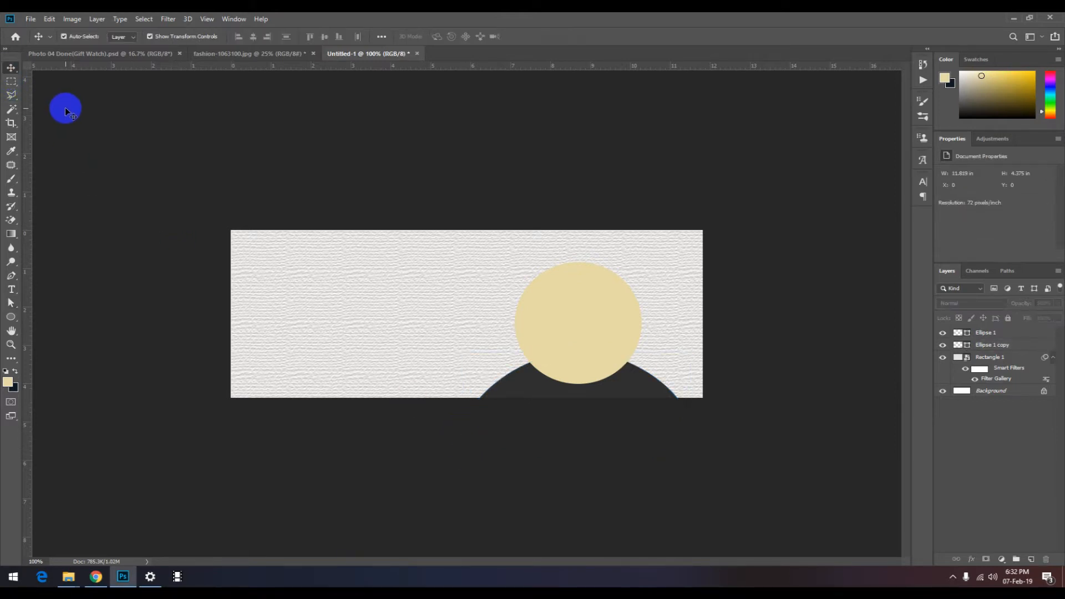
# Step: Add a Multiply drop shadow to the beige circle with a 97° angle and 7 px distance
pyautogui.click(569, 325)
pyautogui.doubleClick(1031, 337)
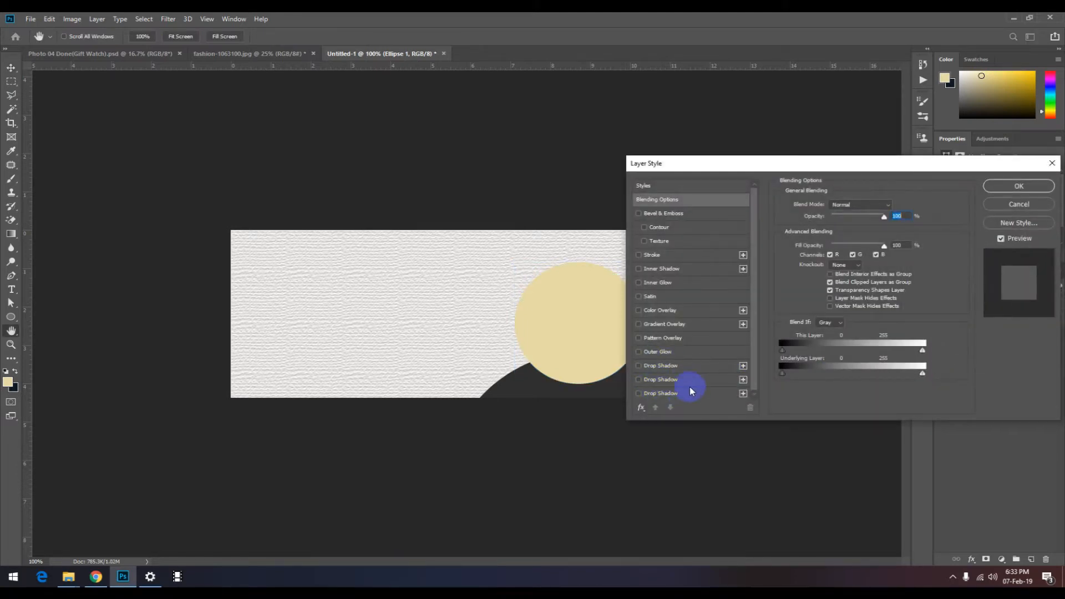
pyautogui.click(683, 392)
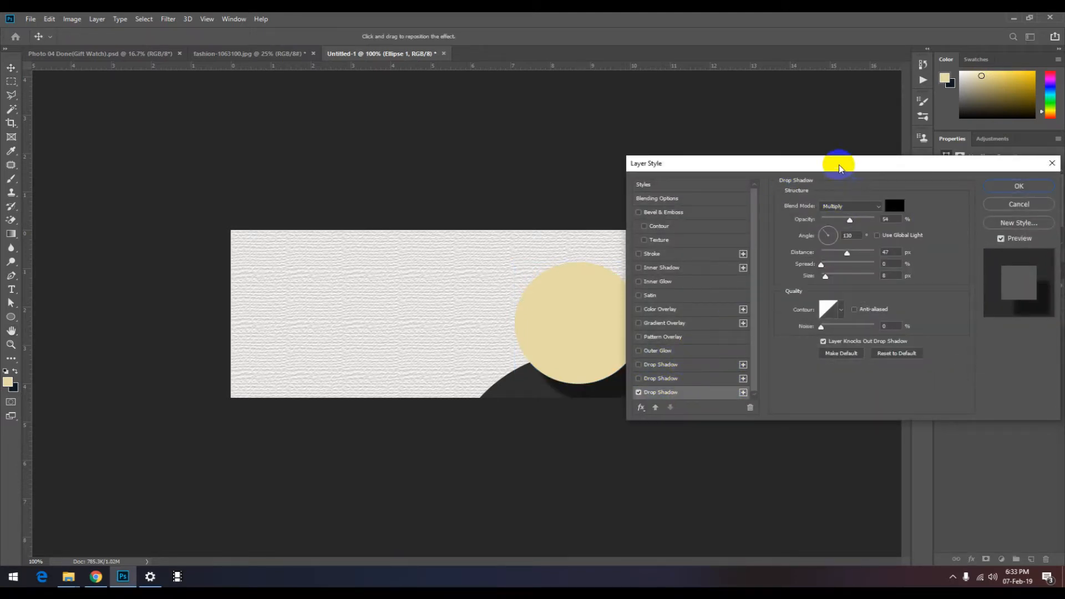
pyautogui.moveTo(840, 168); pyautogui.dragTo(921, 170)
pyautogui.moveTo(928, 256); pyautogui.dragTo(909, 259)
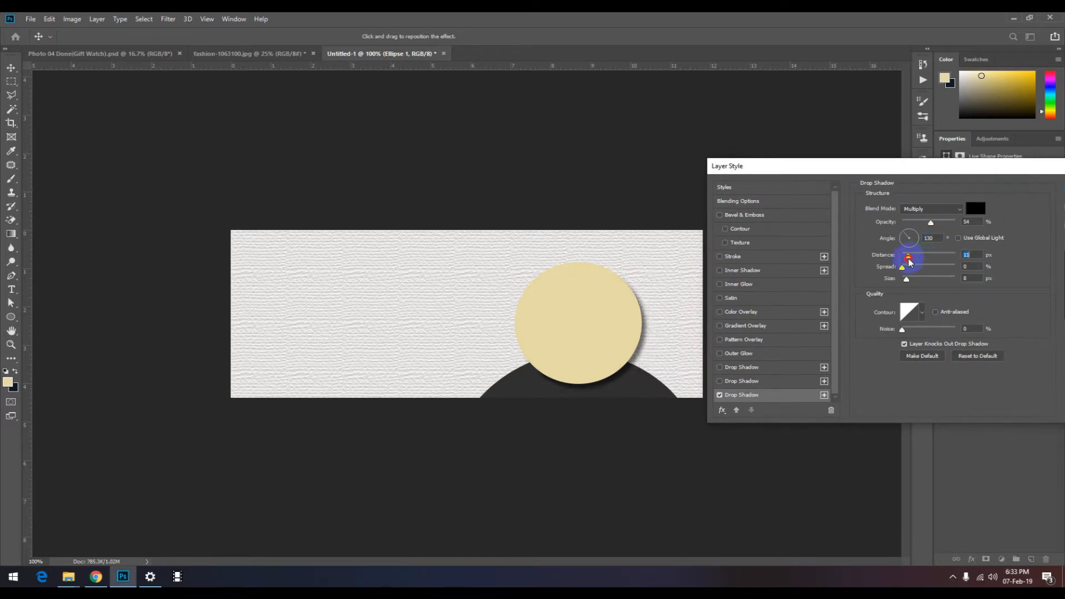
pyautogui.click(910, 233)
pyautogui.moveTo(1009, 168); pyautogui.dragTo(950, 171)
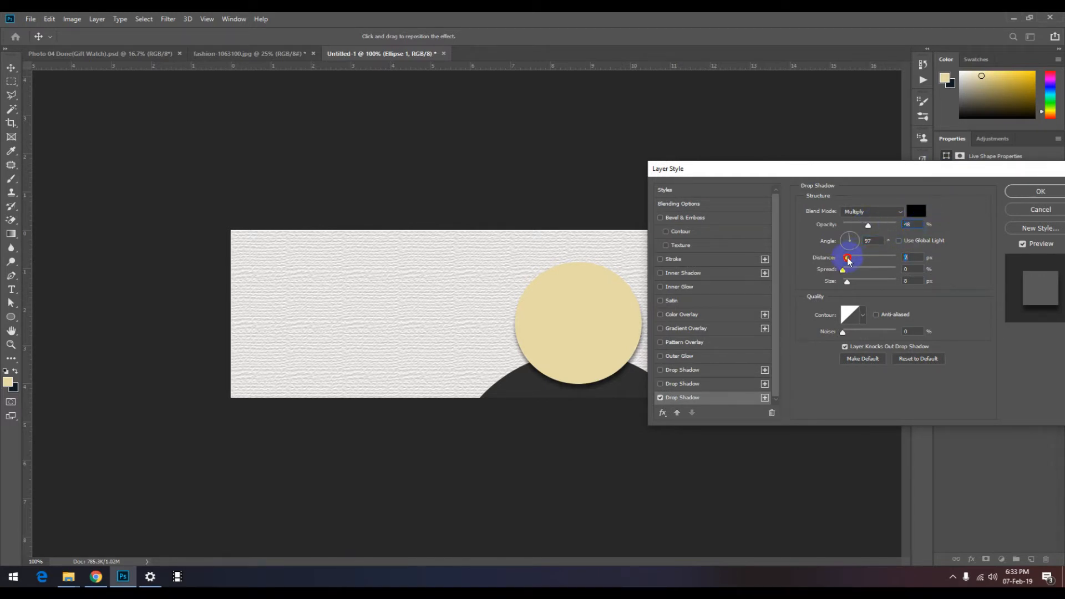
pyautogui.click(1027, 191)
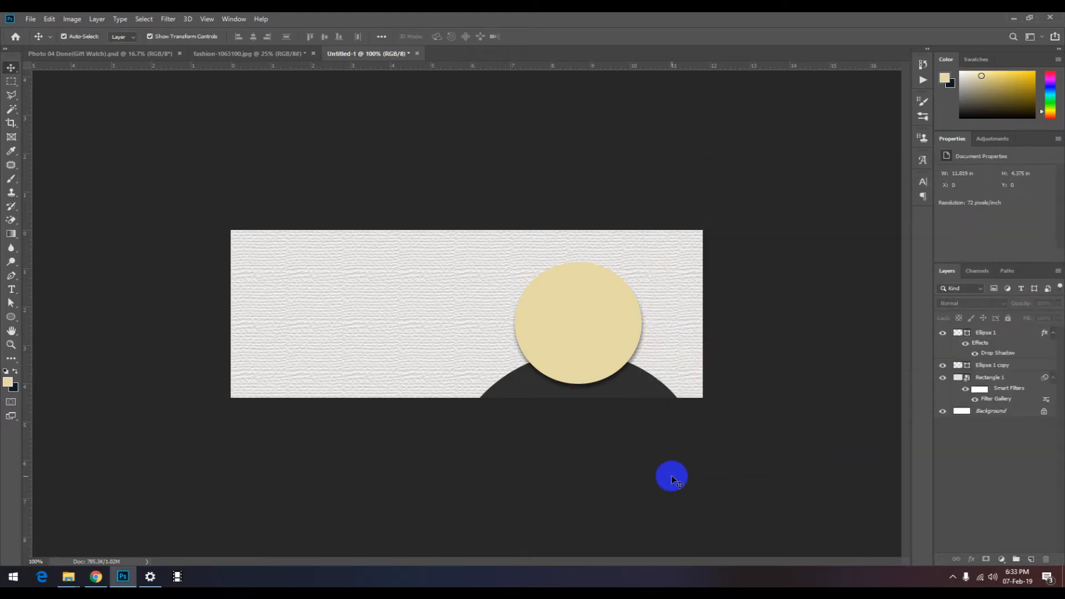
# Step: Duplicate the beige circle and enlarge the copy around its centre to about 260 px
pyautogui.click(572, 286)
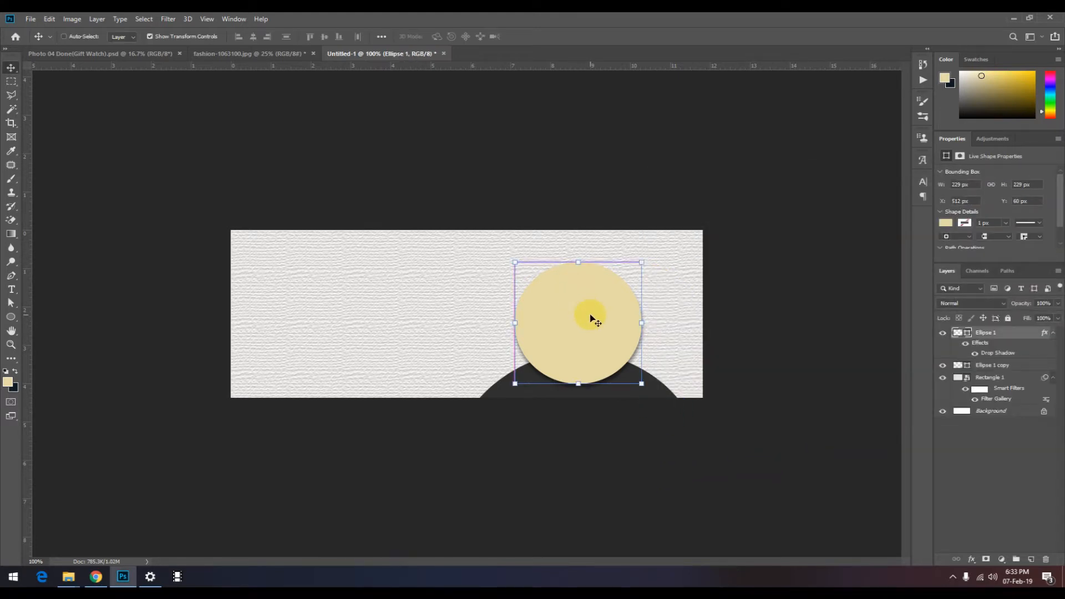
pyautogui.hotkey('ctrl', 'j')
pyautogui.click(642, 263)
pyautogui.moveTo(644, 263); pyautogui.dragTo(652, 255)
# Step: Fill the enlarged circle copy with dark grey 303030 and move its layer beneath the beige circle
pyautogui.doubleClick(972, 334)
pyautogui.click(498, 381)
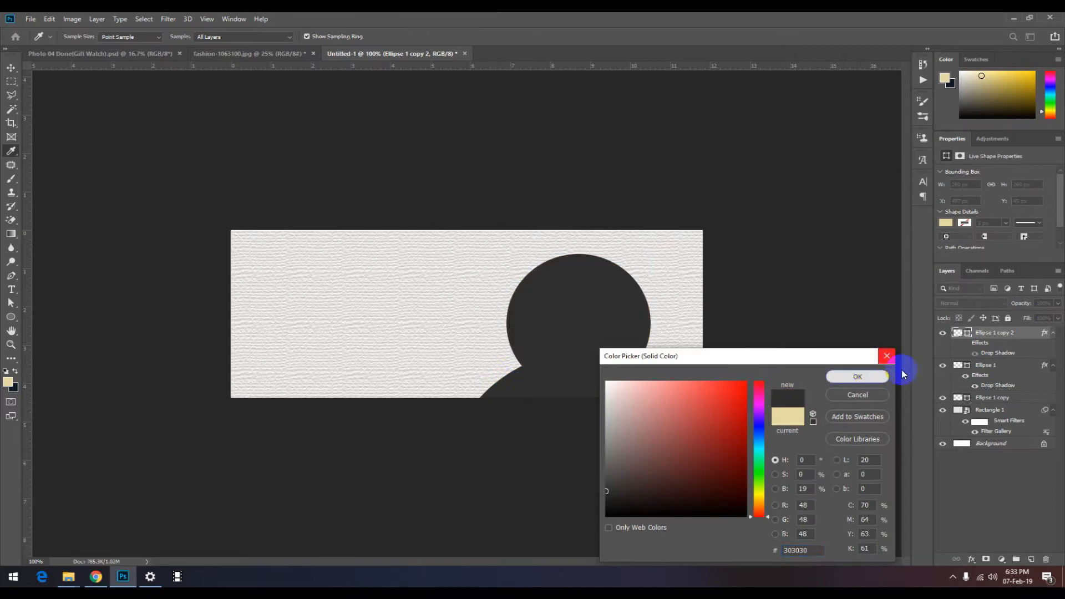
pyautogui.press('Return')
pyautogui.moveTo(979, 336); pyautogui.dragTo(975, 392)
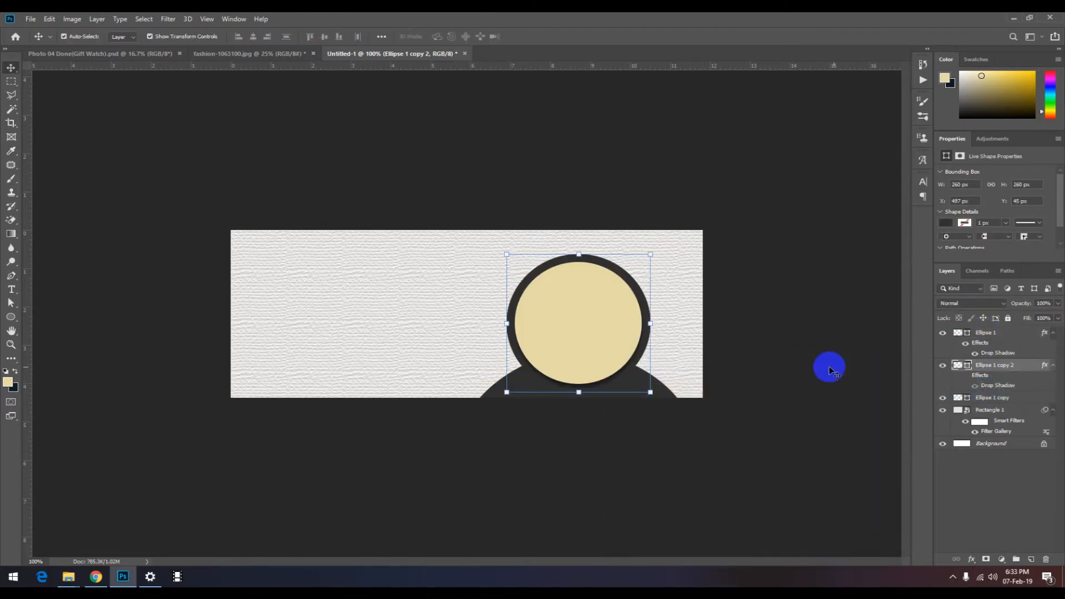
# Step: Enlarge the dark circle behind the beige one to about 270 px, keeping it centred
pyautogui.click(830, 370)
pyautogui.click(608, 267)
pyautogui.moveTo(651, 253); pyautogui.dragTo(655, 249)
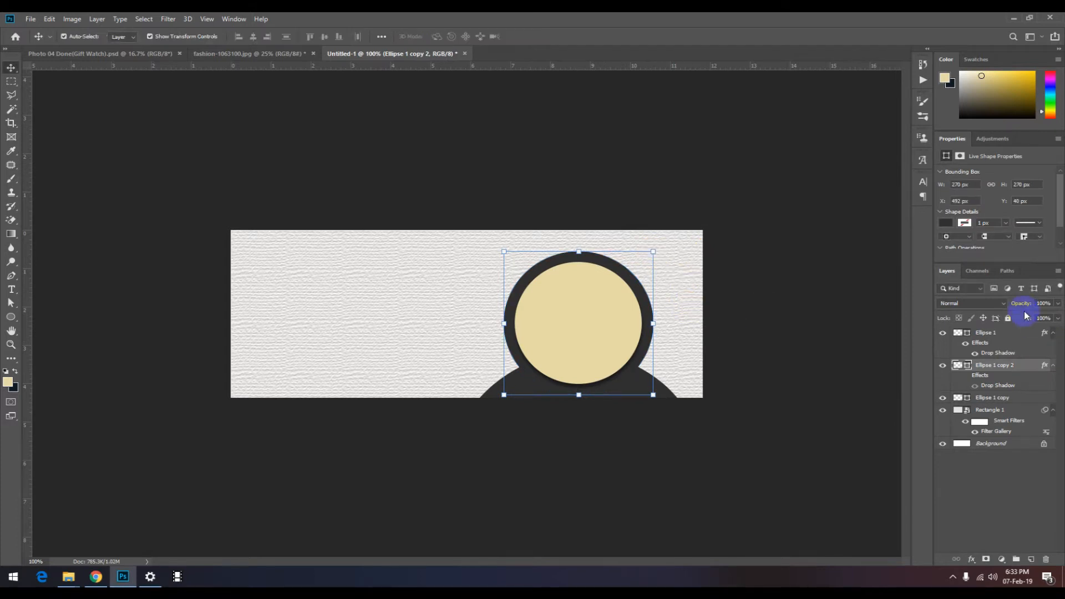
# Step: Remove the larger circle's fill and give it a 3 px linear gradient stroke from beige to near-black
pyautogui.click(944, 225)
pyautogui.click(951, 243)
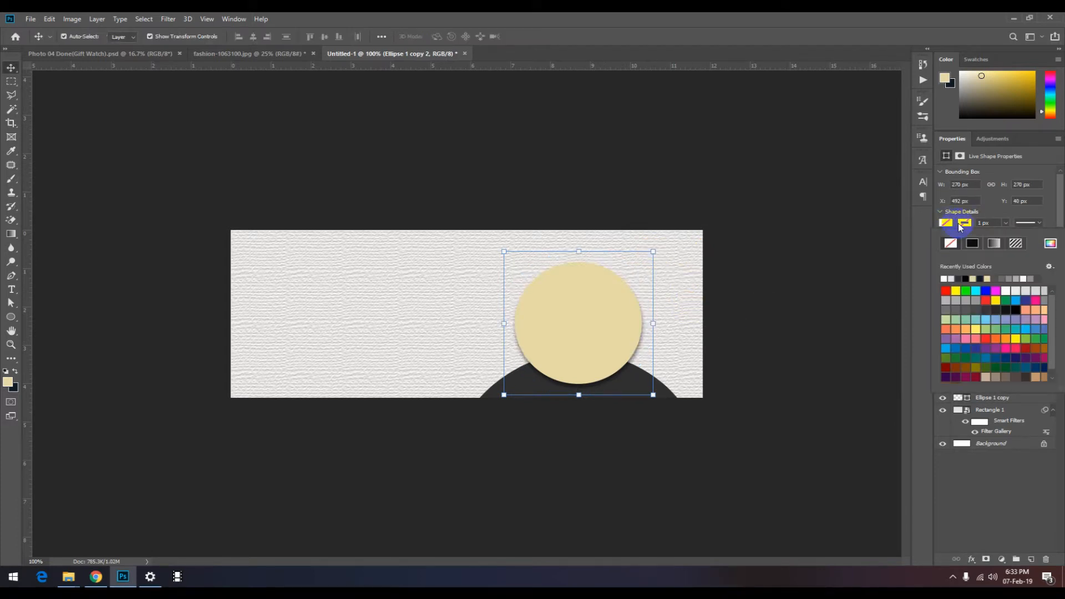
pyautogui.click(964, 223)
pyautogui.click(994, 243)
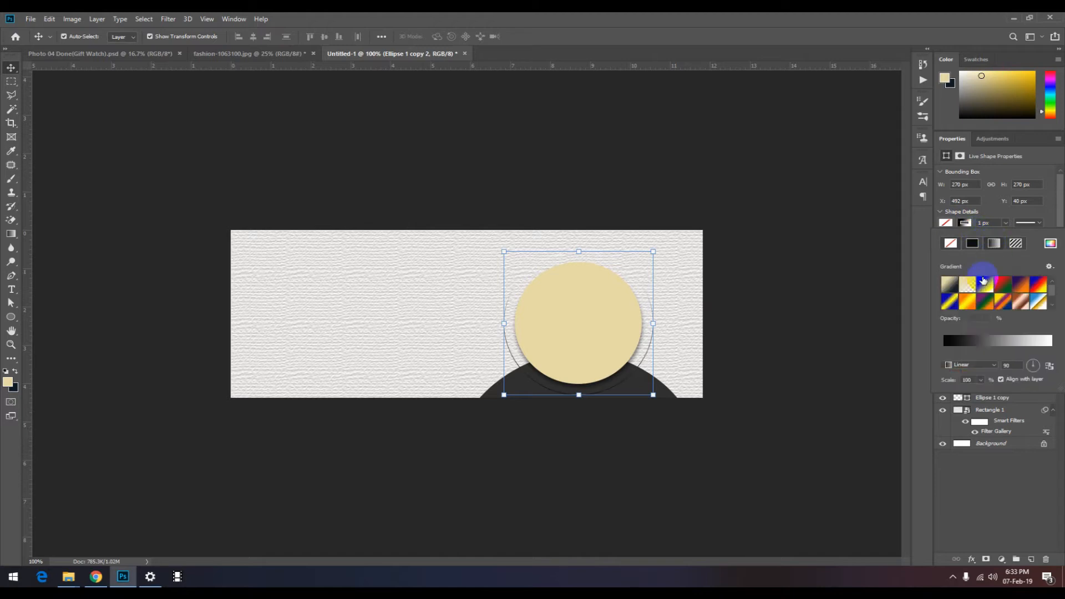
pyautogui.click(950, 284)
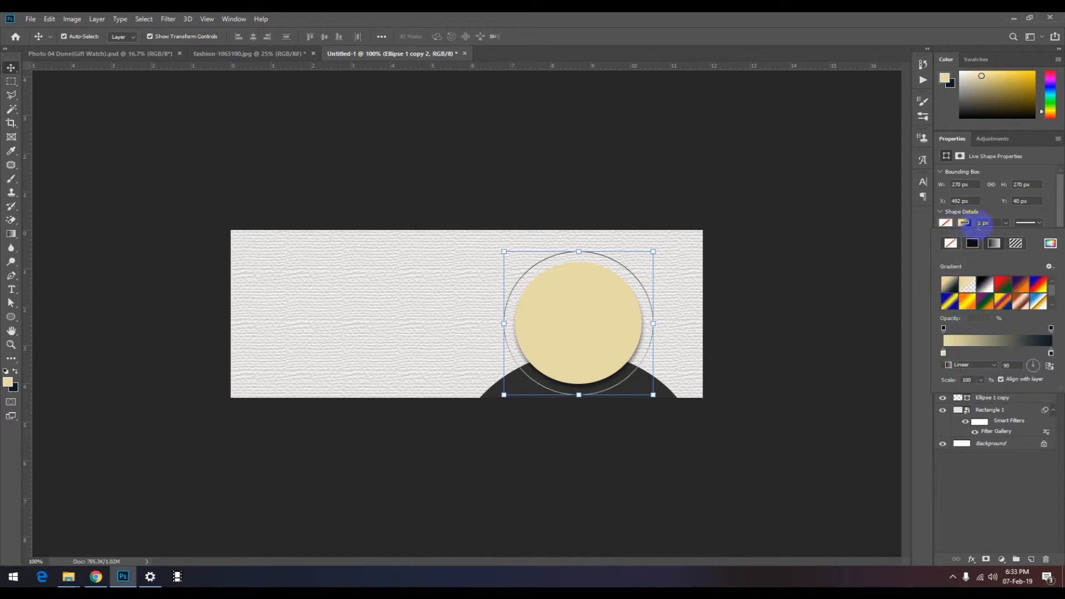
pyautogui.click(966, 223)
pyautogui.write('3')
pyautogui.press('Return')
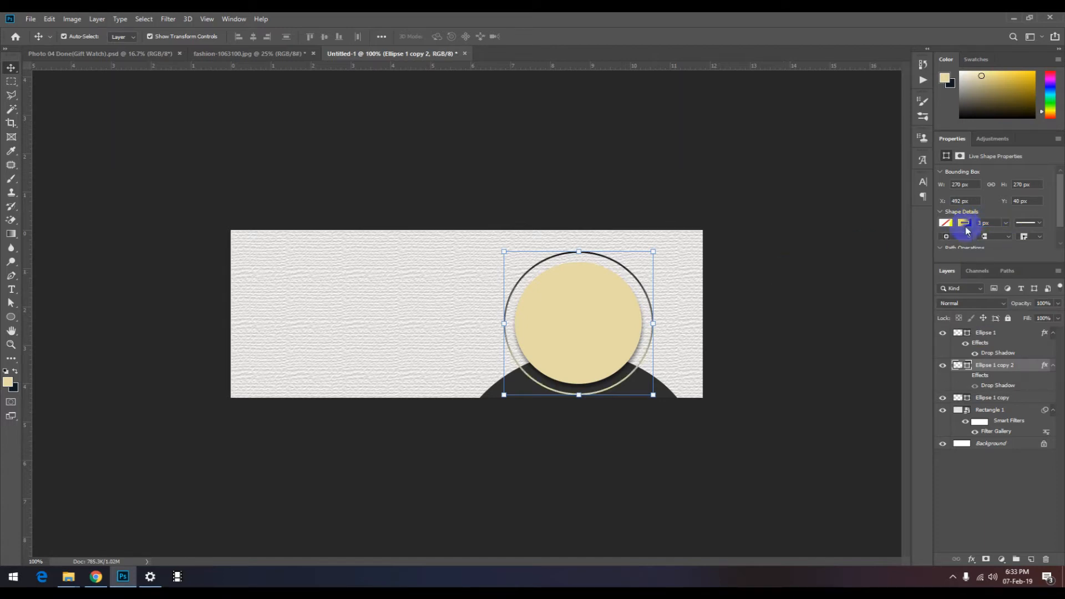
# Step: Reverse the ring's stroke gradient at 180° and bring its colour stops together near the middle for a hard two-colour split
pyautogui.click(966, 223)
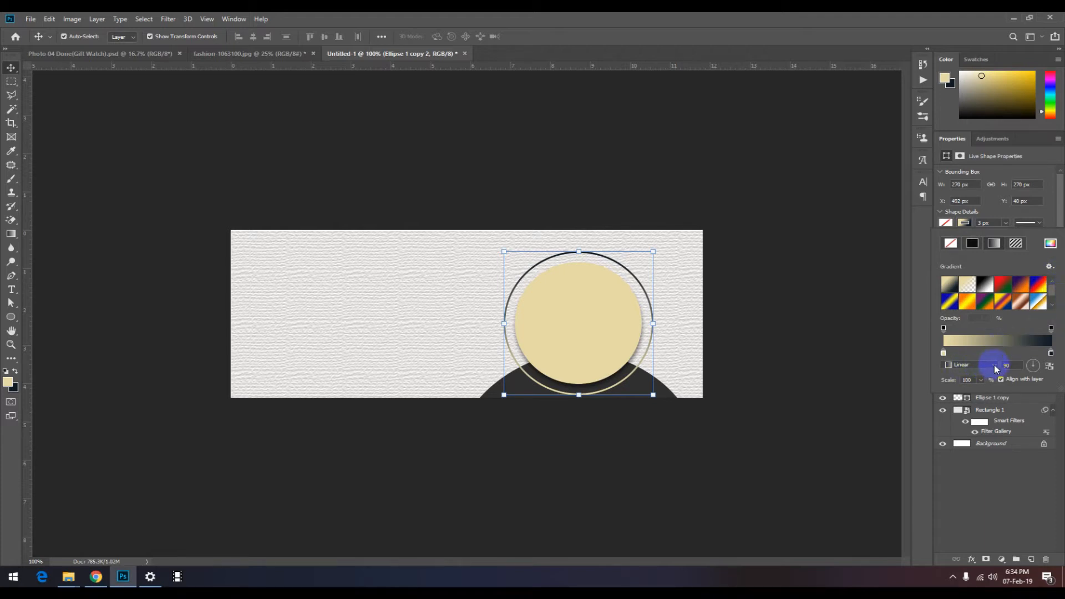
pyautogui.click(1050, 368)
pyautogui.click(1026, 367)
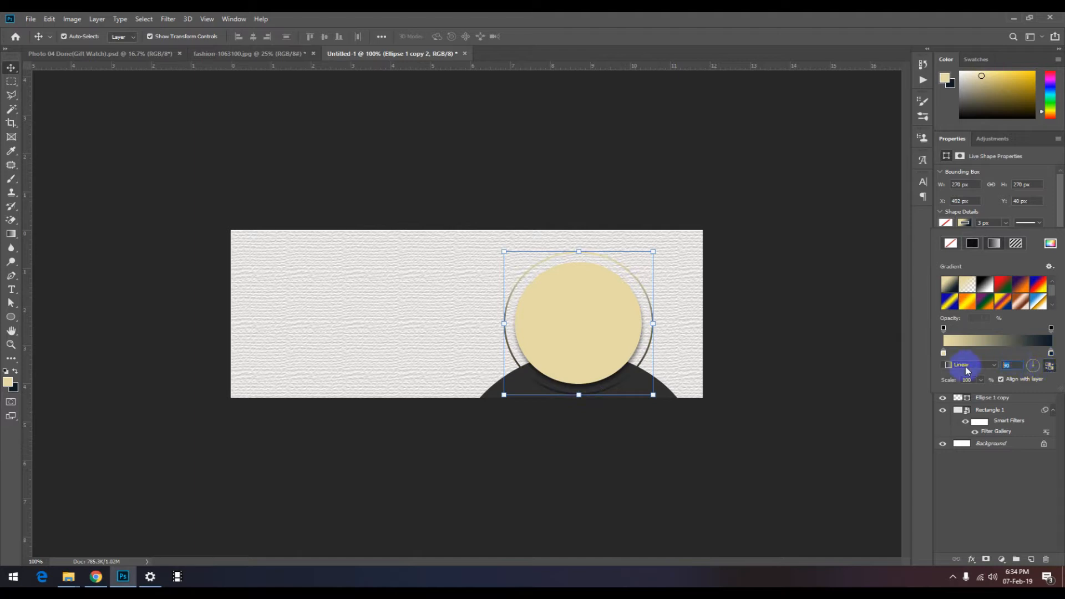
pyautogui.write('180')
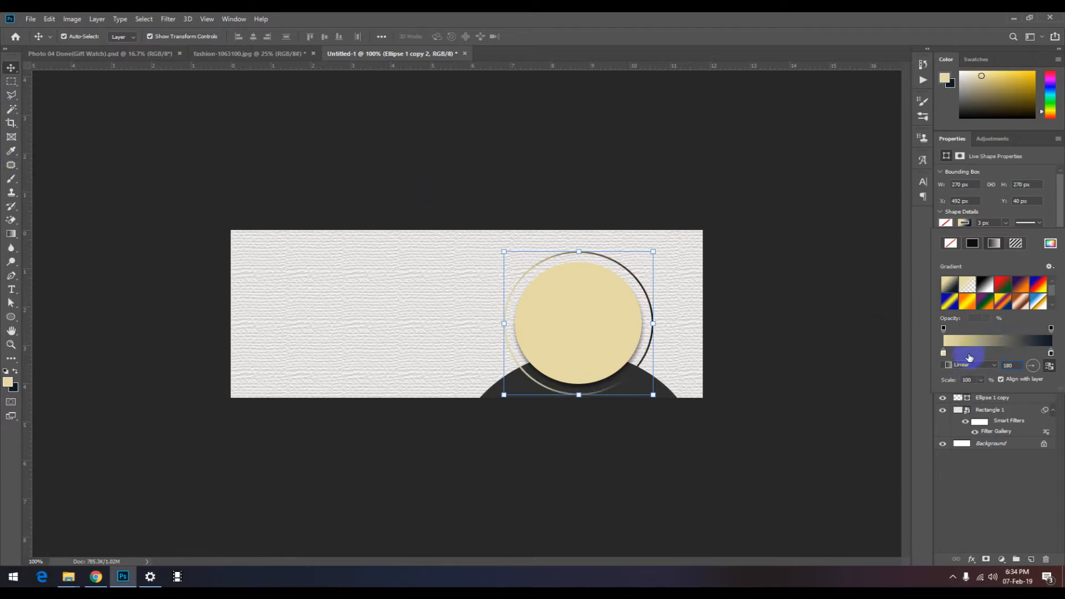
pyautogui.moveTo(945, 354); pyautogui.dragTo(1027, 354)
pyautogui.click(824, 311)
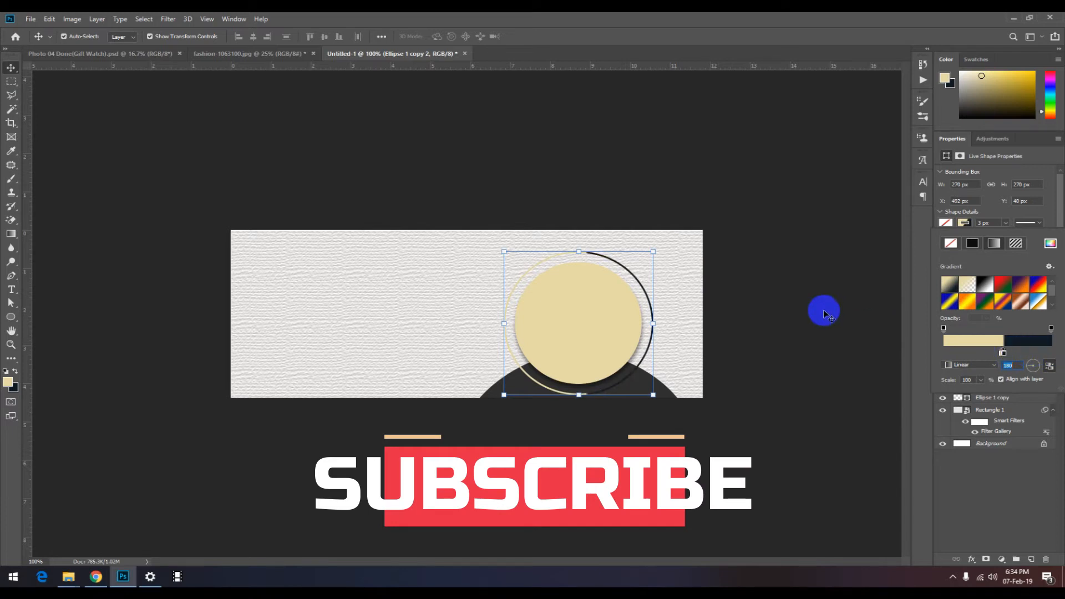
# Step: Cut the two-colour ring down to its upper half by deleting the lower part of its path
pyautogui.click(612, 258)
pyautogui.press('a')
pyautogui.click(504, 324)
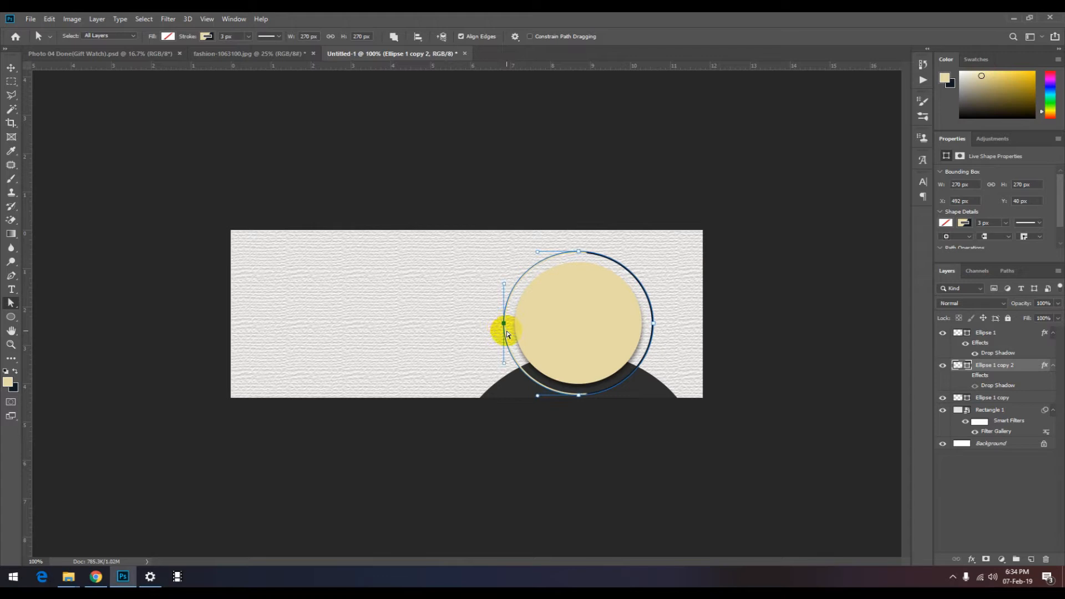
pyautogui.press('Delete')
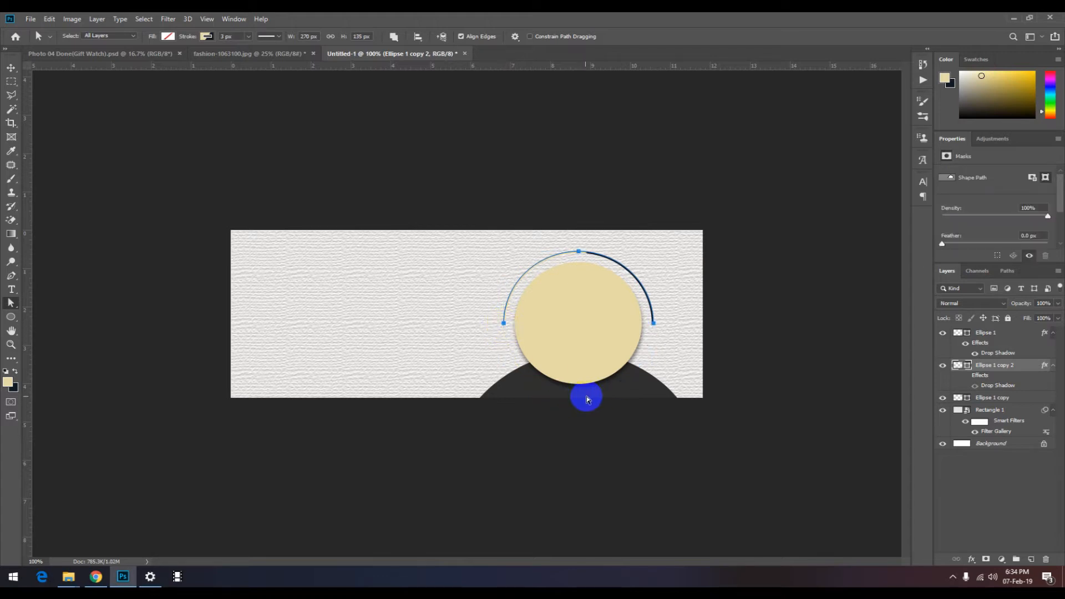
pyautogui.press('v')
pyautogui.click(85, 91)
pyautogui.click(440, 135)
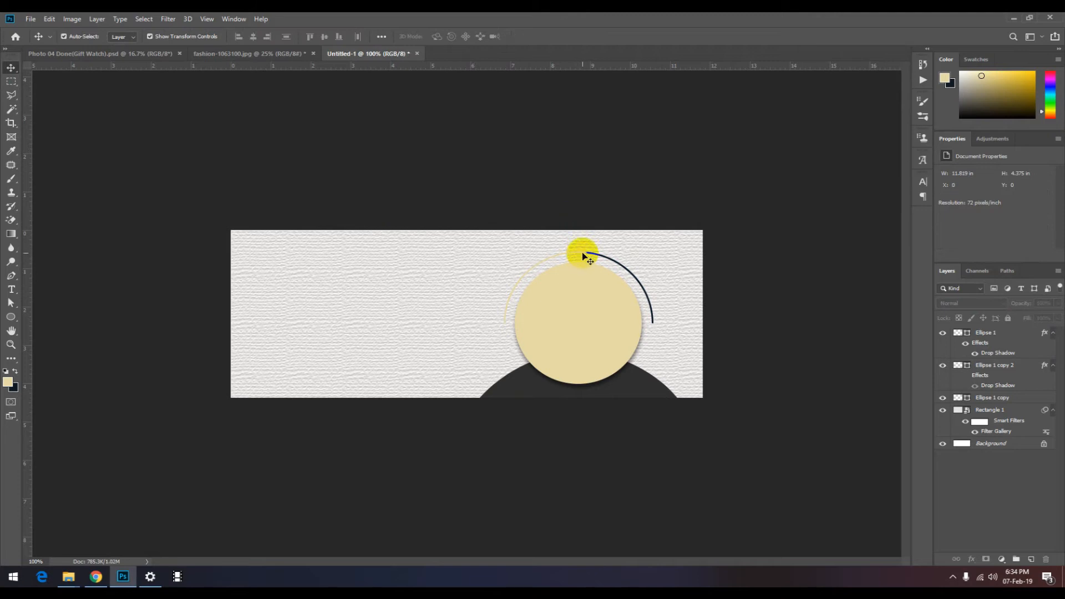
# Step: Place a vertical guide through the circle's centre and shift the arc's stroke gradient stops so the colours split on the guide
pyautogui.click(573, 300)
pyautogui.moveTo(29, 296); pyautogui.dragTo(579, 295)
pyautogui.click(598, 256)
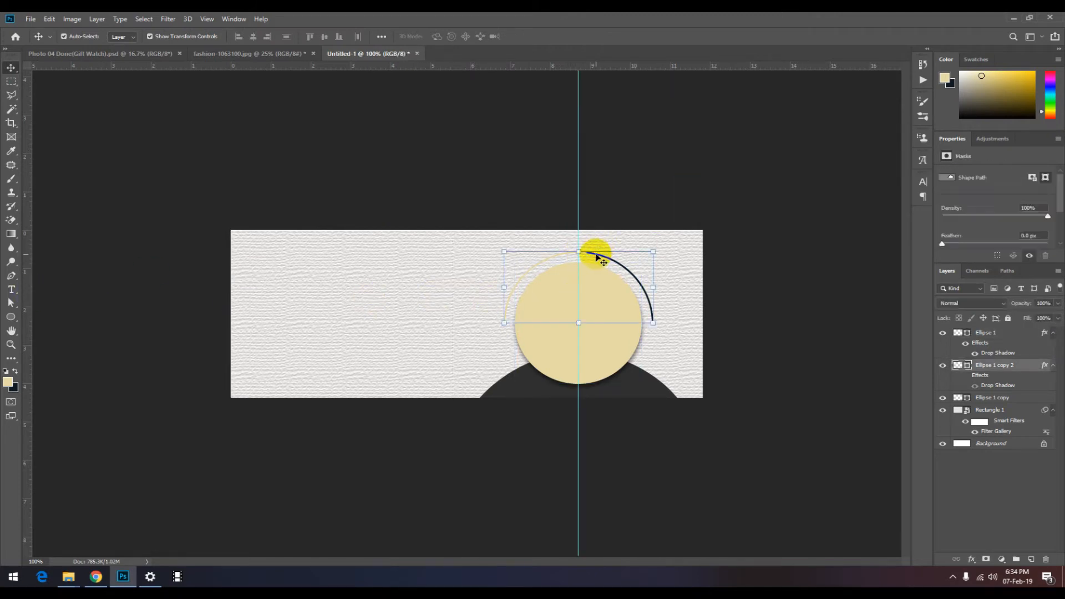
pyautogui.press('u')
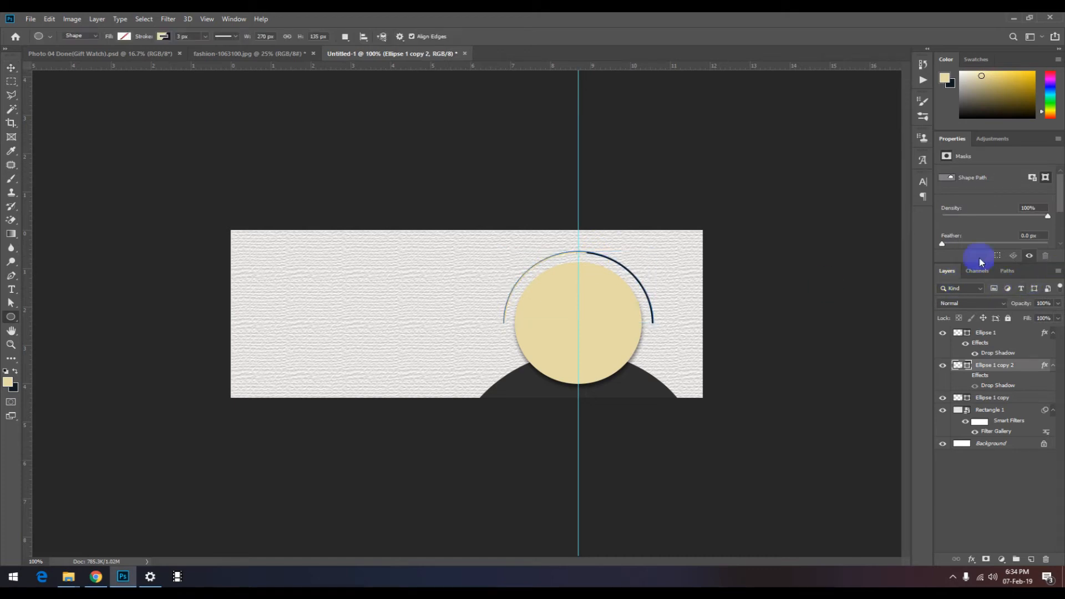
pyautogui.click(163, 37)
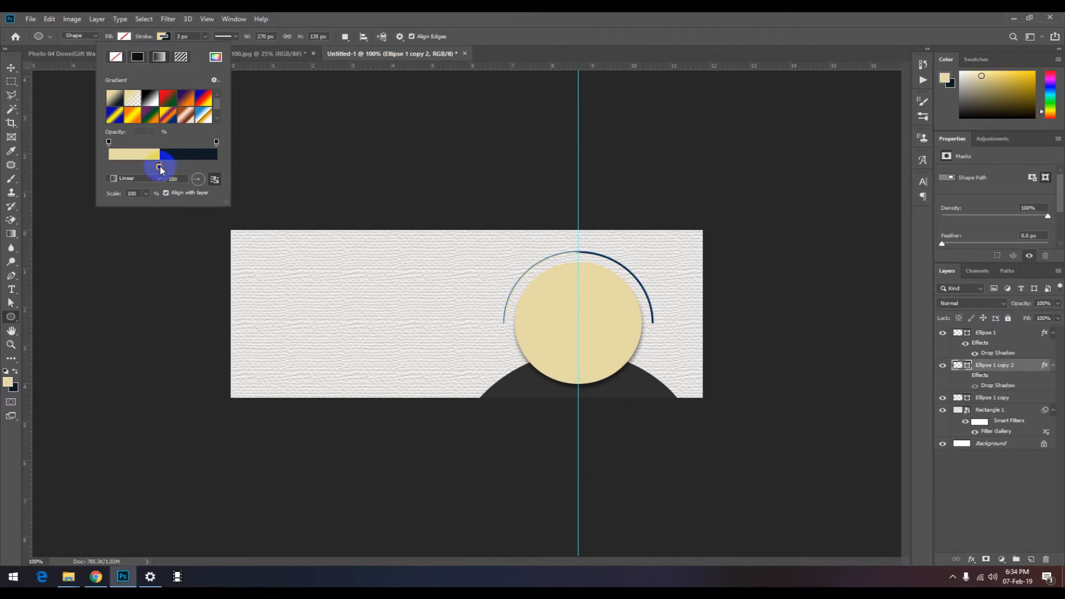
pyautogui.moveTo(160, 167); pyautogui.dragTo(157, 167)
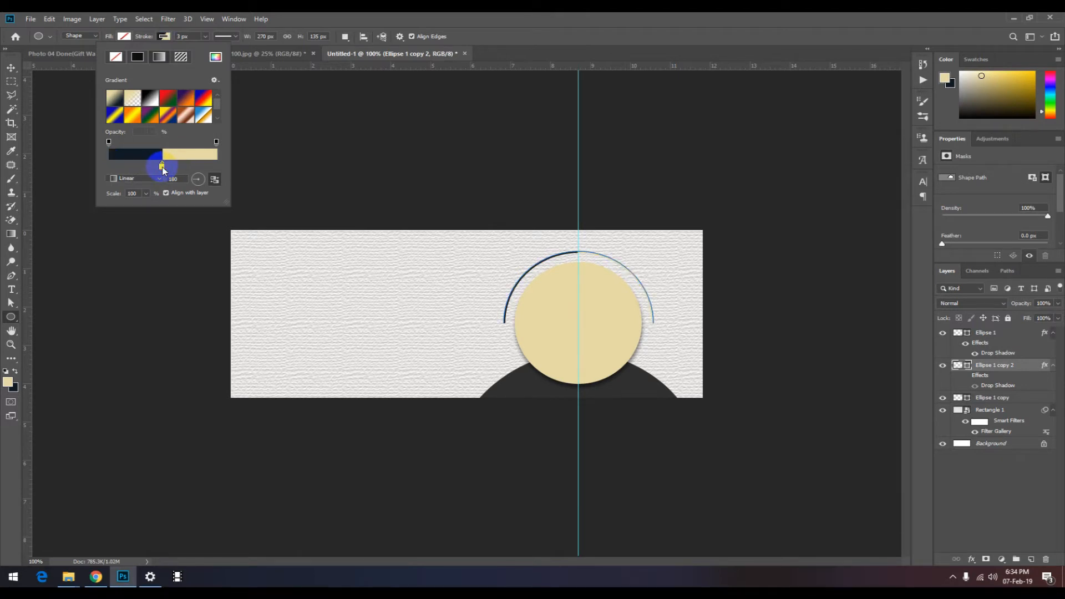
pyautogui.click(10, 67)
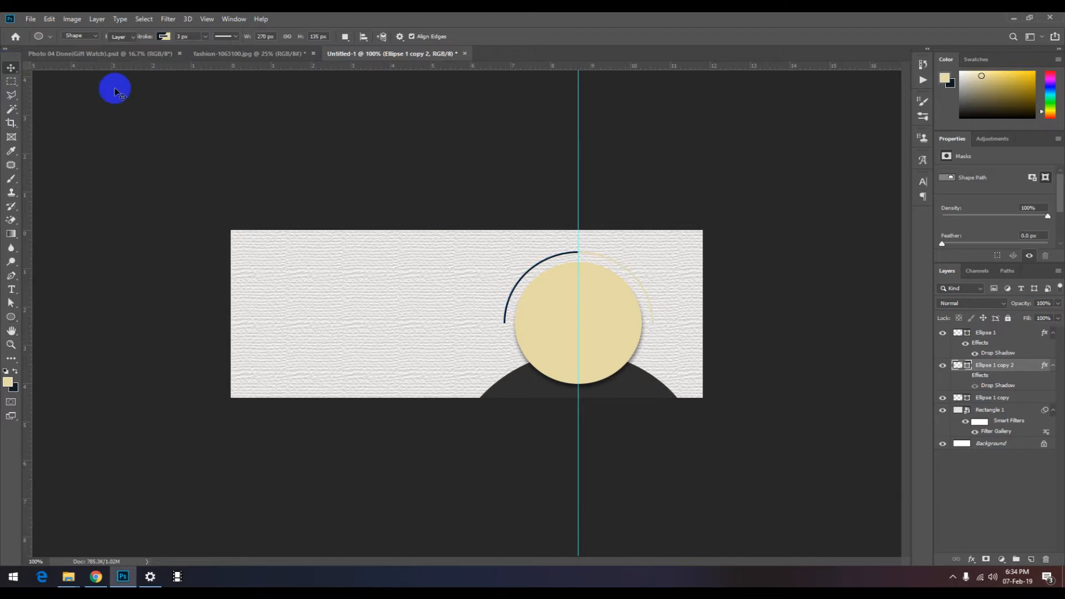
pyautogui.click(797, 285)
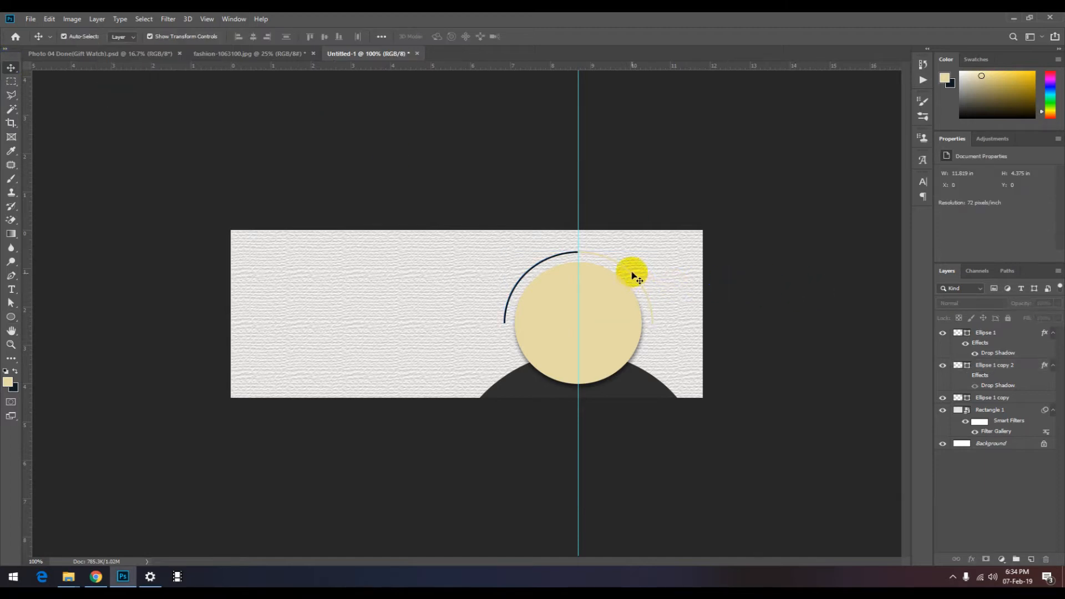
pyautogui.click(635, 277)
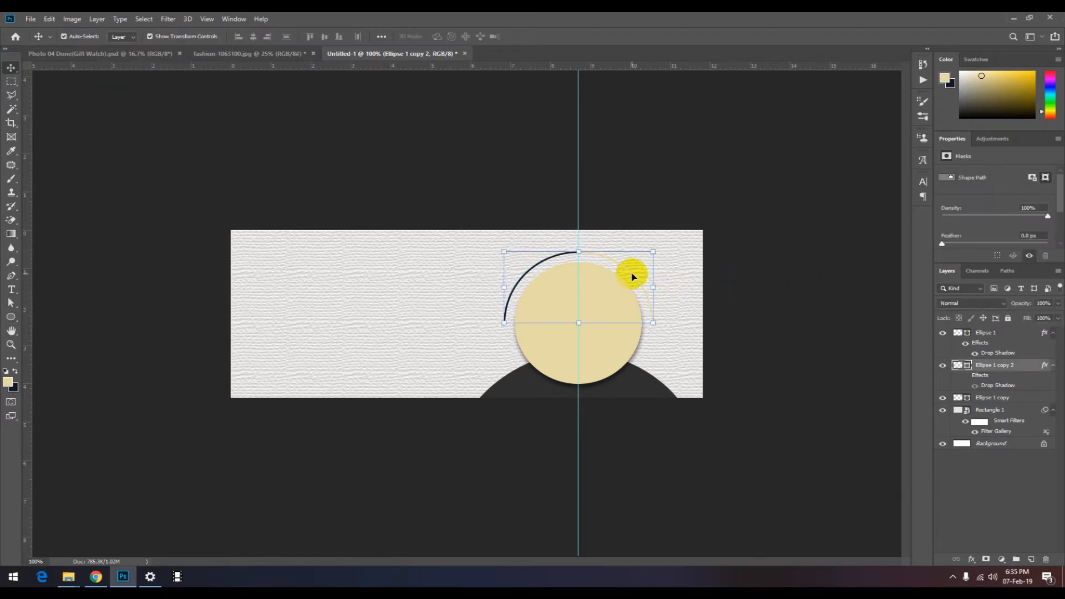
pyautogui.press('u')
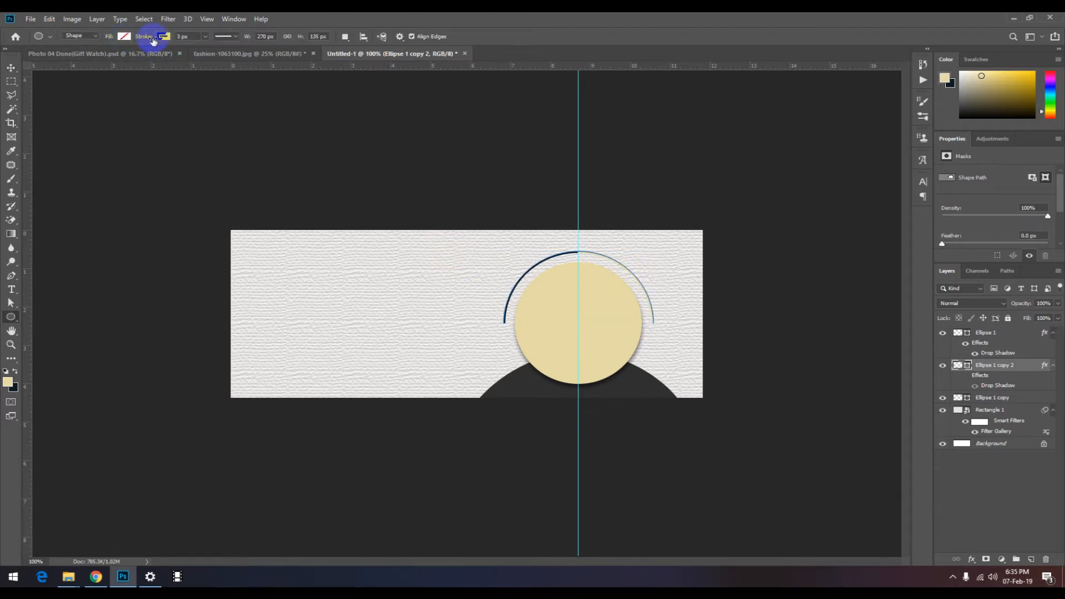
pyautogui.click(128, 37)
pyautogui.doubleClick(161, 167)
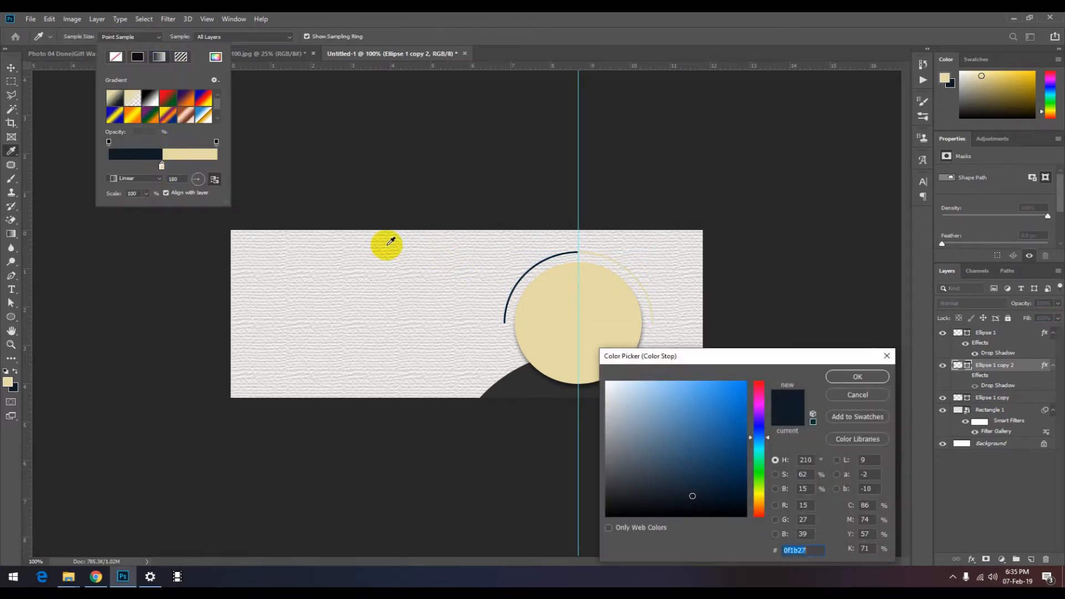
pyautogui.click(885, 357)
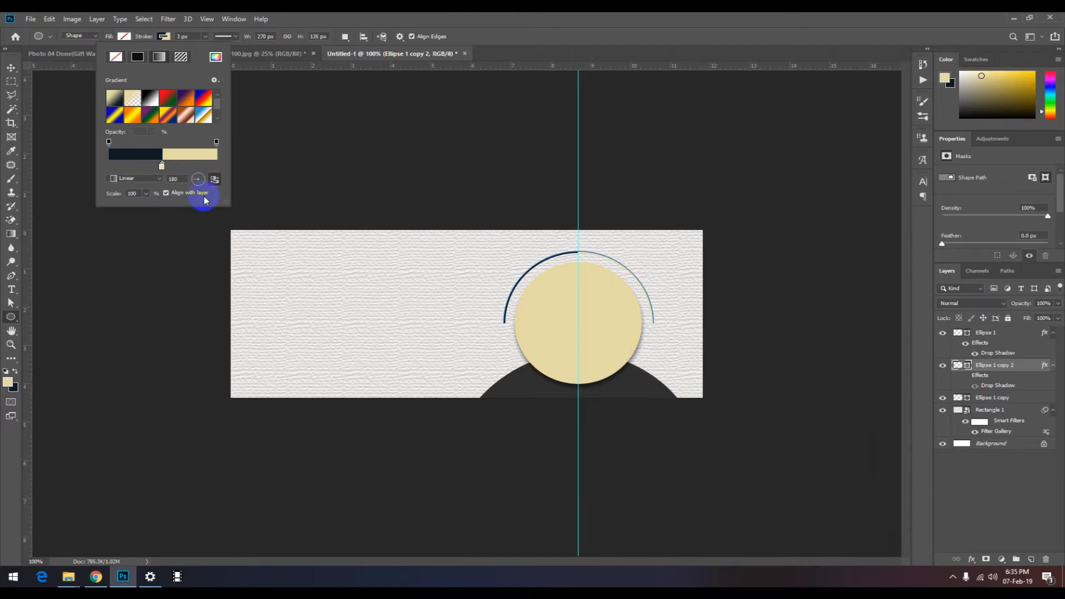
pyautogui.doubleClick(162, 166)
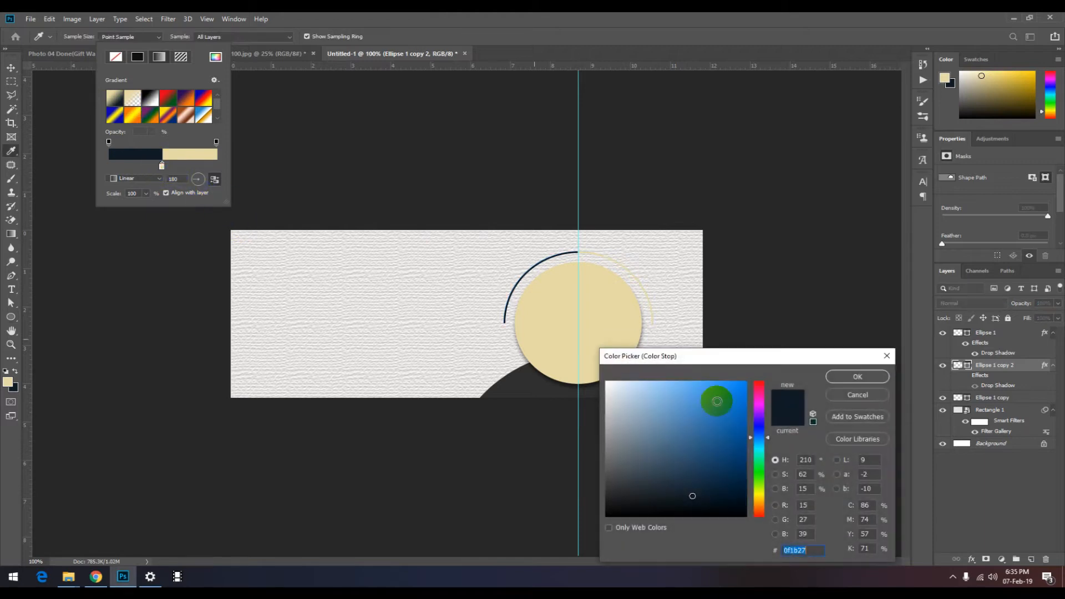
pyautogui.click(885, 356)
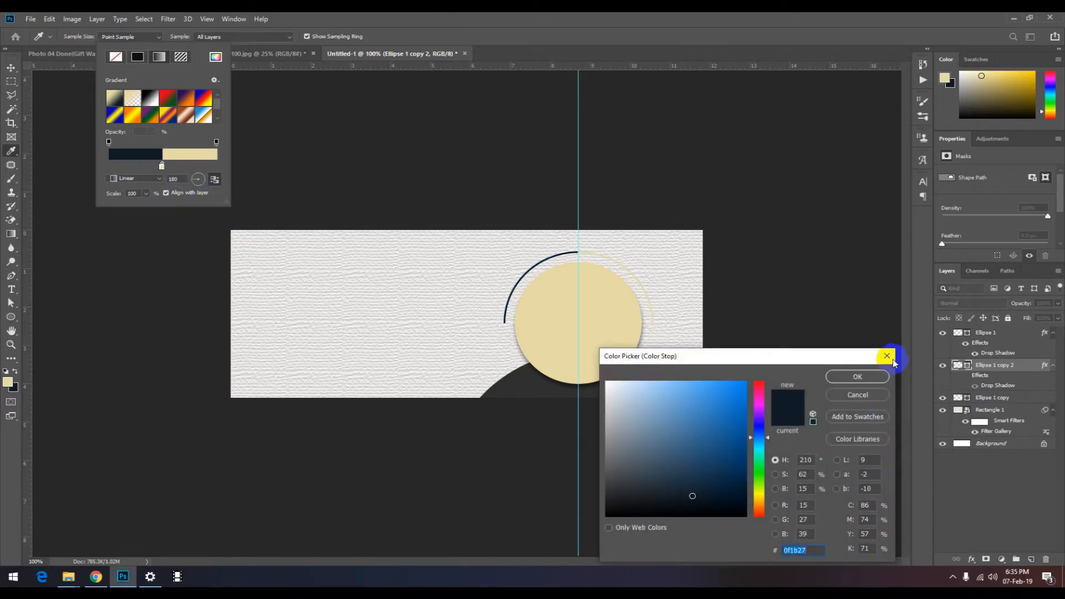
# Step: Return beige to the left half of the arc's stroke gradient and recolour that stop pink-red e20361
pyautogui.moveTo(168, 164); pyautogui.dragTo(169, 166)
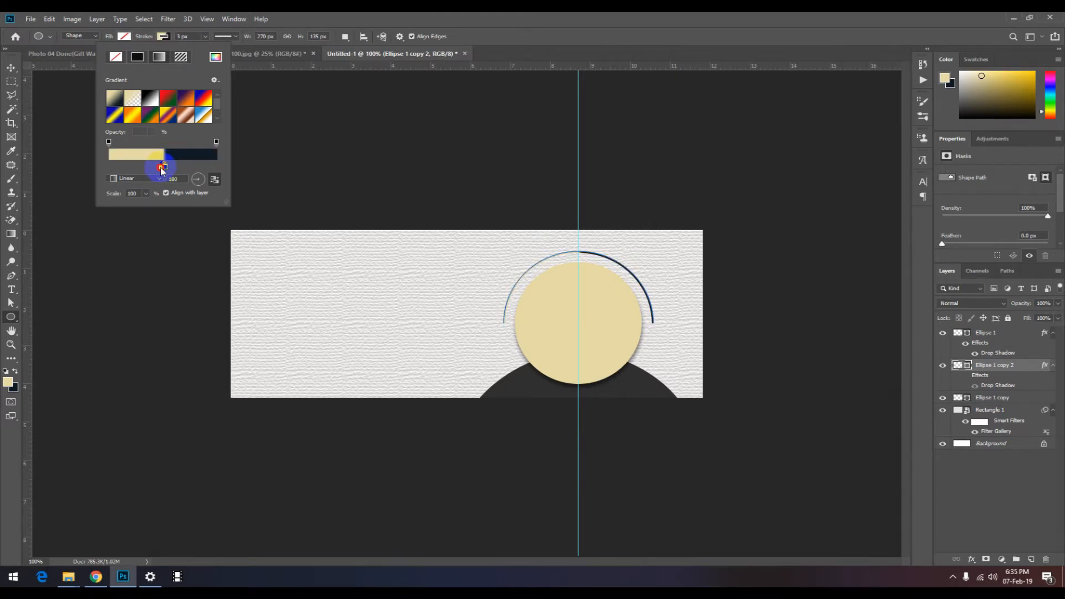
pyautogui.doubleClick(163, 167)
pyautogui.click(749, 395)
pyautogui.click(744, 387)
pyautogui.click(745, 400)
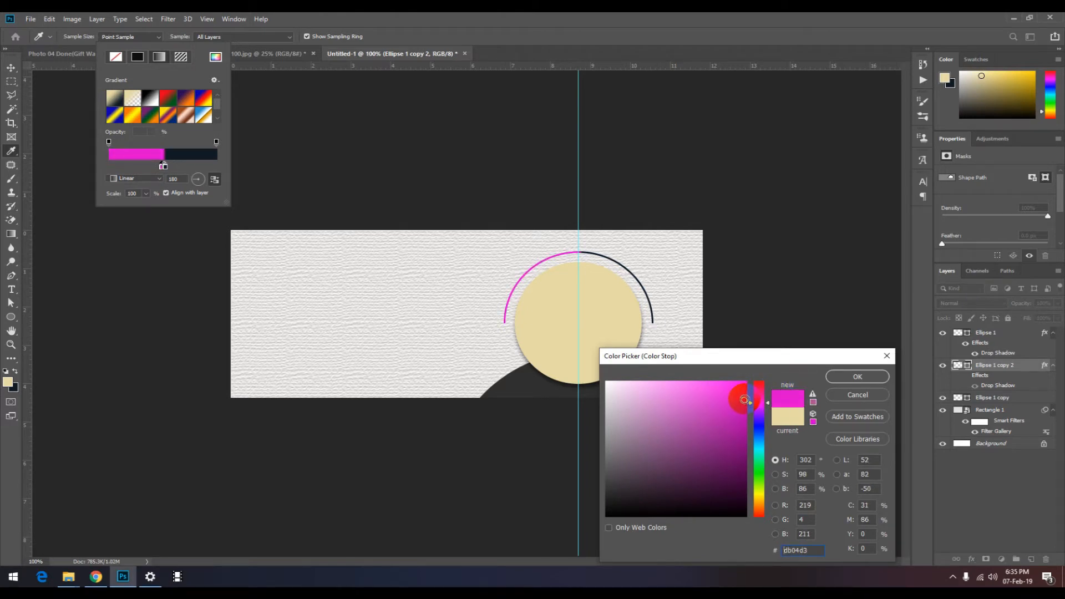
pyautogui.click(761, 398)
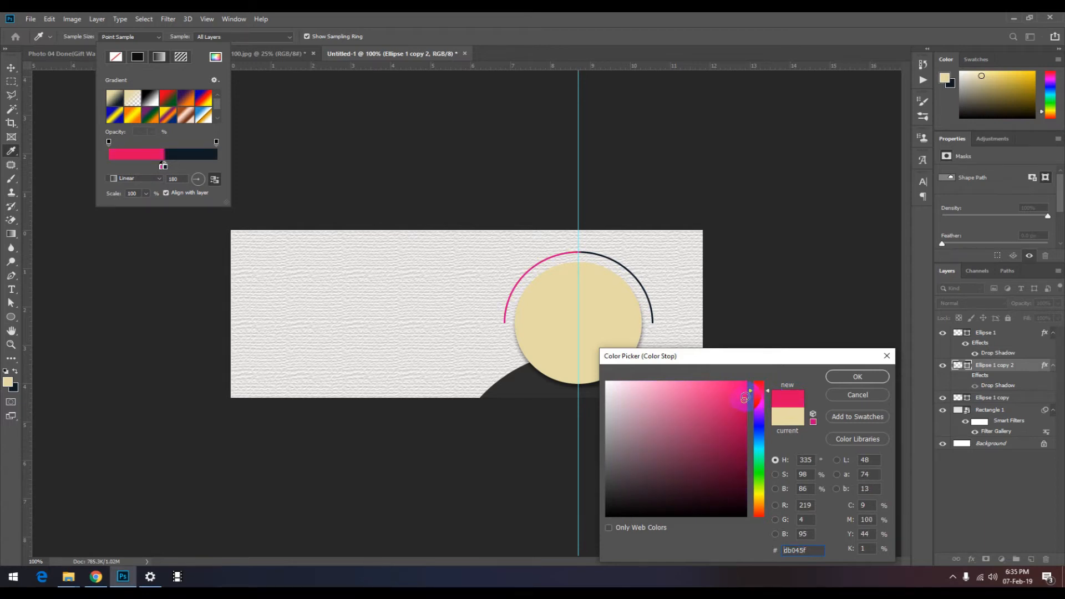
pyautogui.click(858, 376)
pyautogui.press('u')
pyautogui.click(518, 273)
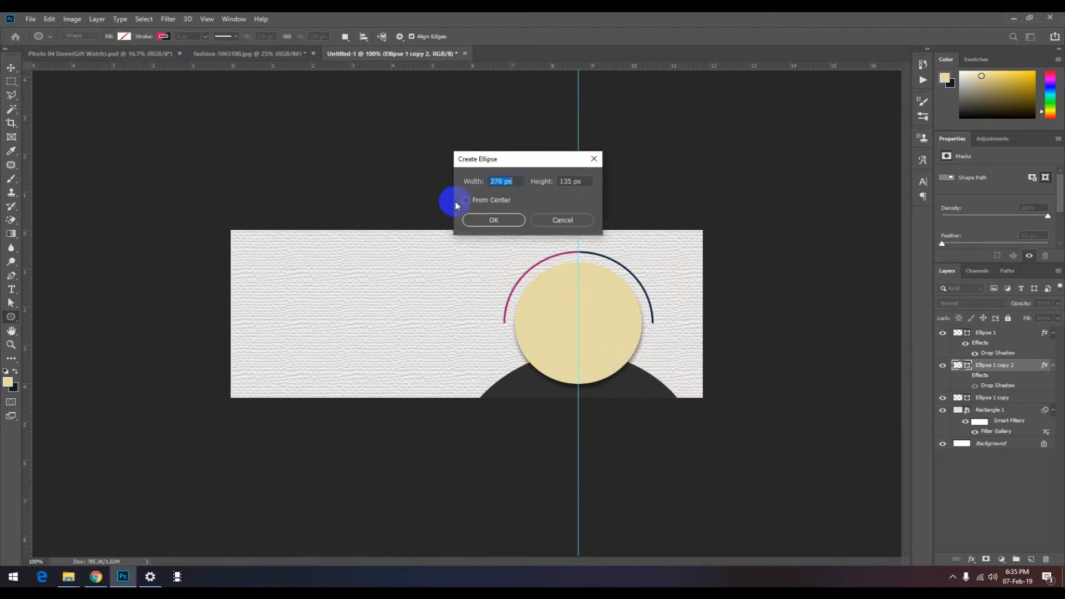
pyautogui.click(594, 159)
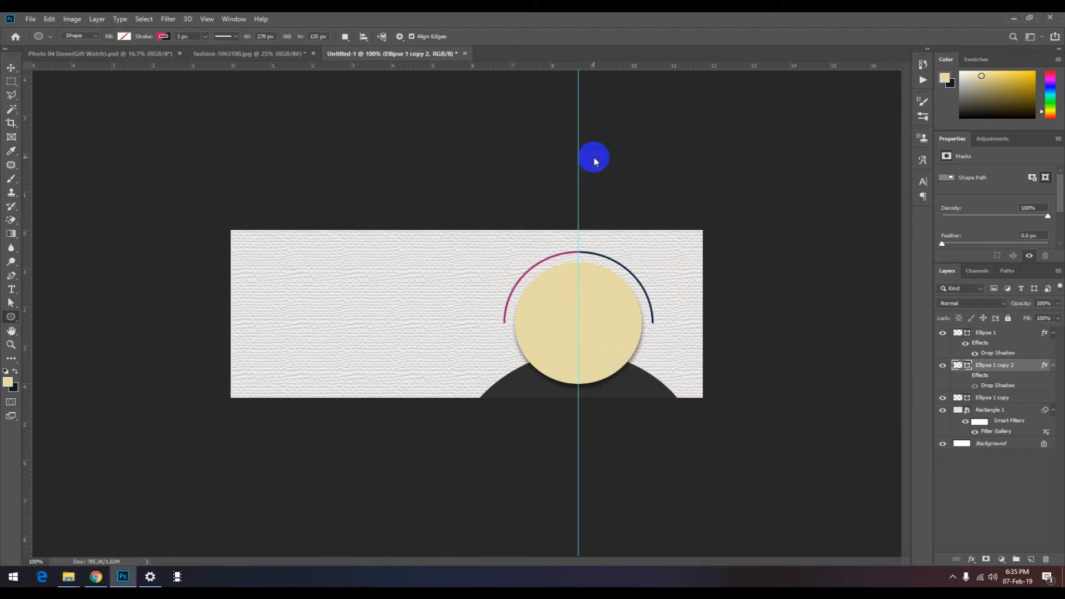
pyautogui.click(8, 71)
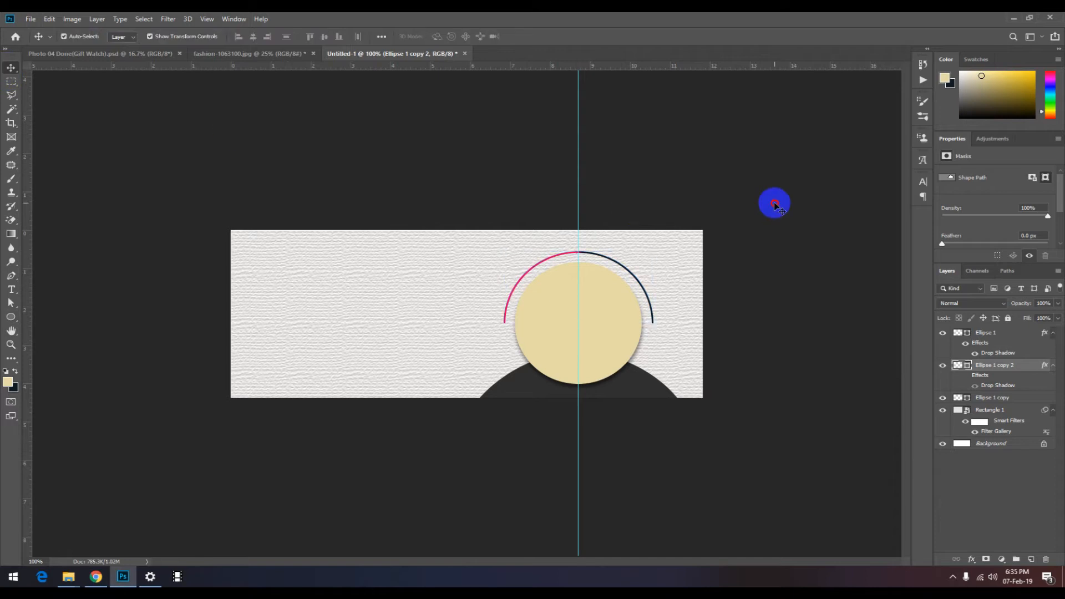
# Step: Try bright blue 0337e2 for the pink half of the arc's stroke gradient and undo the change
pyautogui.click(638, 279)
pyautogui.press('u')
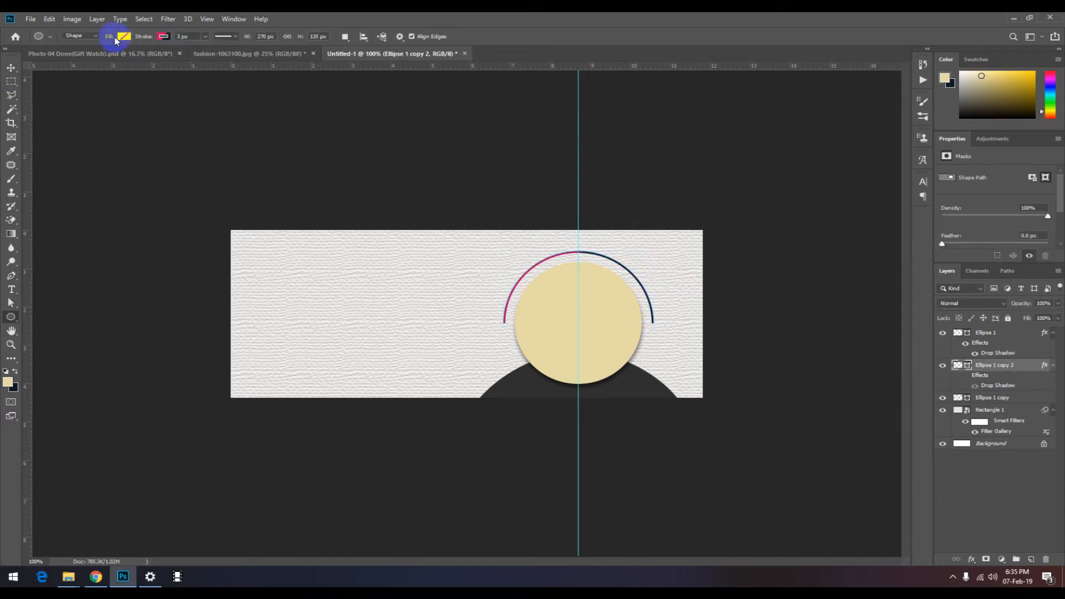
pyautogui.click(163, 36)
pyautogui.click(182, 161)
pyautogui.doubleClick(163, 167)
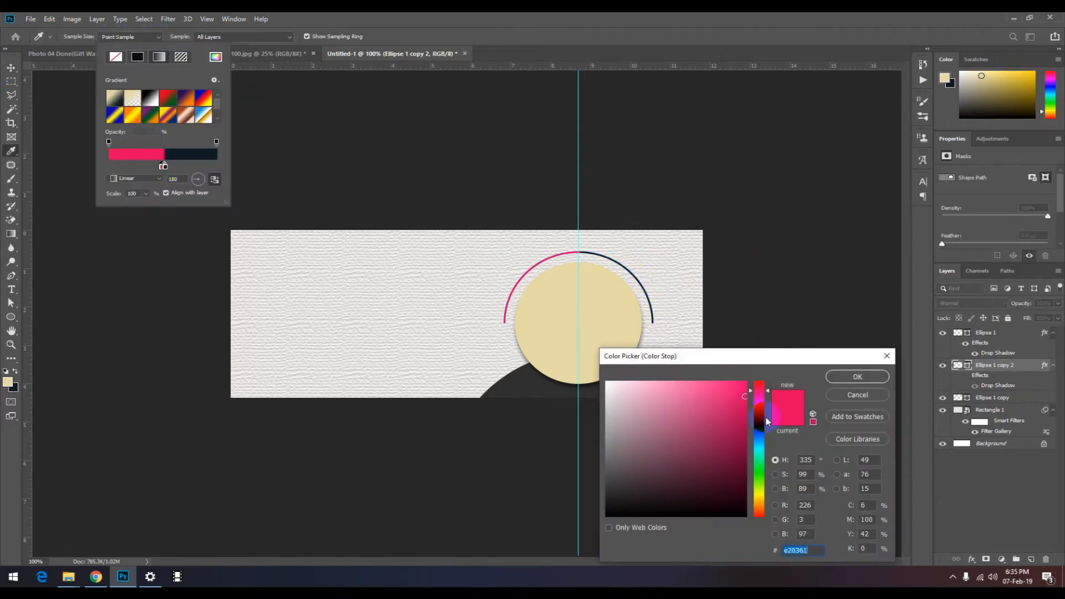
pyautogui.click(760, 432)
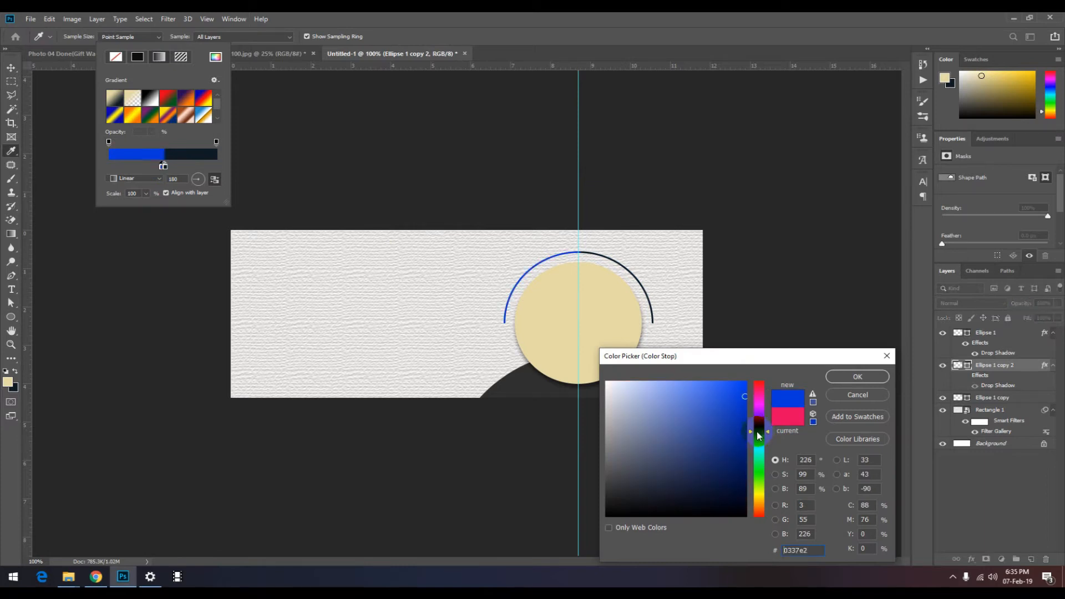
pyautogui.click(886, 355)
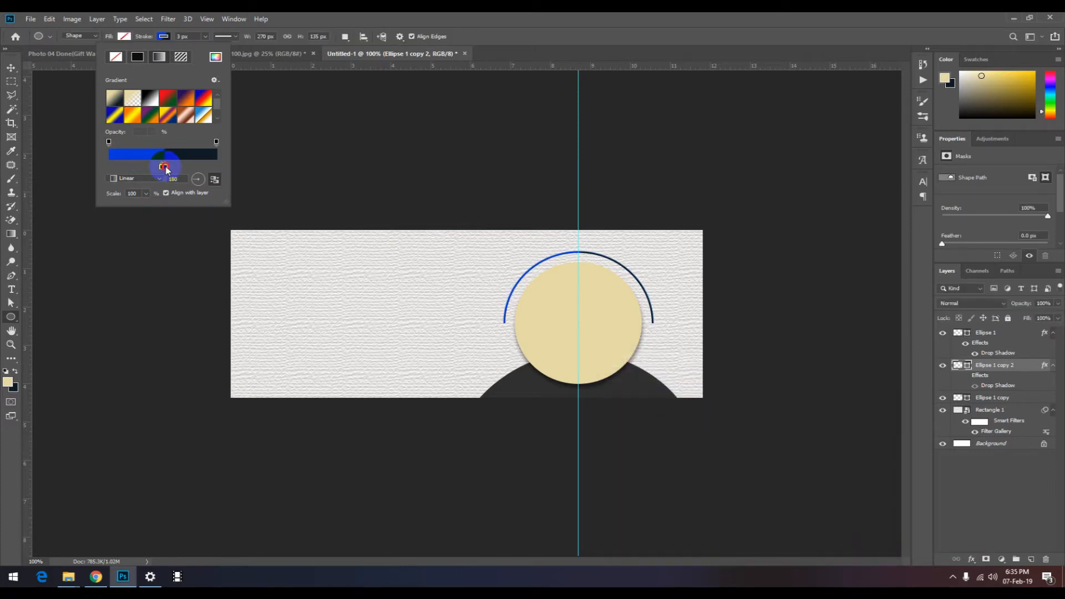
pyautogui.doubleClick(166, 167)
pyautogui.click(886, 356)
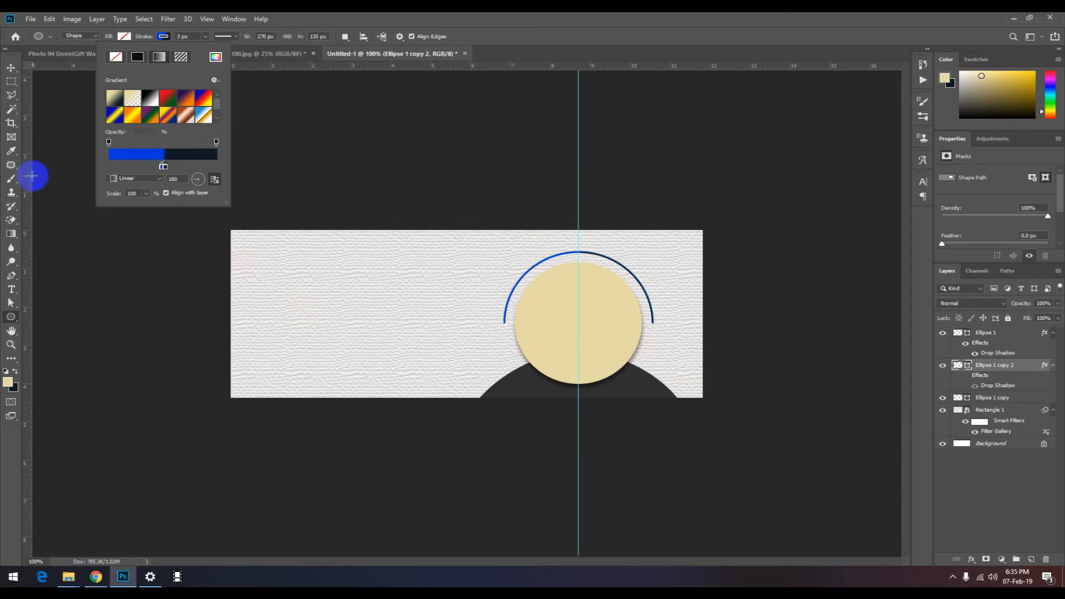
pyautogui.hotkey('ctrl', 'z')
pyautogui.hotkey('ctrl', 'z')
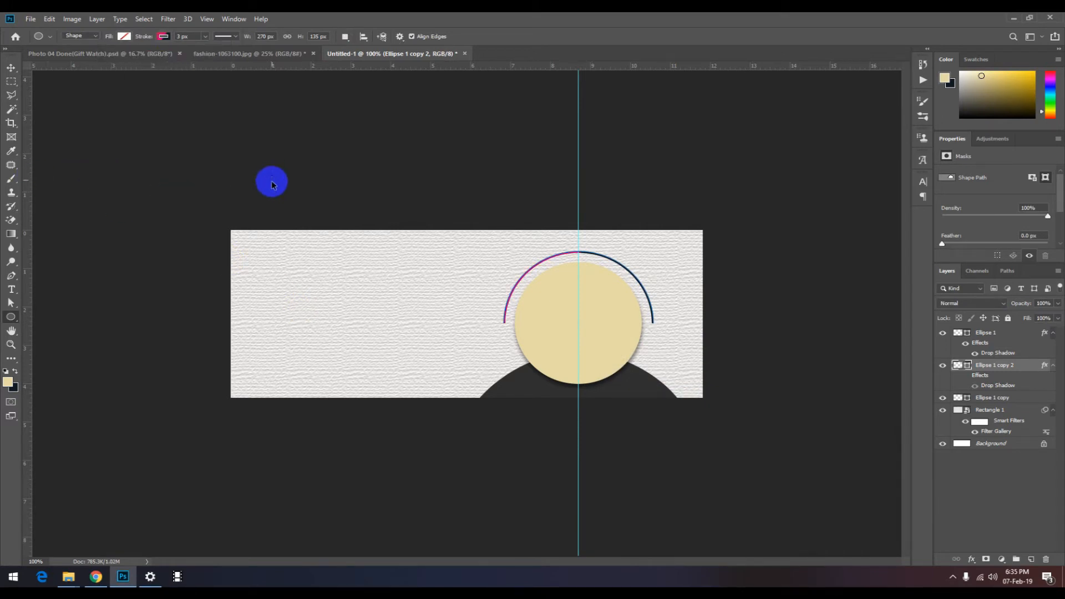
# Step: Recolour the dark stop of the arc's stroke gradient to blue 0664c1
pyautogui.click(161, 38)
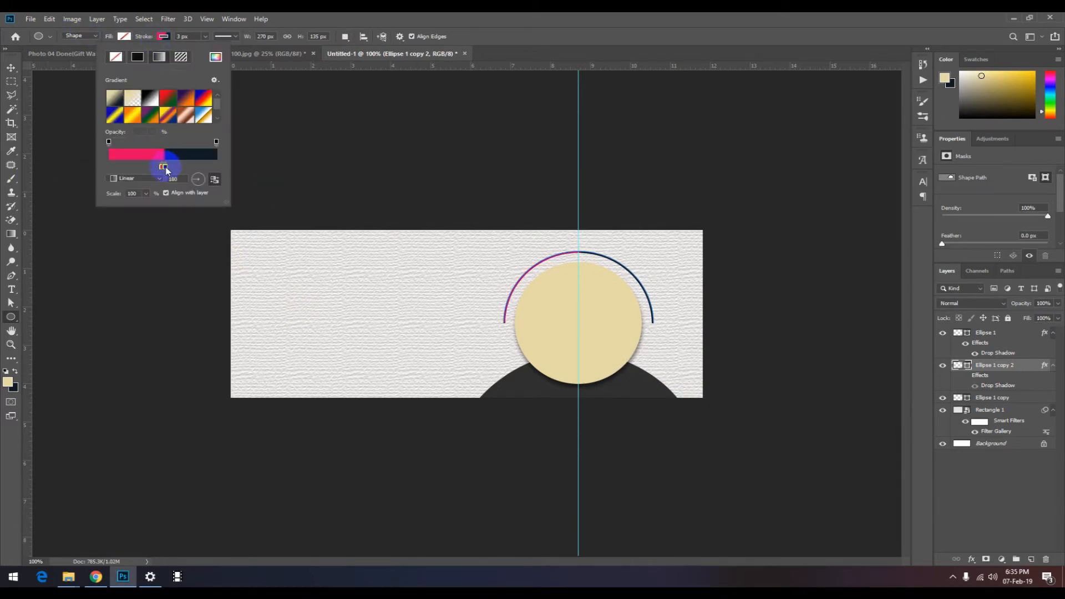
pyautogui.doubleClick(163, 166)
pyautogui.click(743, 414)
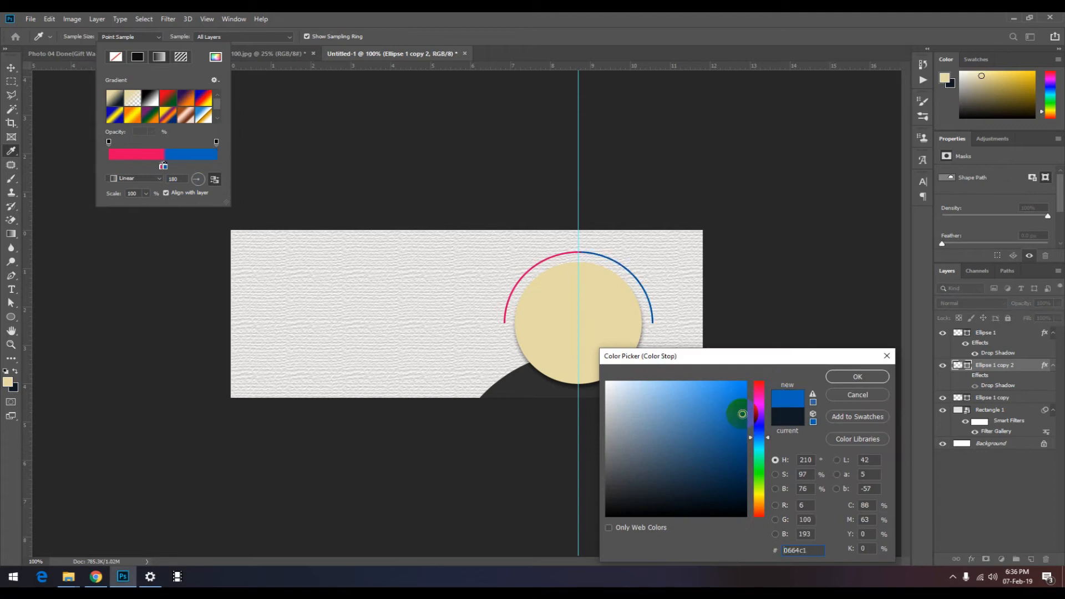
pyautogui.click(858, 377)
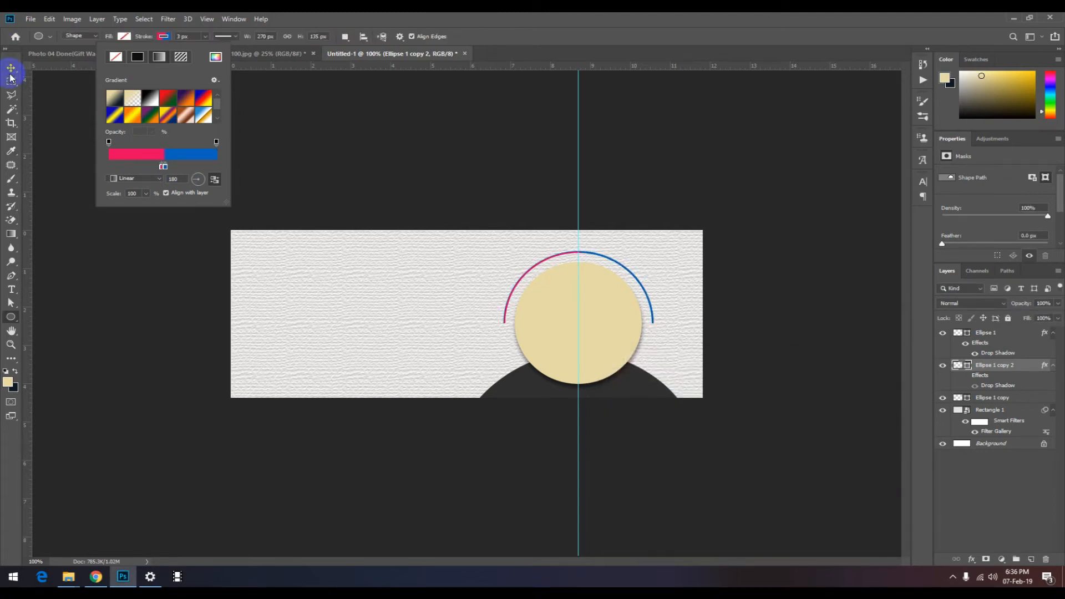
pyautogui.click(473, 197)
pyautogui.press('v')
pyautogui.click(765, 295)
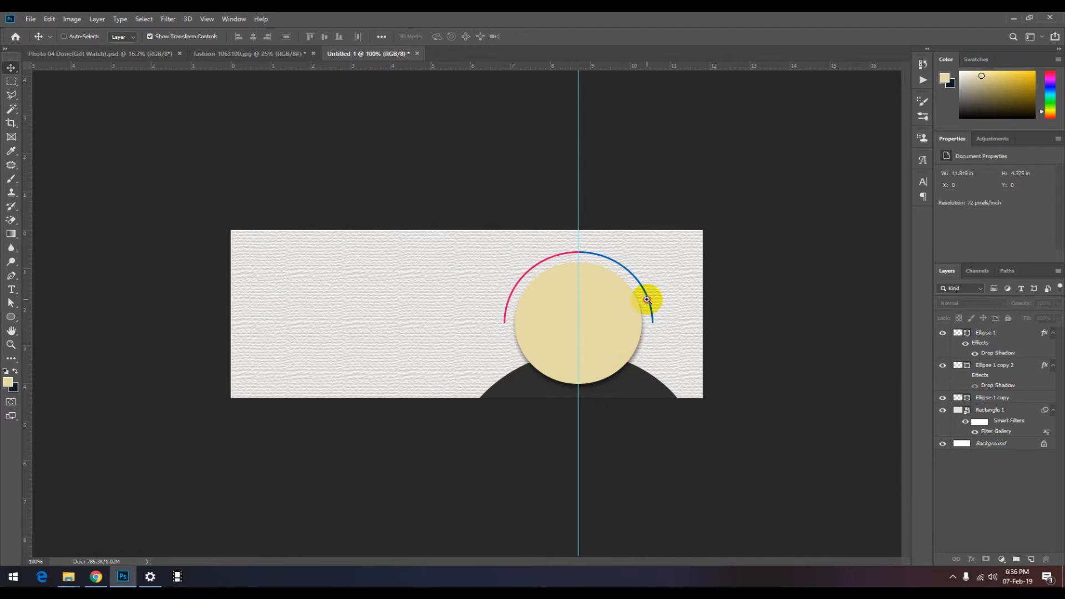
# Step: Draw a small circle of about 16 px centred on the left end of the arc
pyautogui.hotkey('ctrl', '+')
pyautogui.press('u')
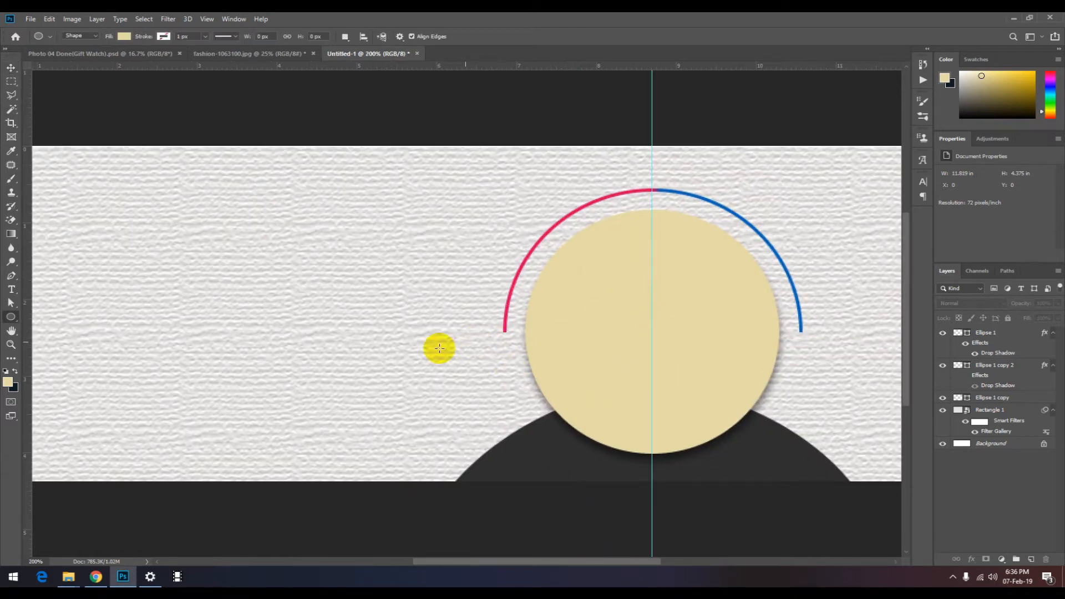
pyautogui.moveTo(497, 327); pyautogui.dragTo(514, 345)
pyautogui.click(11, 67)
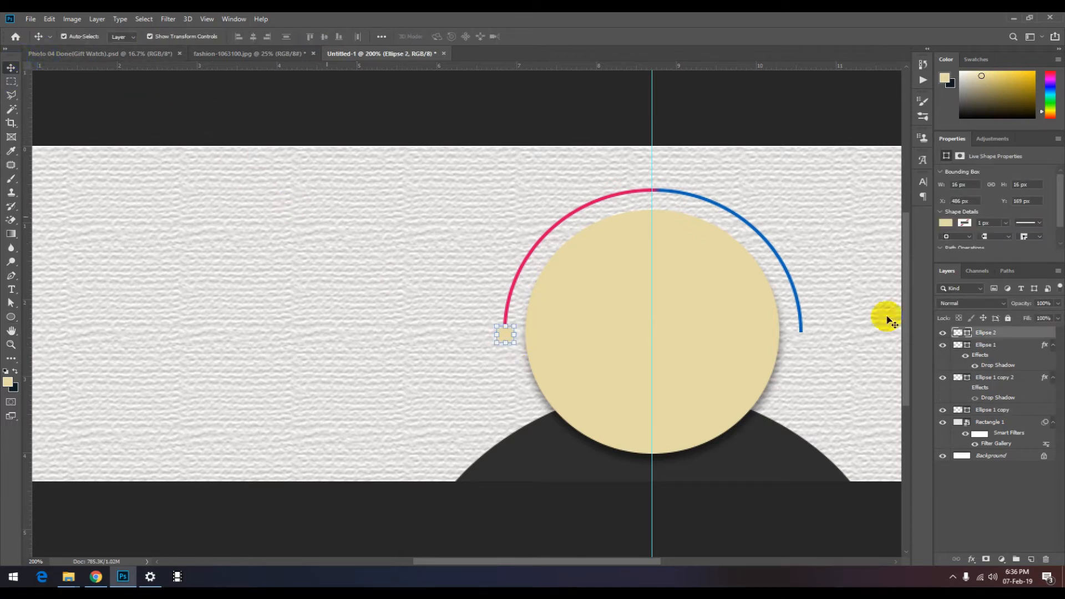
# Step: Fill the small circle with the arc's pink-red e20361, sampled from the stroke, and place a copy at the arc's right end
pyautogui.doubleClick(959, 333)
pyautogui.click(527, 261)
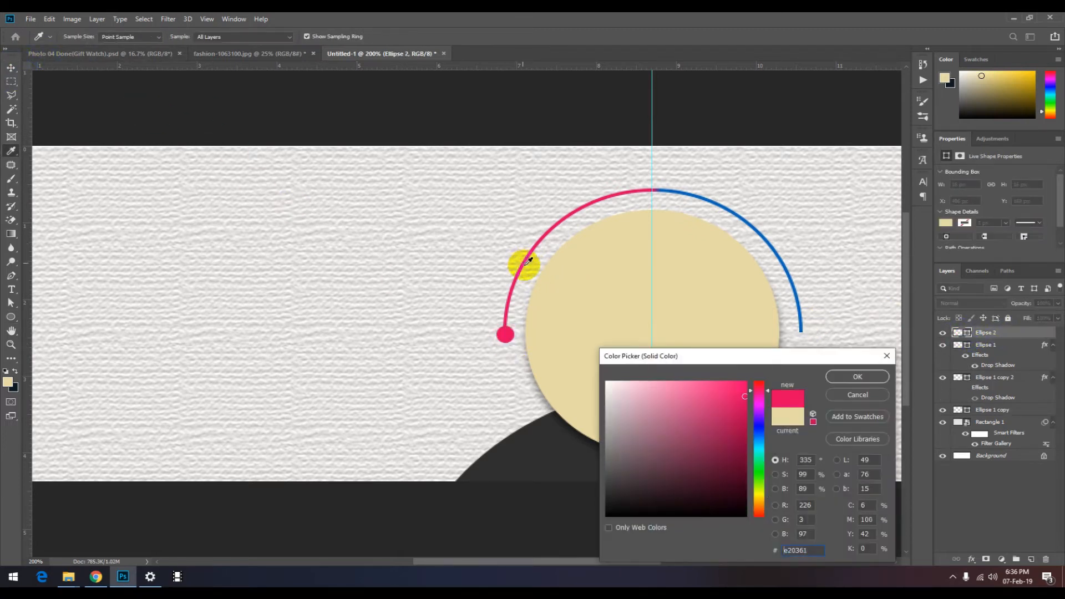
pyautogui.click(869, 380)
pyautogui.moveTo(506, 338); pyautogui.dragTo(802, 350)
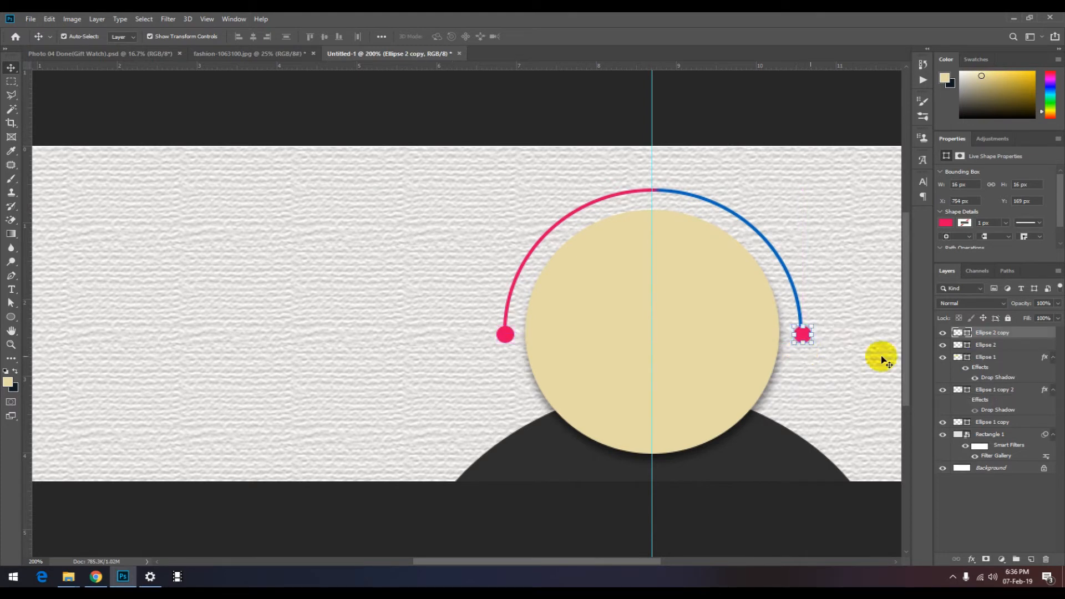
# Step: Fill the dot at the arc's right end with blue 0663c1, sampled from the arc's stroke
pyautogui.press('i')
pyautogui.click(795, 294)
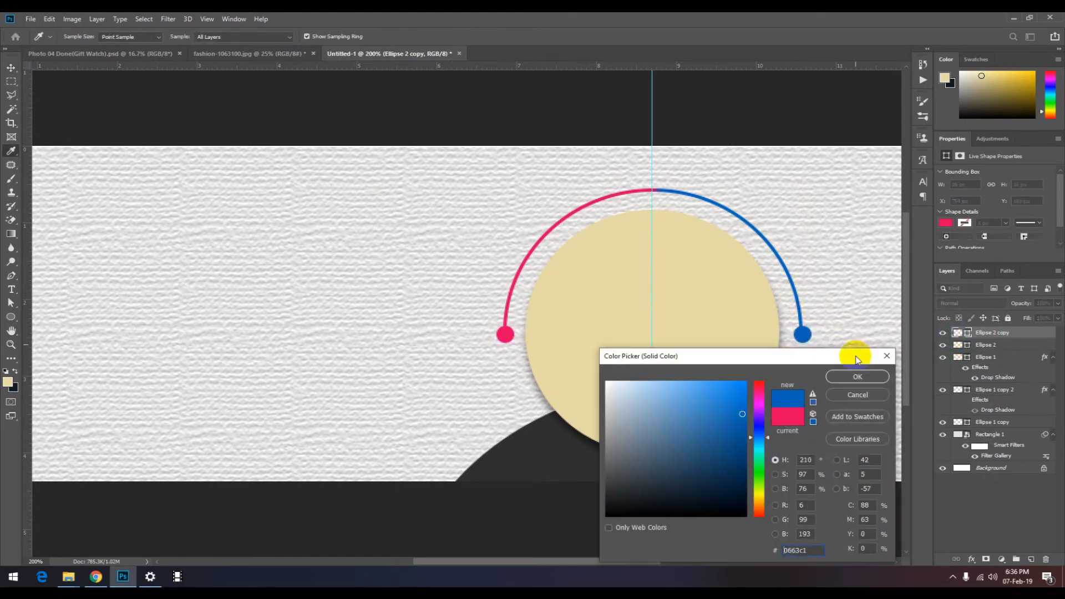
pyautogui.click(853, 375)
pyautogui.keyDown('alt'); pyautogui.click(618, 371); pyautogui.keyUp('alt')
pyautogui.click(695, 359)
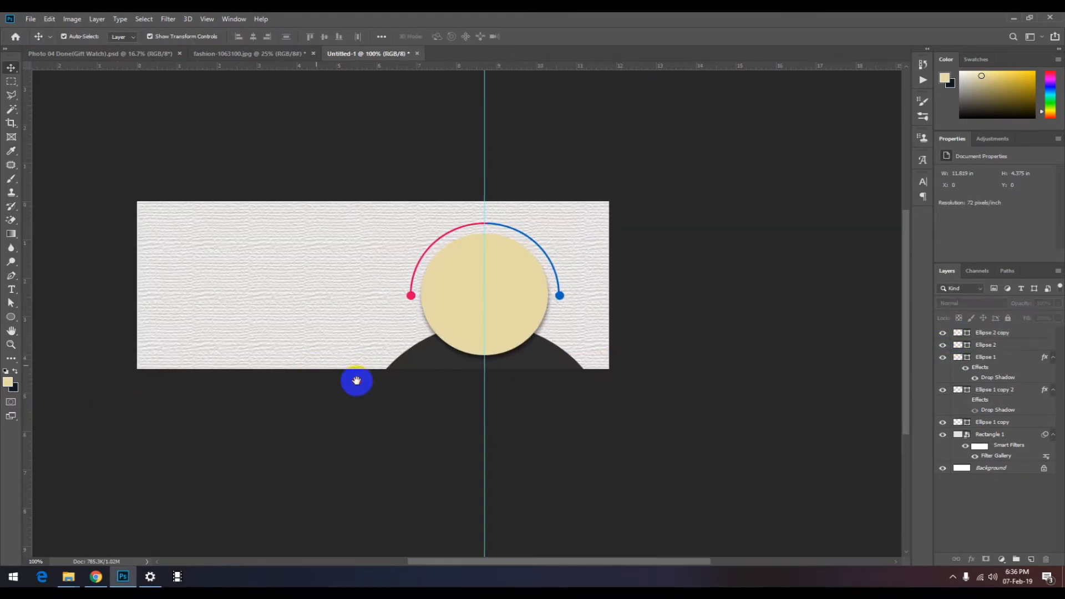
# Step: Draw a custom ornament shape, the ring with crossed diagonals, about 50 px wide in the banner's upper-right corner
pyautogui.moveTo(357, 380); pyautogui.dragTo(406, 404)
pyautogui.click(10, 318)
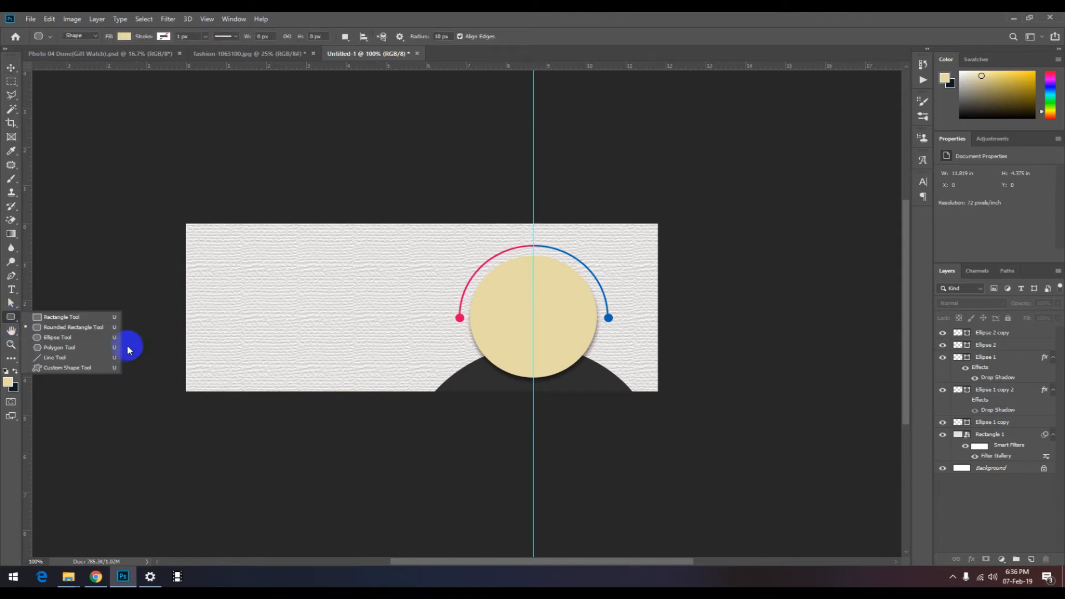
pyautogui.click(11, 68)
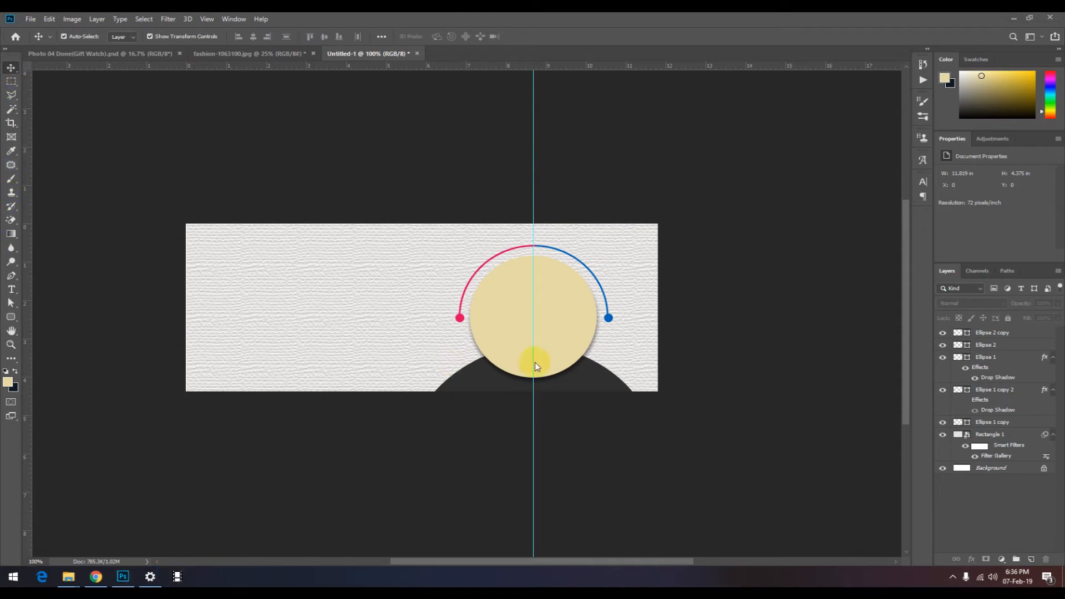
pyautogui.rightClick(11, 317)
pyautogui.click(56, 367)
pyautogui.click(450, 37)
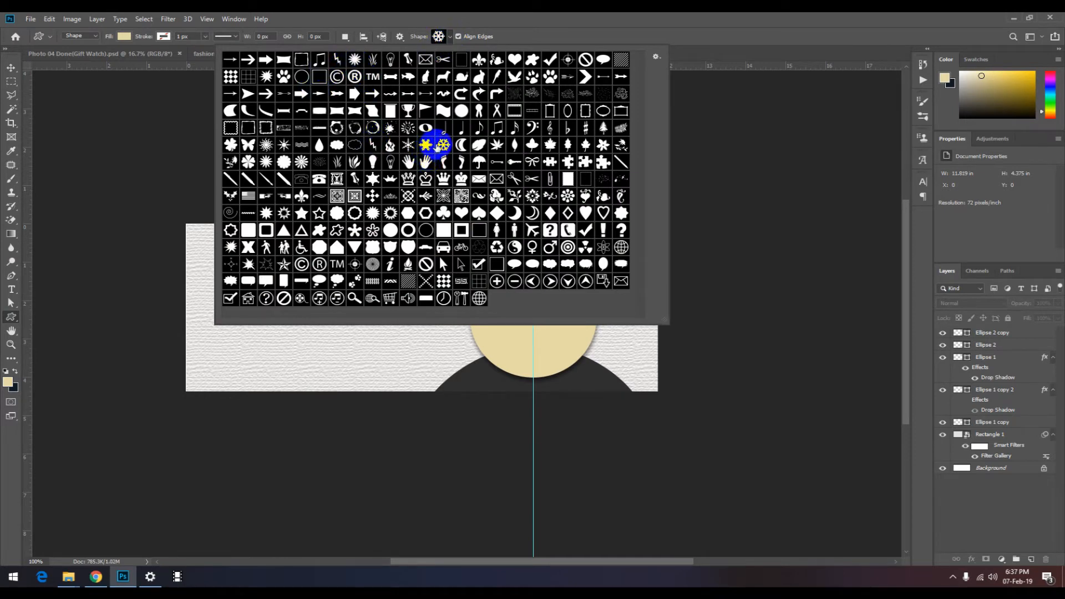
pyautogui.scroll(-1, 426, 231)
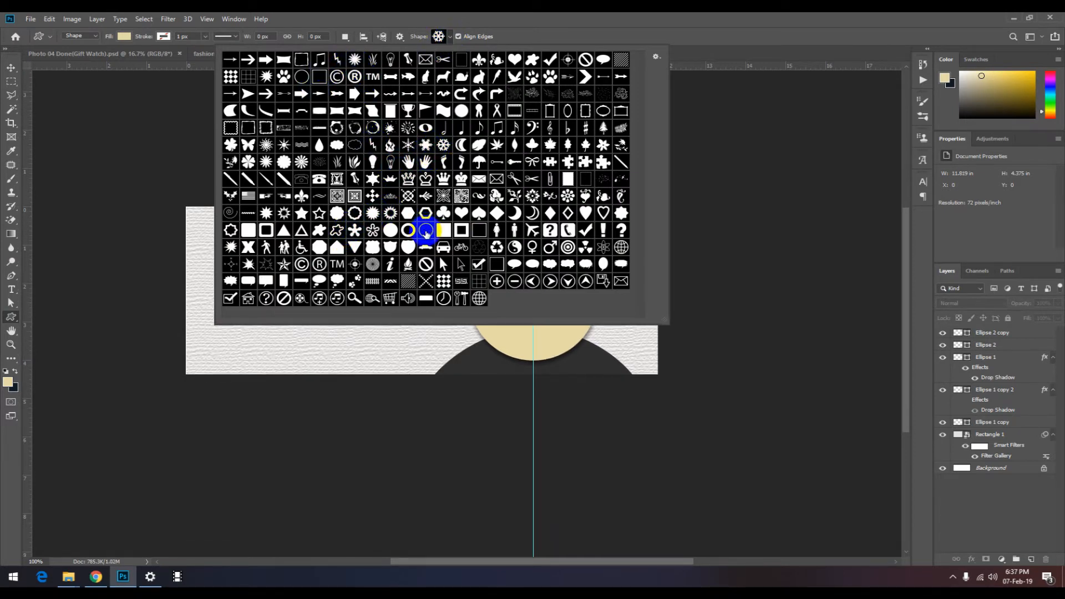
pyautogui.scroll(1, 456, 178)
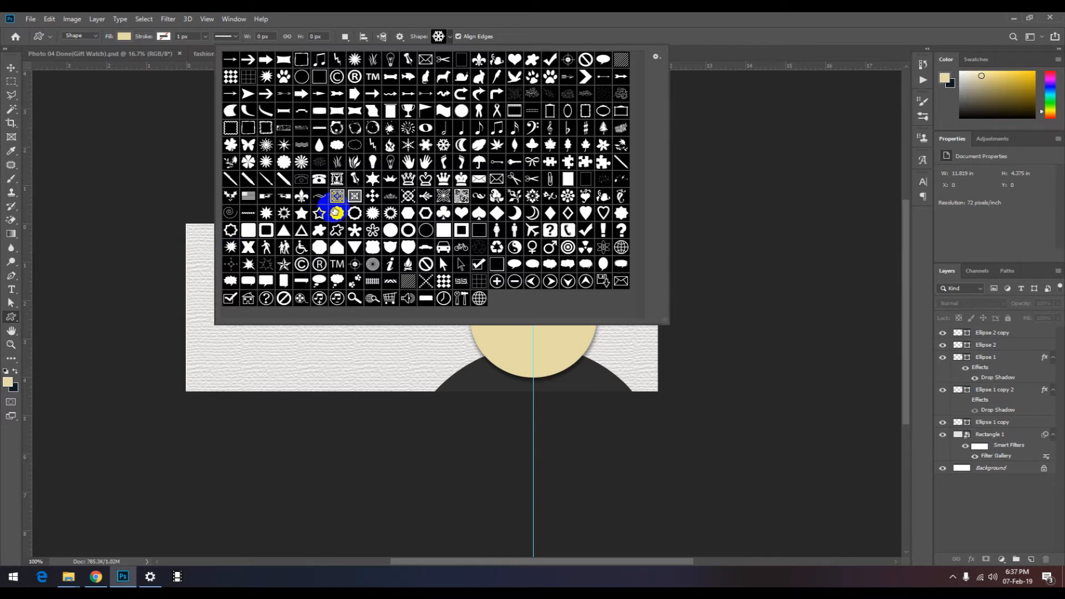
pyautogui.click(406, 196)
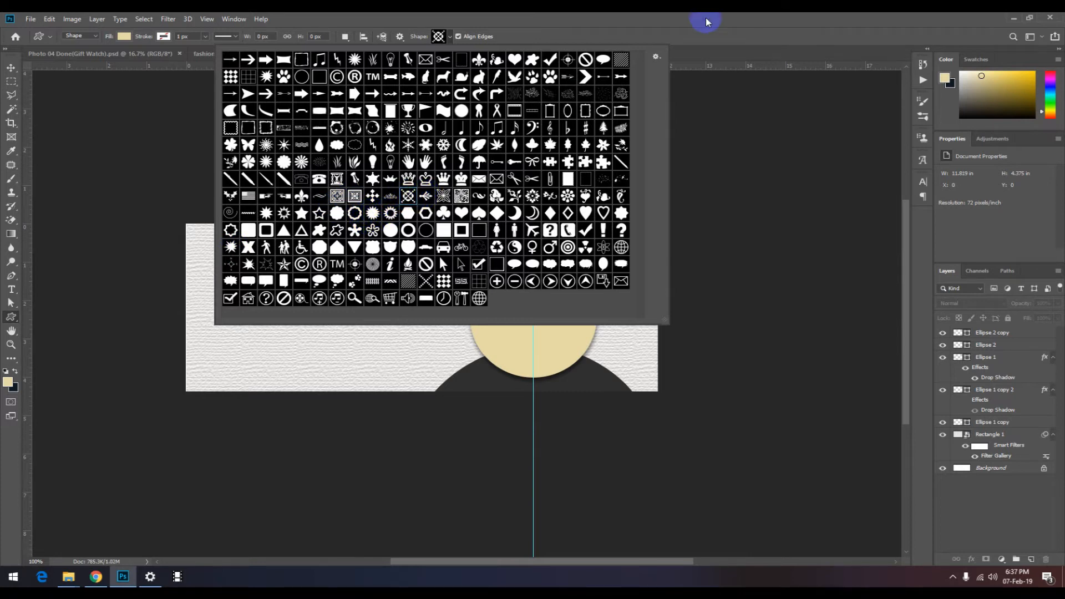
pyautogui.click(739, 19)
pyautogui.moveTo(611, 240); pyautogui.dragTo(638, 265)
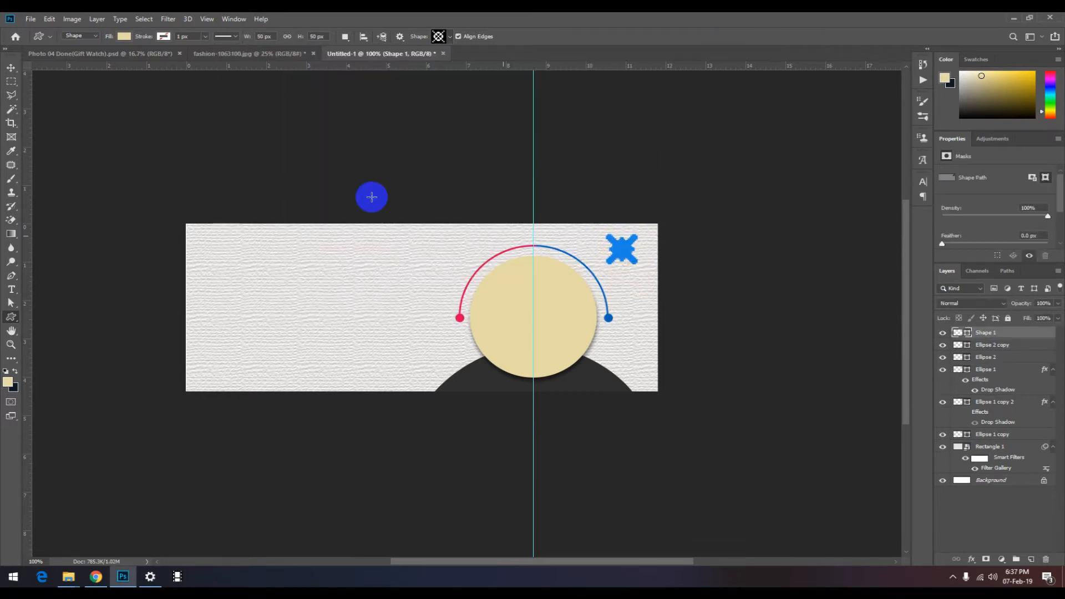
# Step: Fill the ornament shape with pink-red e20361, sampled from the dot at the arc's left end
pyautogui.click(11, 67)
pyautogui.click(725, 183)
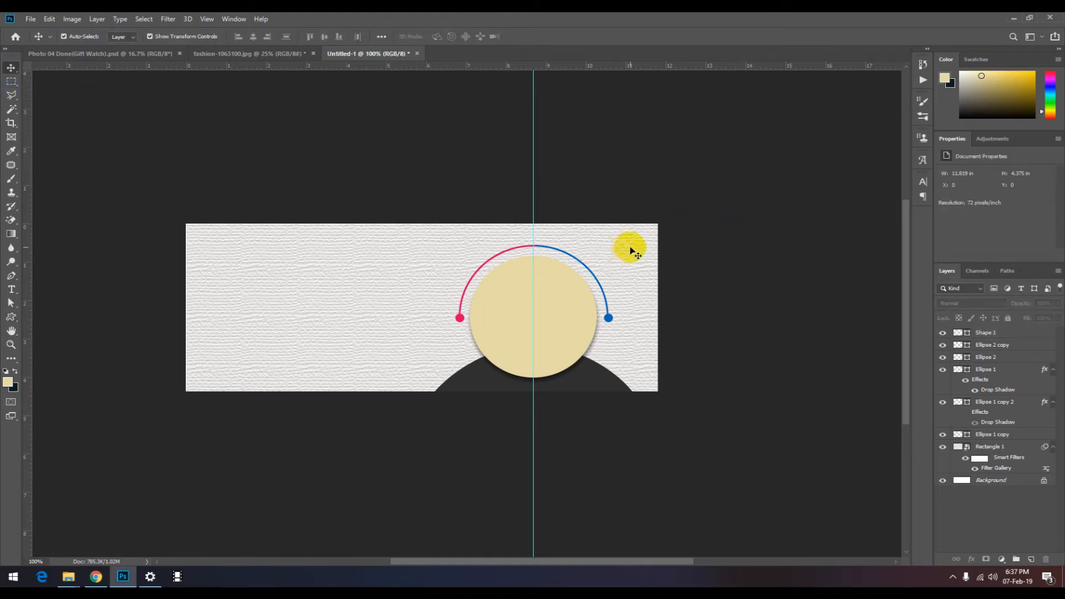
pyautogui.click(964, 336)
pyautogui.doubleClick(960, 335)
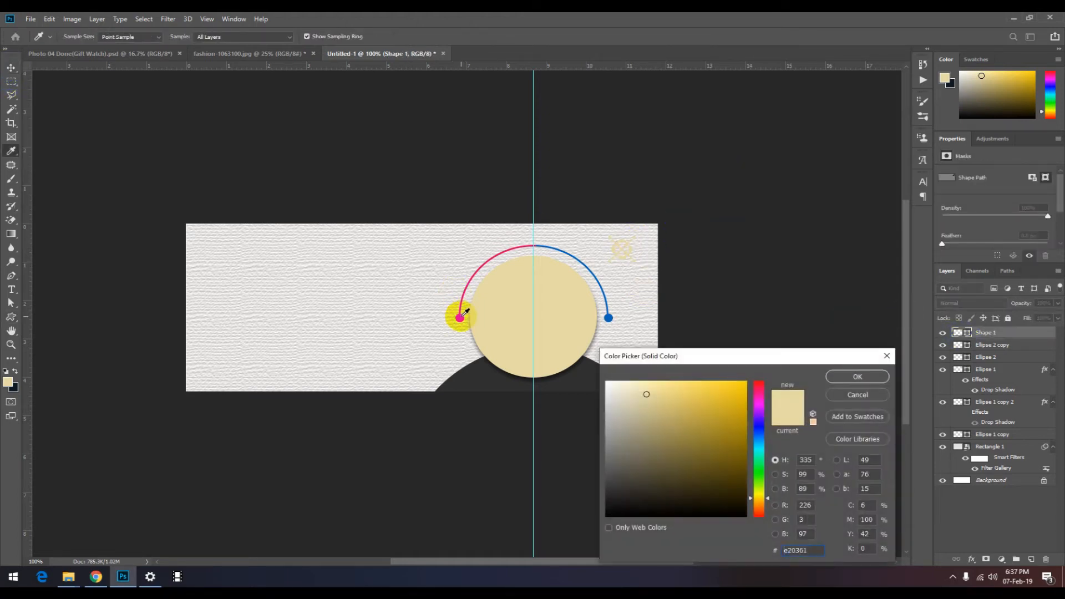
pyautogui.click(461, 317)
pyautogui.click(858, 377)
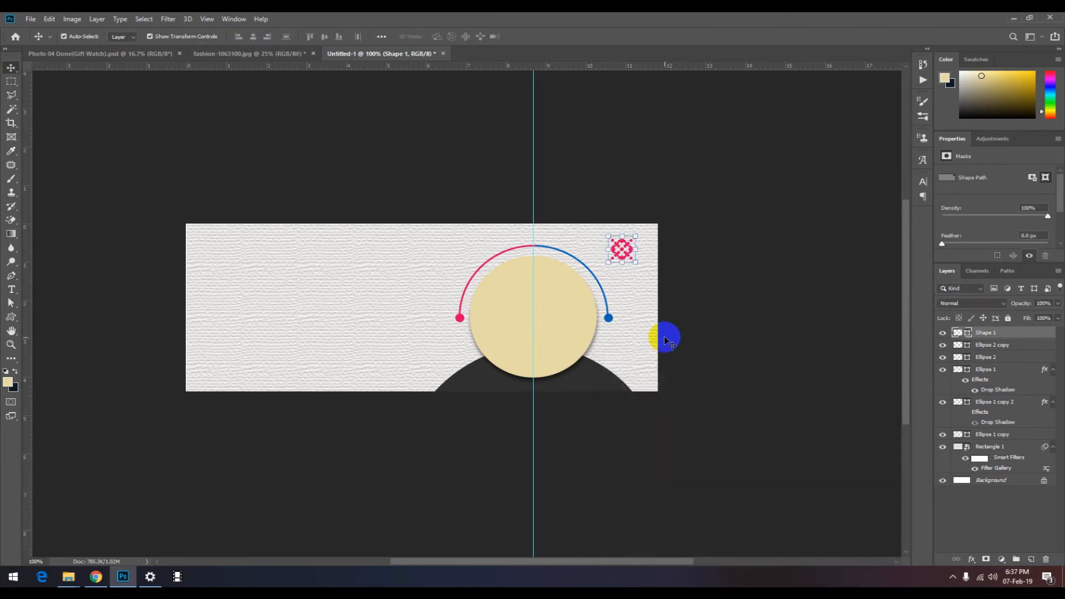
# Step: Scale the pink ornament to 86%, reduce it slightly further, and keep it near the banner's upper-right corner
pyautogui.moveTo(636, 263); pyautogui.dragTo(618, 239)
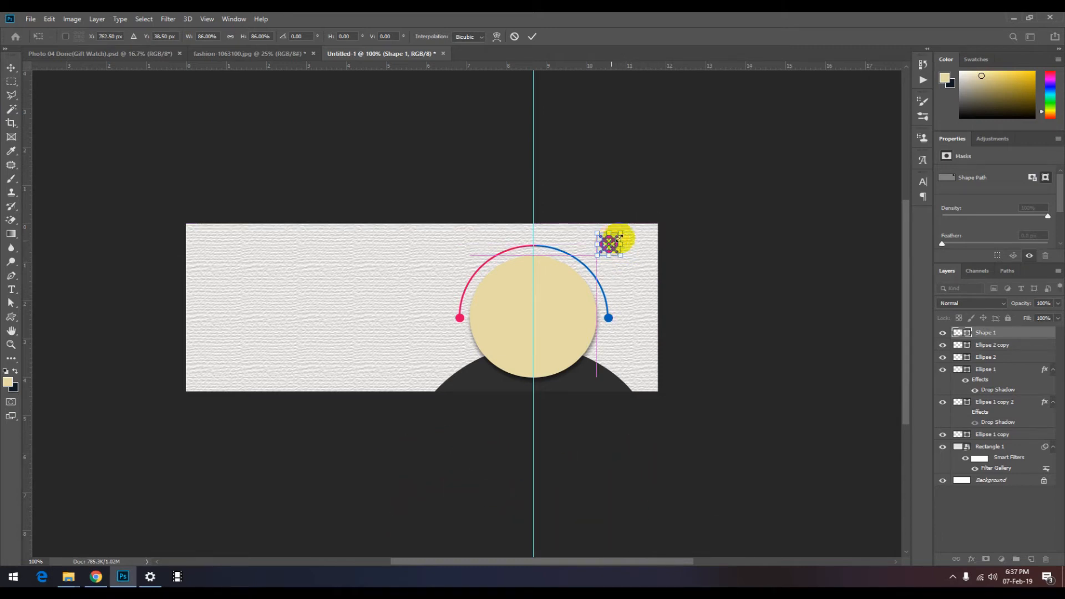
pyautogui.click(533, 38)
pyautogui.click(635, 145)
pyautogui.scroll(1, 641, 254)
pyautogui.click(586, 222)
pyautogui.hotkey('ctrl', 't')
pyautogui.moveTo(599, 216); pyautogui.dragTo(581, 225)
pyautogui.click(707, 177)
# Step: Add the text YOUR LOGO on two lines just to the right of the pink ornament
pyautogui.press('t')
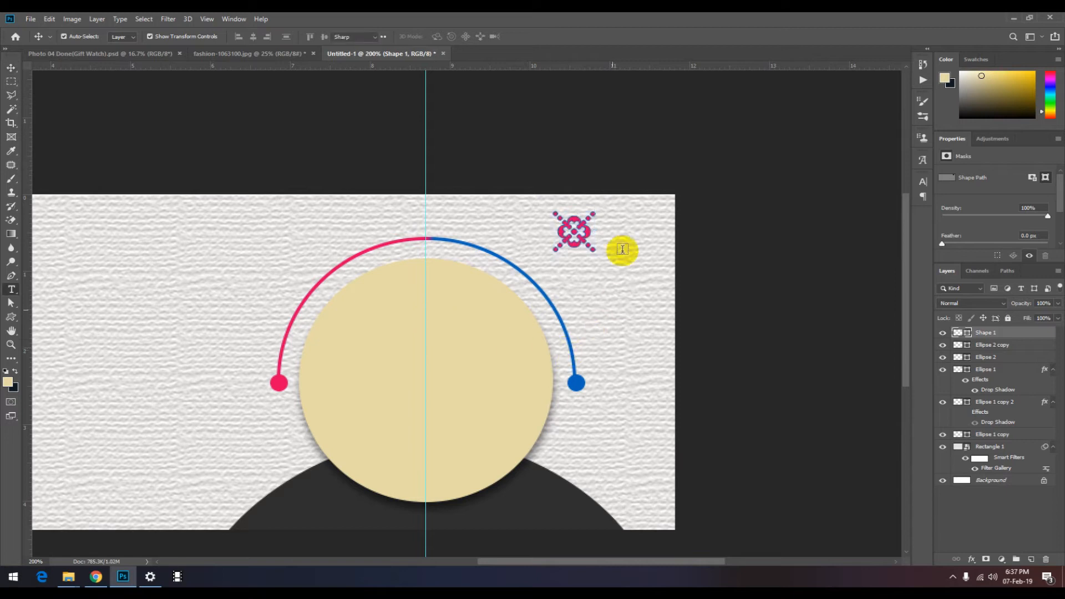
pyautogui.click(10, 68)
pyautogui.click(634, 176)
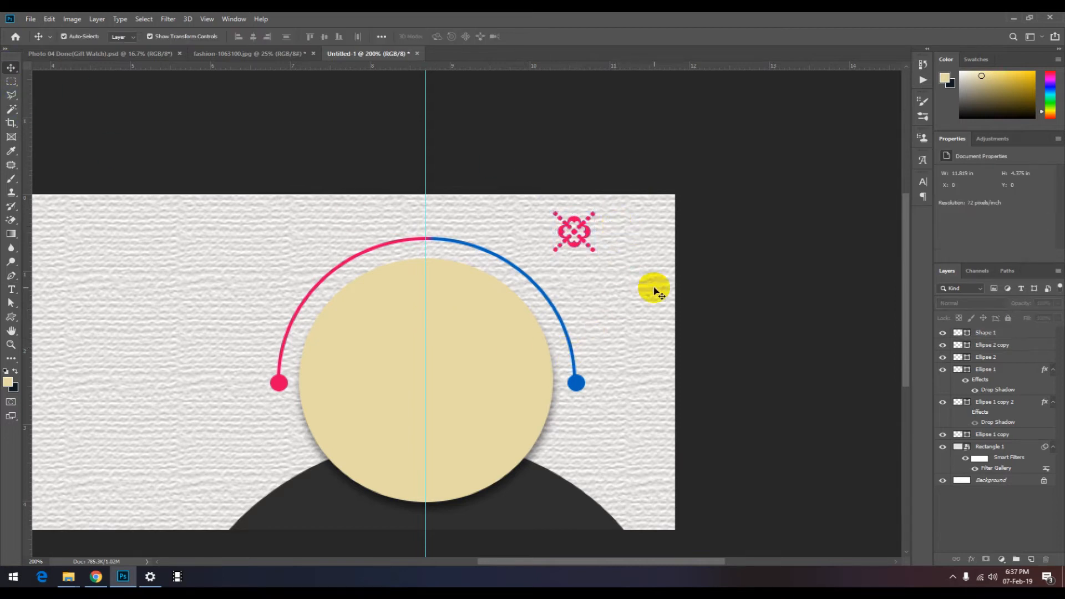
pyautogui.press('t')
pyautogui.click(611, 234)
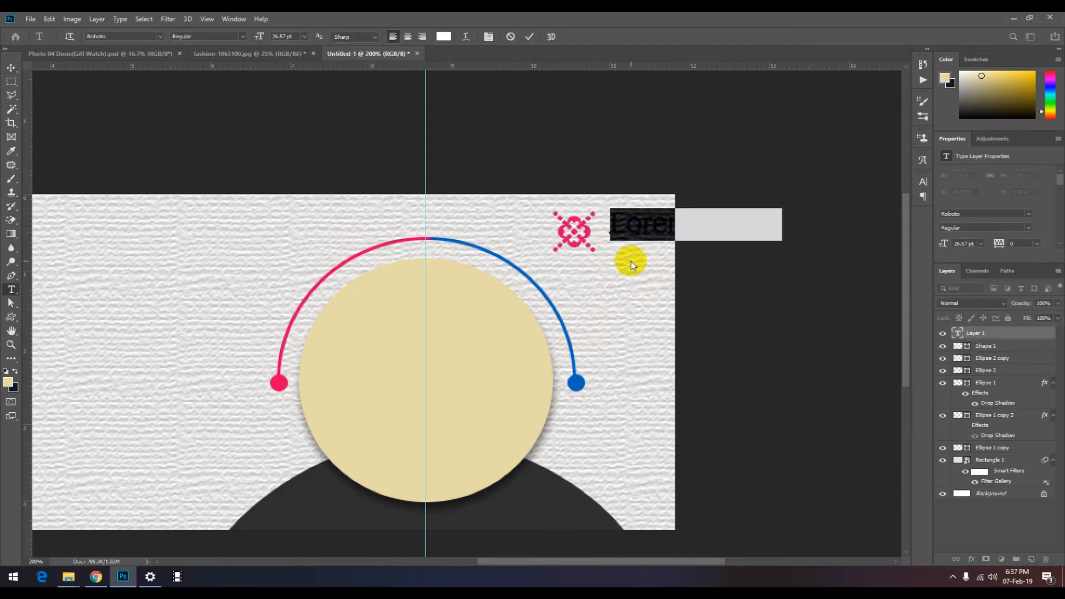
pyautogui.write('YOU')
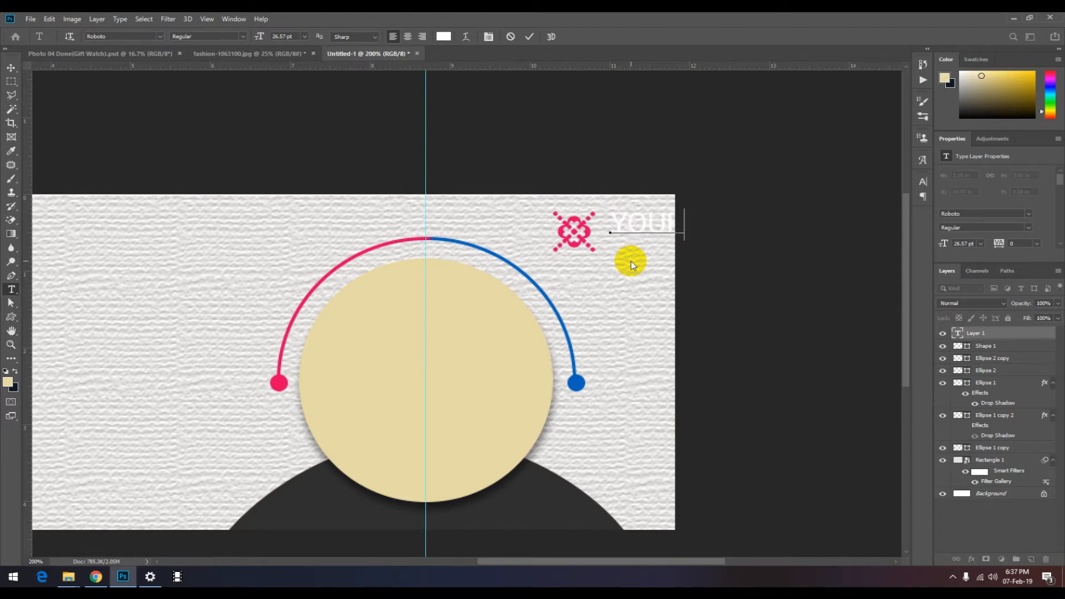
pyautogui.hotkey('ctrl', 'a')
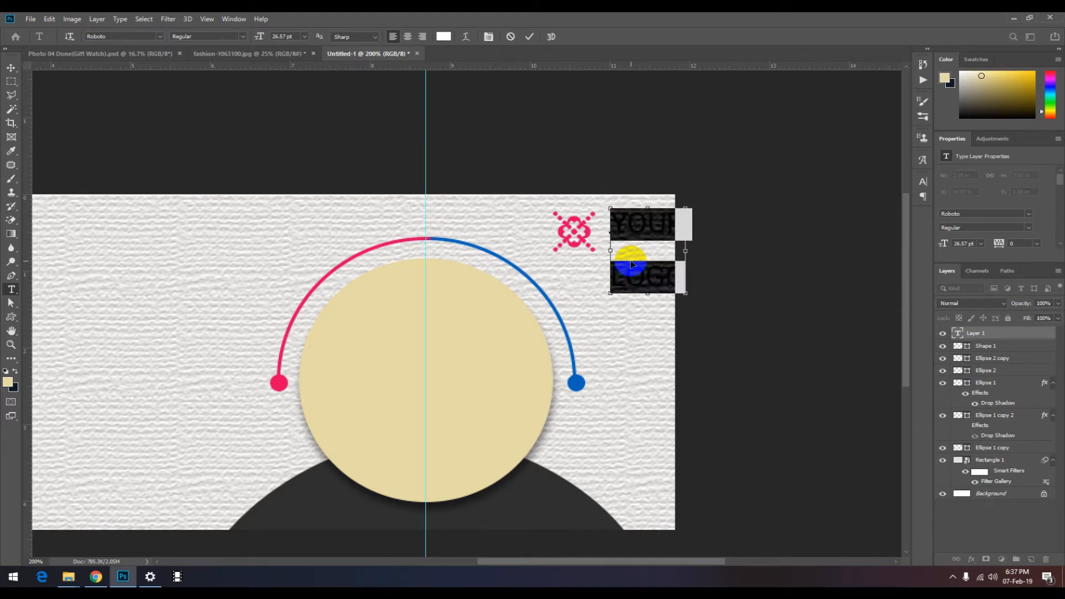
pyautogui.click(11, 68)
# Step: Colour the YOUR LOGO text dark grey 303030 by setting its Lab lightness to 20
pyautogui.press('t')
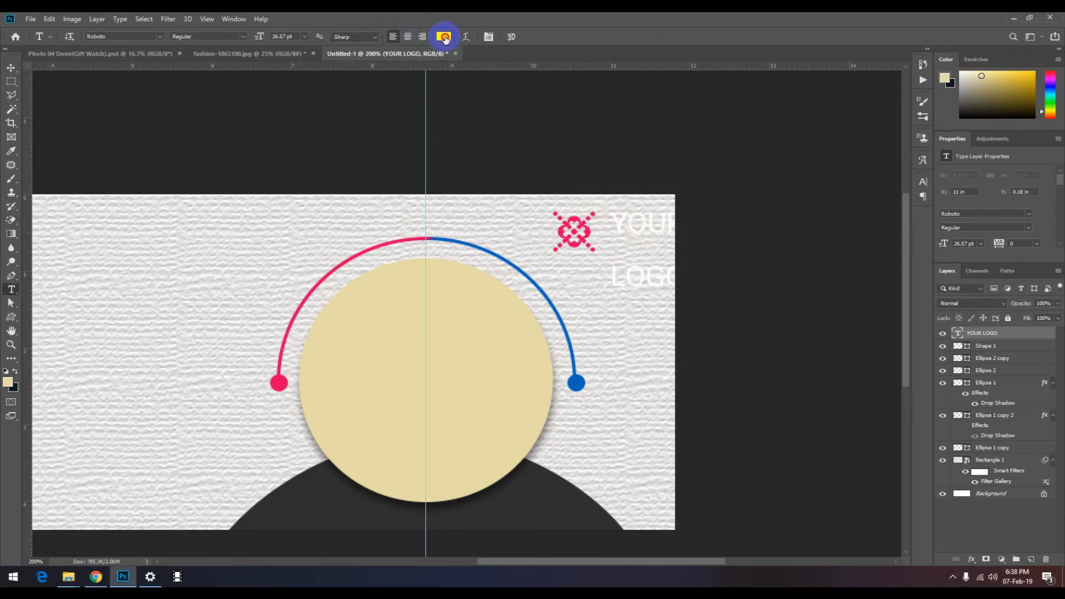
pyautogui.click(444, 36)
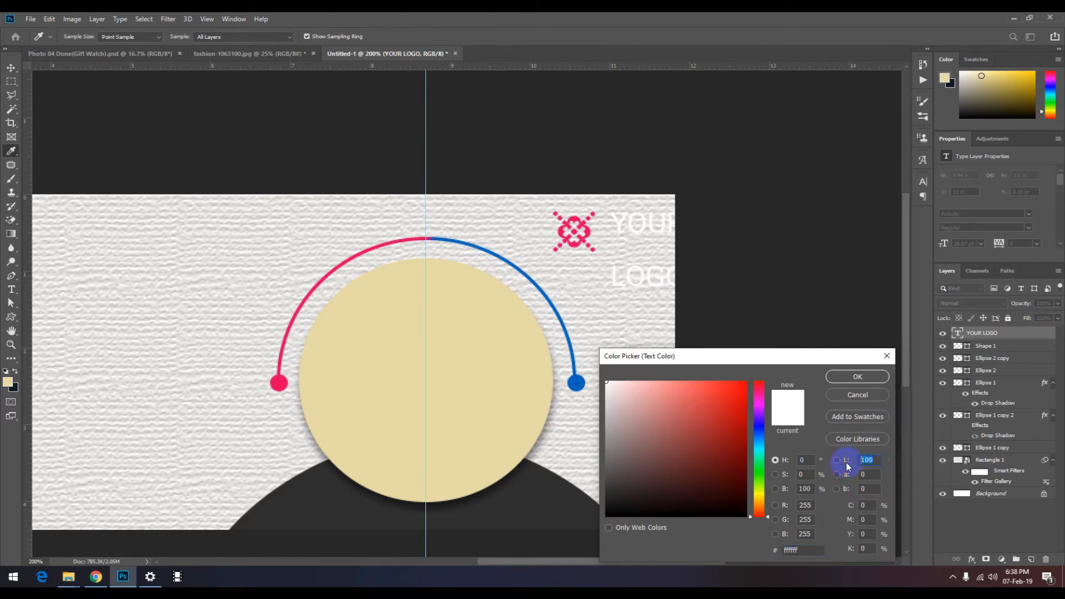
pyautogui.write('20')
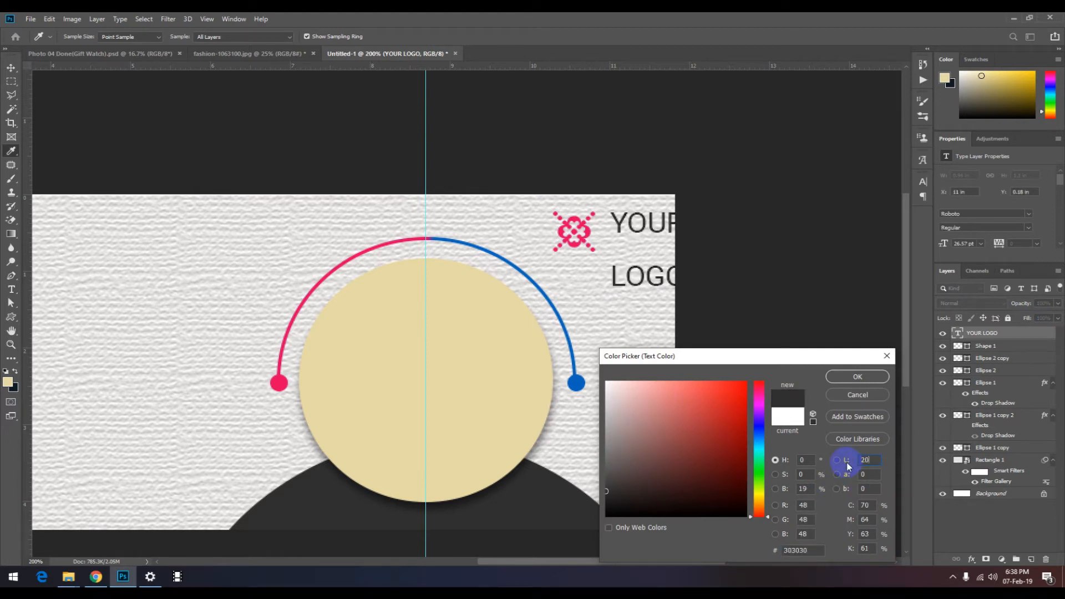
pyautogui.click(855, 378)
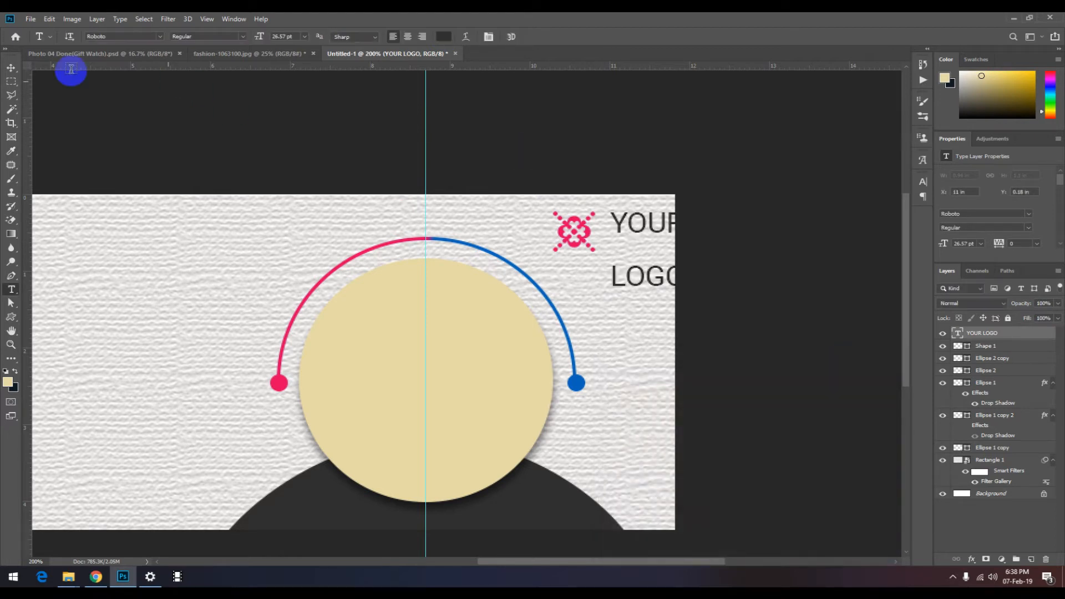
# Step: Scale the YOUR LOGO text down to about 15.24 pt so it fits inside the banner
pyautogui.click(11, 67)
pyautogui.moveTo(679, 284); pyautogui.dragTo(653, 256)
pyautogui.click(532, 36)
# Step: Tighten the logo text's leading to about 15.9 pt and set its font style to Bold
pyautogui.click(923, 181)
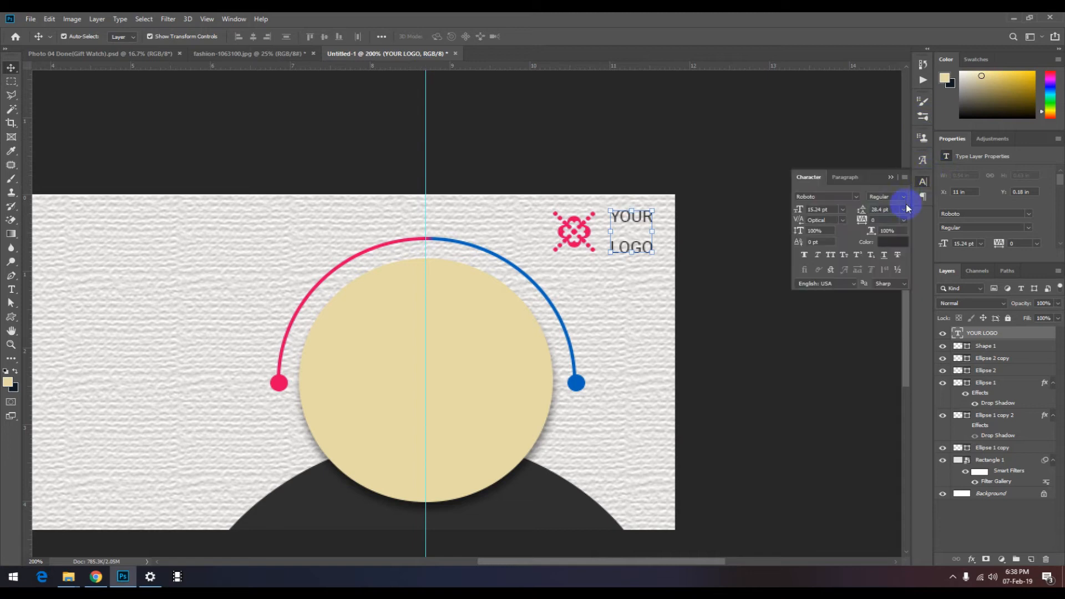
pyautogui.click(902, 211)
pyautogui.click(893, 218)
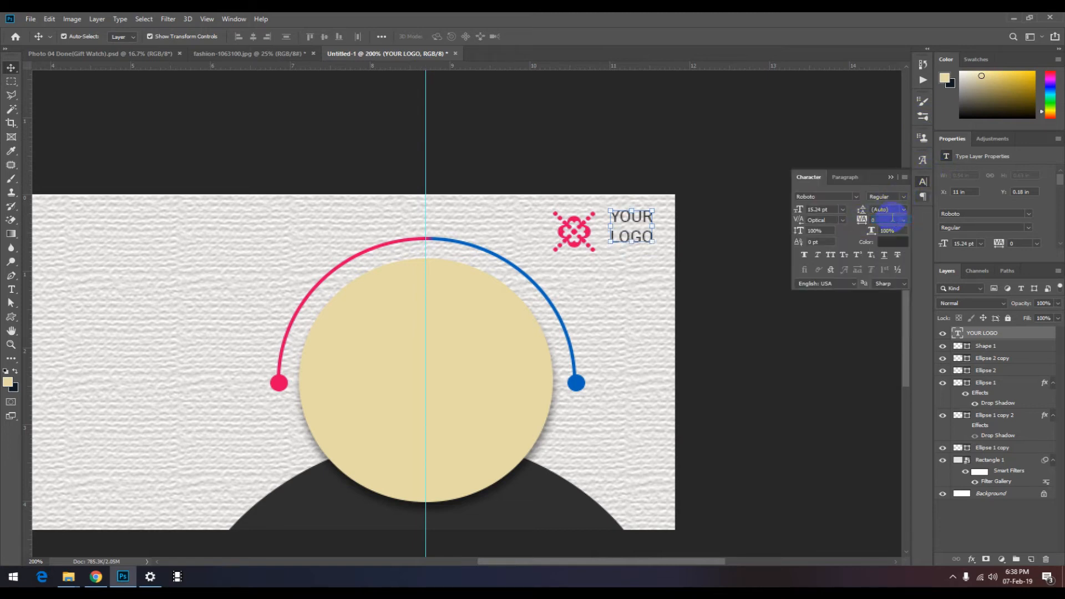
pyautogui.click(888, 196)
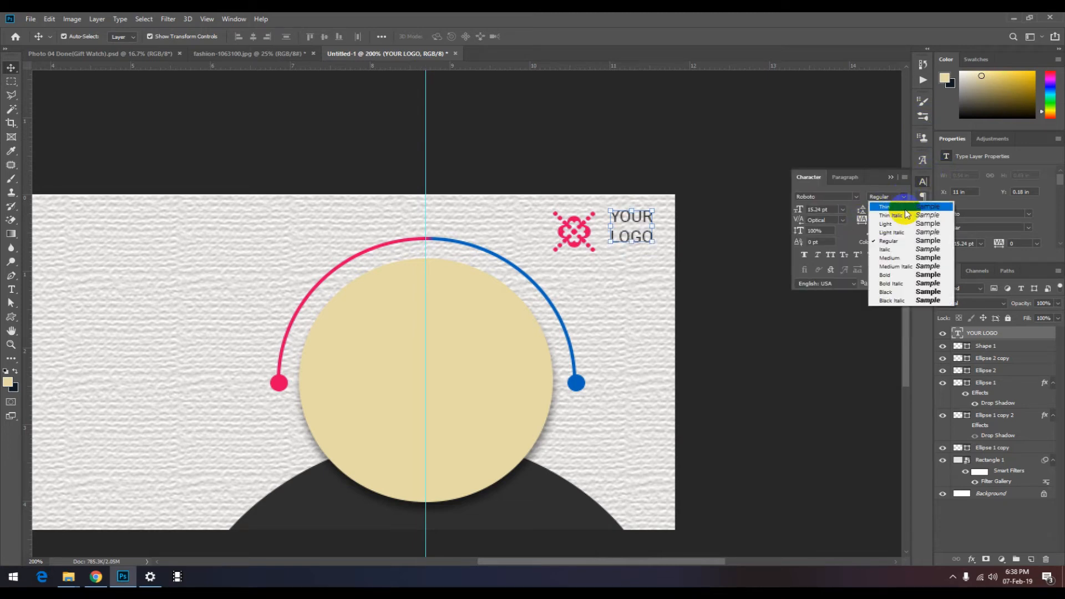
pyautogui.click(896, 276)
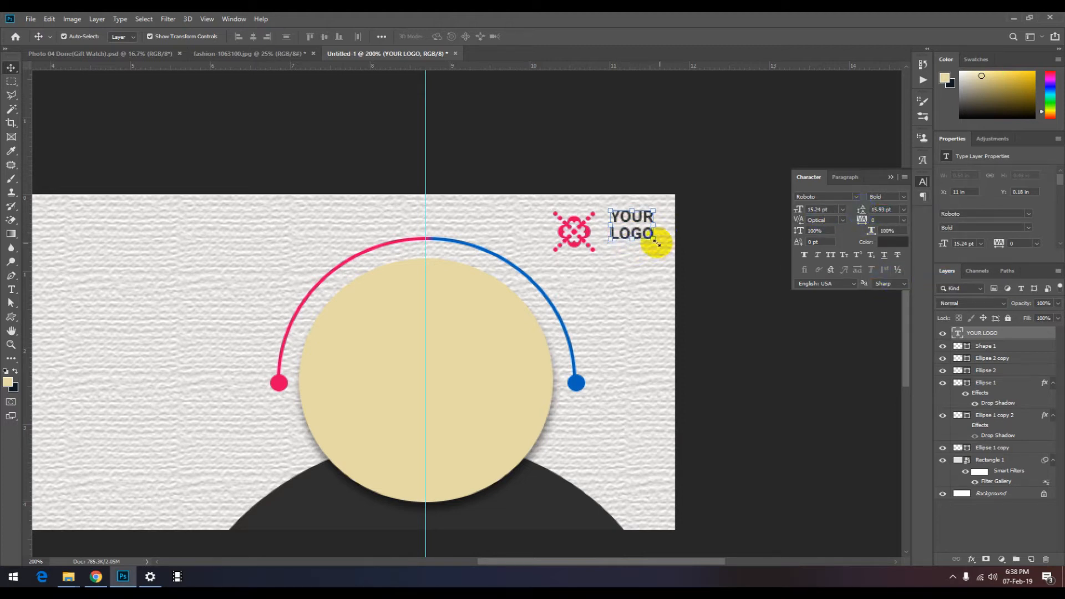
# Step: Move the logo text closer to the ornament and adjust its size to about 15.53 pt
pyautogui.moveTo(638, 217)
pyautogui.mouseDown()
pyautogui.moveTo(662, 226)
pyautogui.moveTo(641, 225)
pyautogui.mouseUp()
pyautogui.click(725, 348)
pyautogui.click(718, 268)
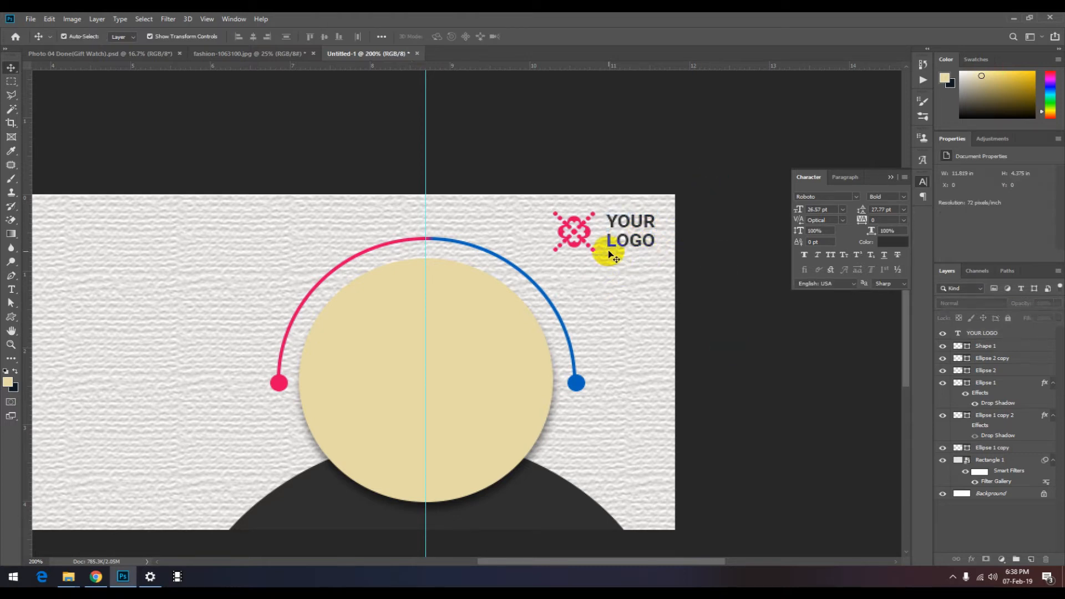
pyautogui.click(630, 229)
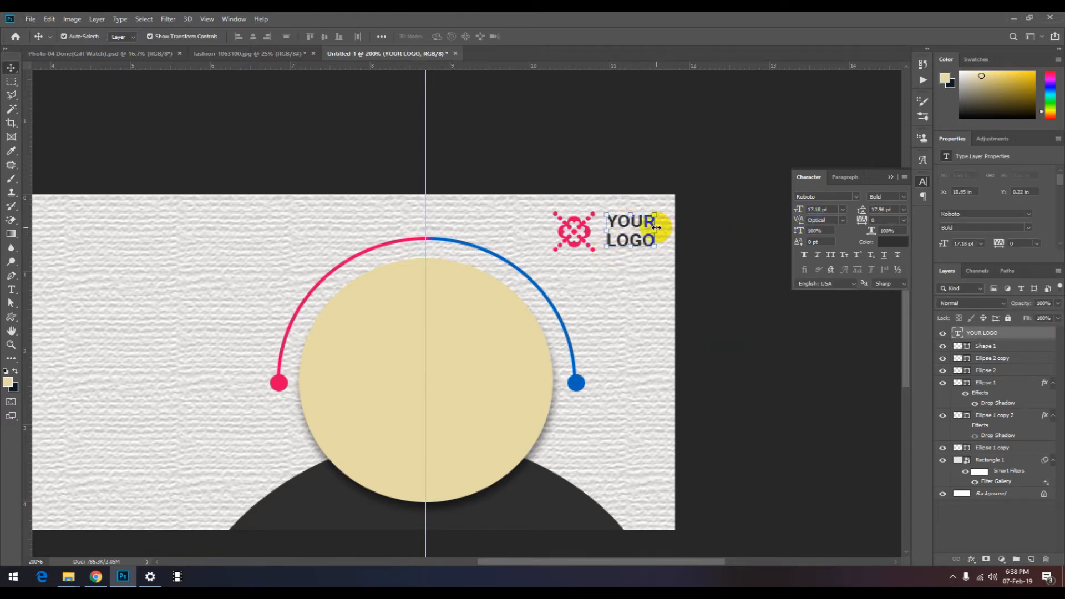
pyautogui.moveTo(656, 227); pyautogui.dragTo(652, 227)
pyautogui.click(727, 277)
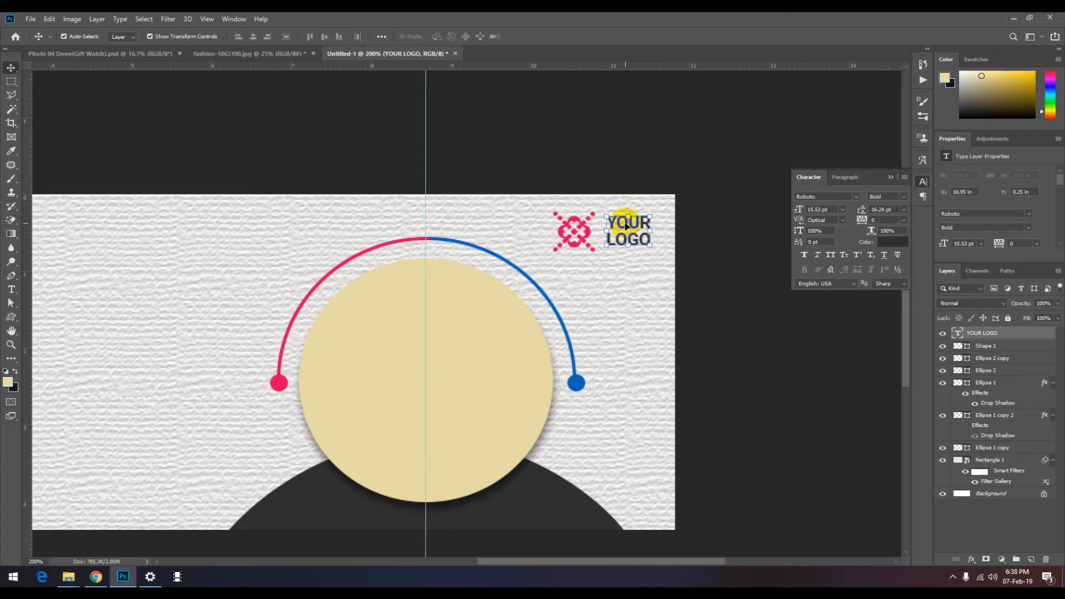
# Step: Change the logo text's font style to Black and close the character settings
pyautogui.click(899, 197)
pyautogui.click(895, 291)
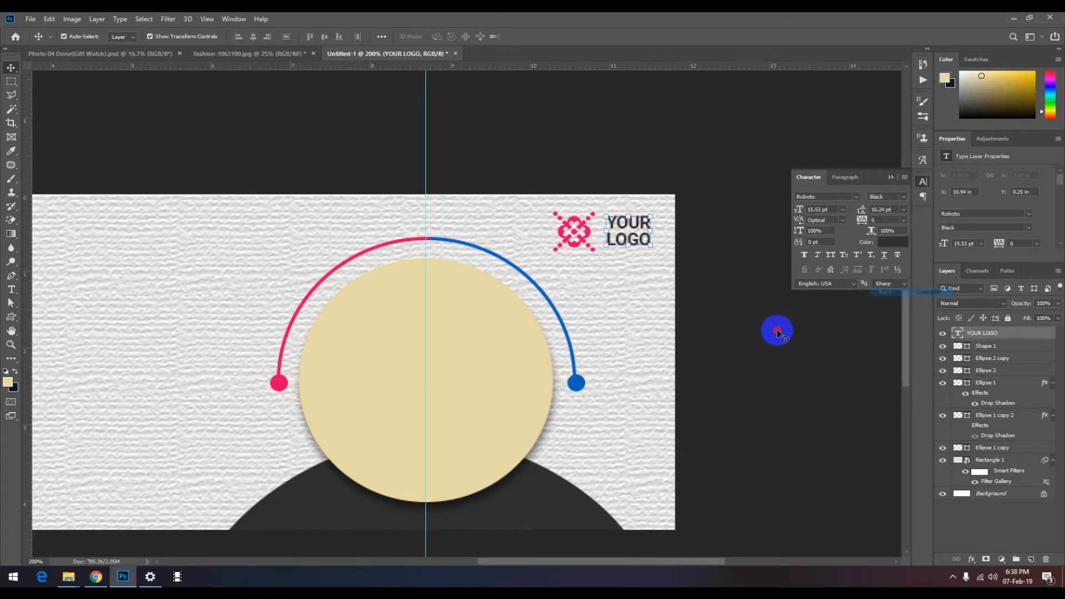
pyautogui.click(712, 148)
pyautogui.click(921, 181)
pyautogui.click(668, 201)
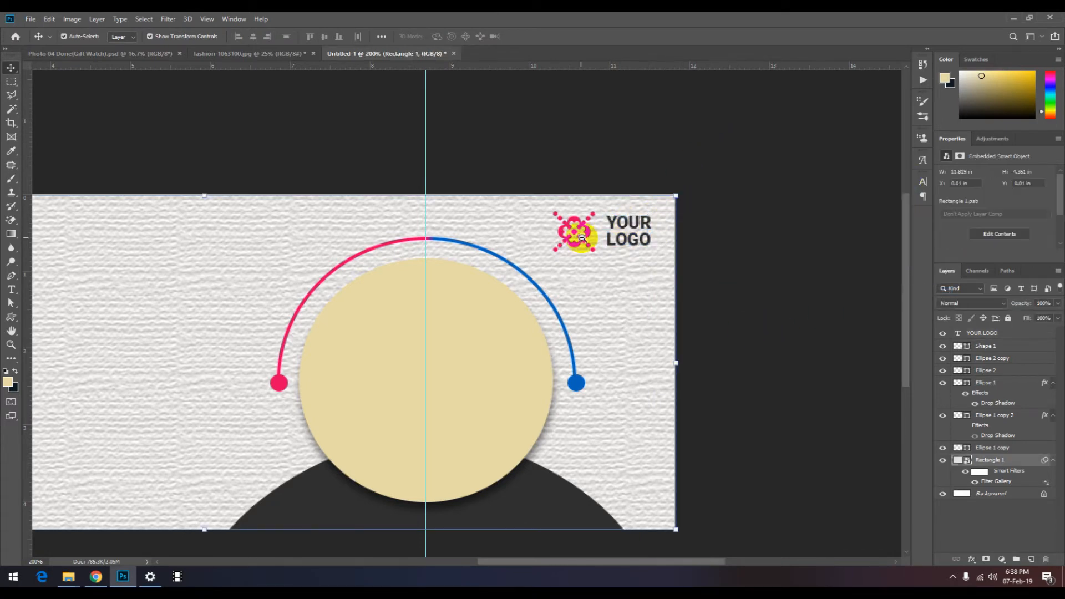
# Step: Select the pink ornament together with the logo text and align their vertical centres
pyautogui.hotkey('ctrl', '-')
pyautogui.click(549, 338)
pyautogui.moveTo(549, 338); pyautogui.dragTo(606, 325)
pyautogui.click(532, 294)
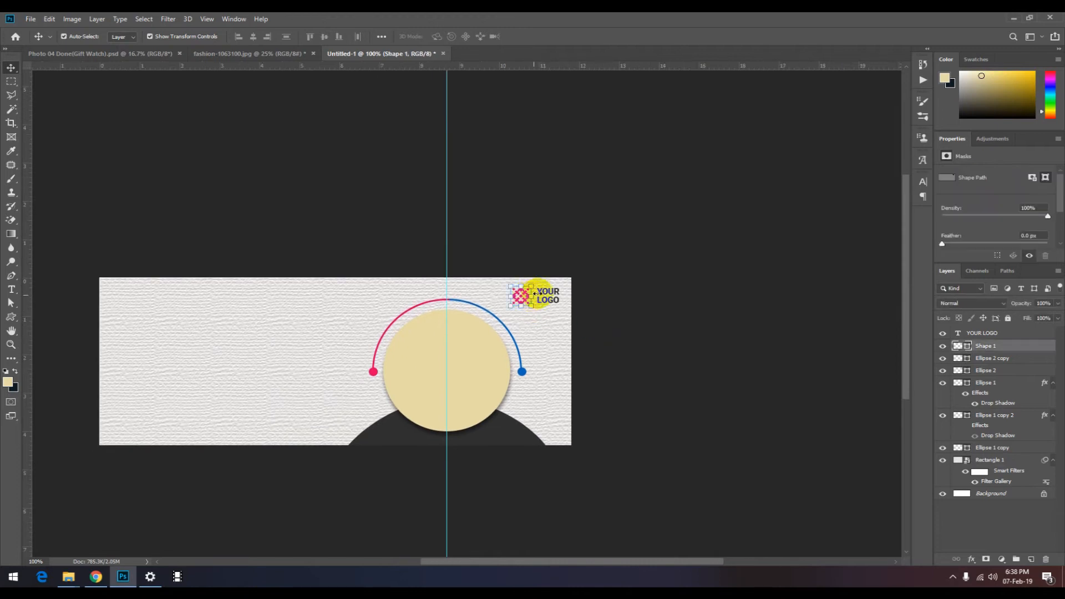
pyautogui.keyDown('shift'); pyautogui.click(553, 298); pyautogui.keyUp('shift')
pyautogui.click(325, 38)
pyautogui.click(599, 200)
# Step: Add the text line "We Provides Great Idea" in the upper-left area of the banner
pyautogui.moveTo(517, 305); pyautogui.dragTo(628, 253)
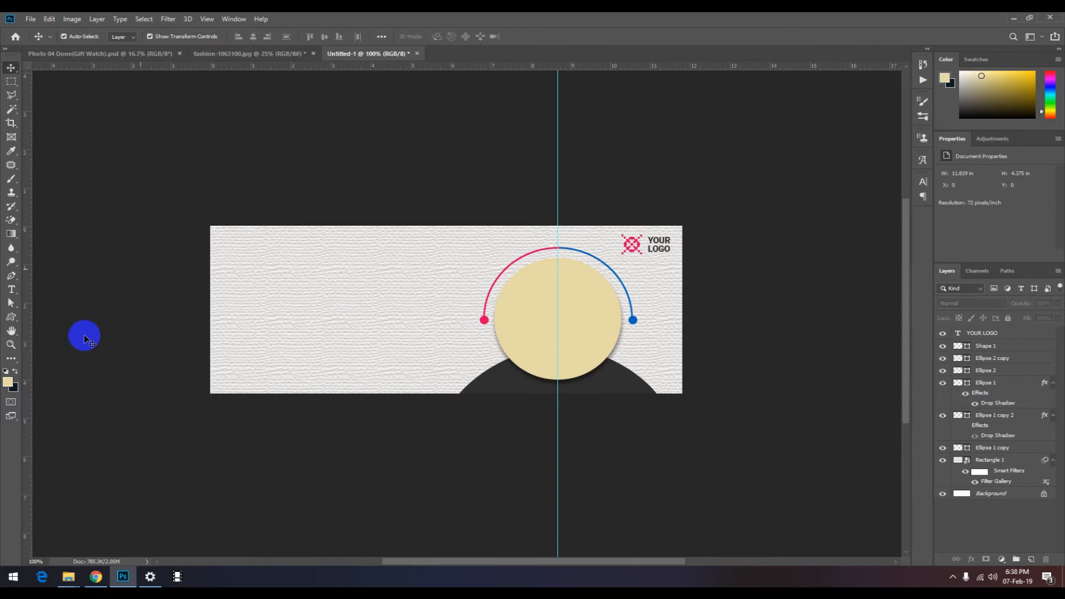
pyautogui.keyDown('ctrl'); pyautogui.click(231, 397); pyautogui.keyUp('ctrl')
pyautogui.moveTo(359, 319); pyautogui.dragTo(316, 333)
pyautogui.keyDown('alt'); pyautogui.click(336, 320); pyautogui.keyUp('alt')
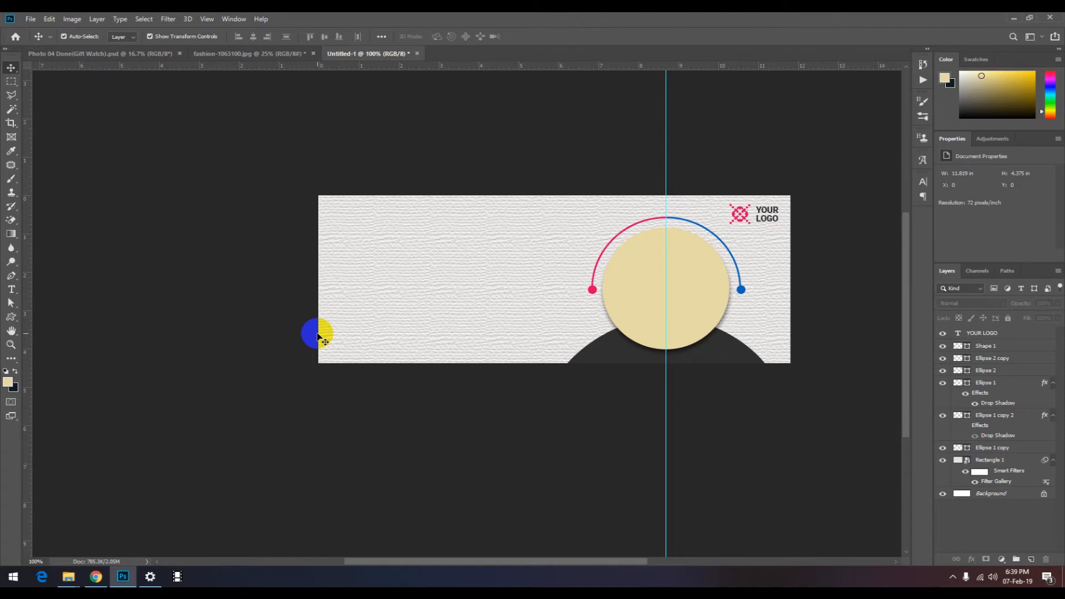
pyautogui.press('t')
pyautogui.click(349, 235)
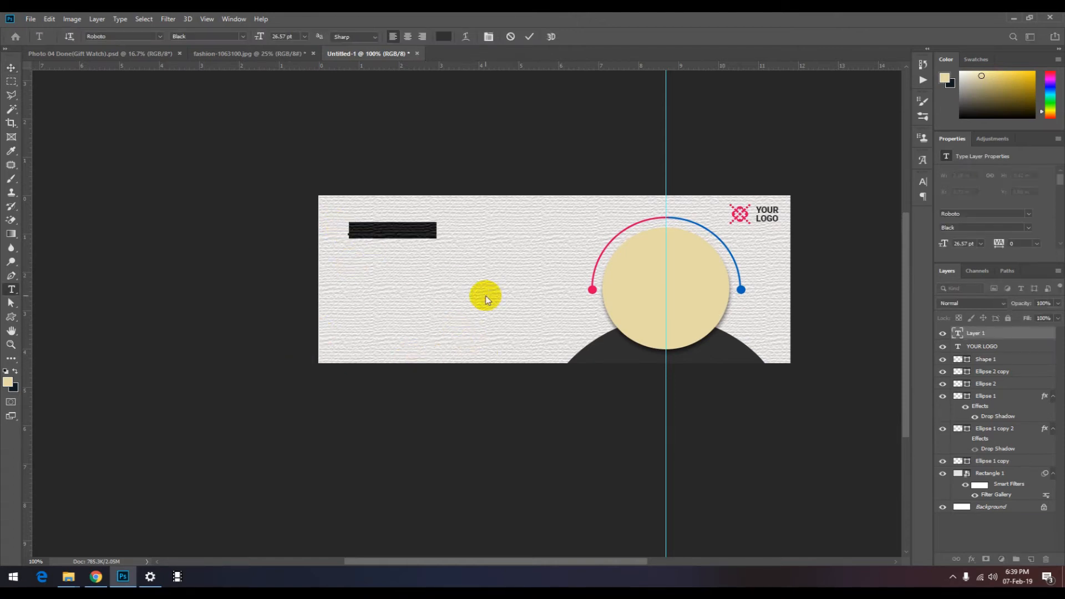
pyautogui.write('We Provides Great Idea')
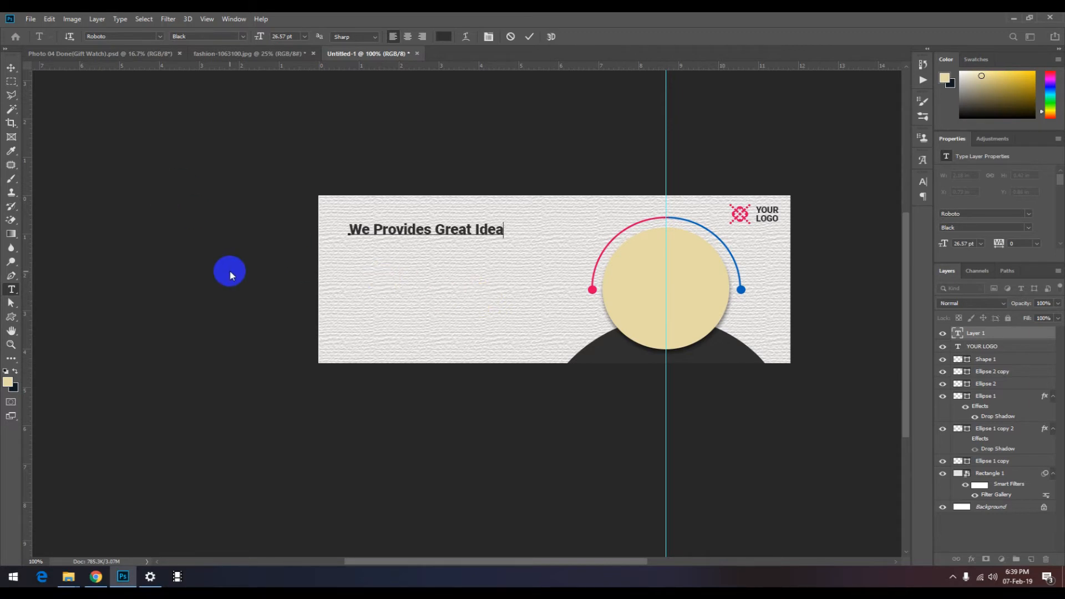
pyautogui.click(11, 67)
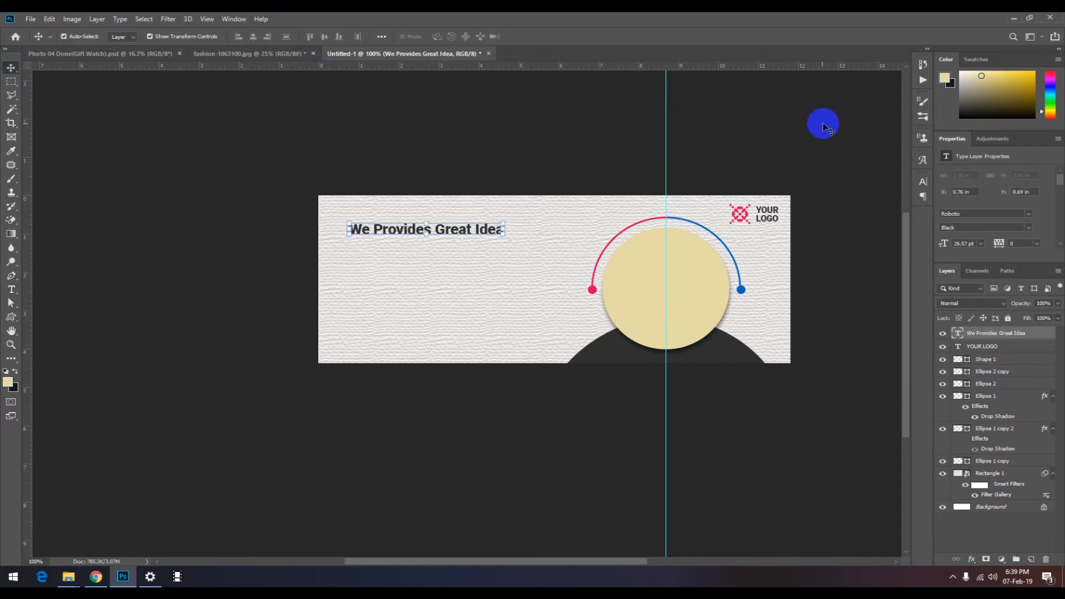
# Step: Set the tagline's font style to Regular
pyautogui.click(922, 181)
pyautogui.click(905, 197)
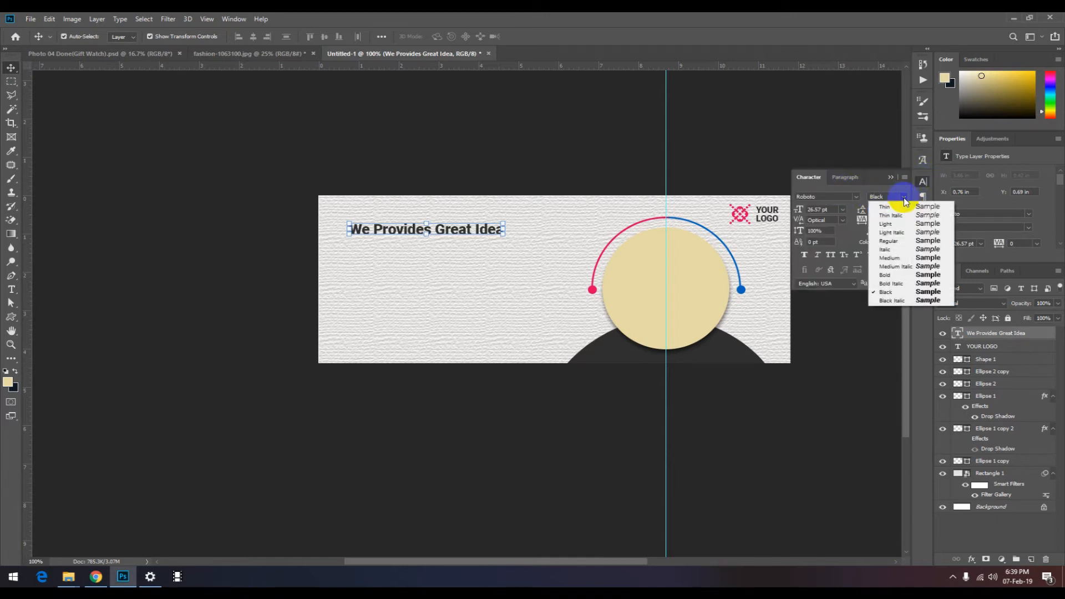
pyautogui.click(891, 240)
pyautogui.click(454, 253)
pyautogui.click(471, 236)
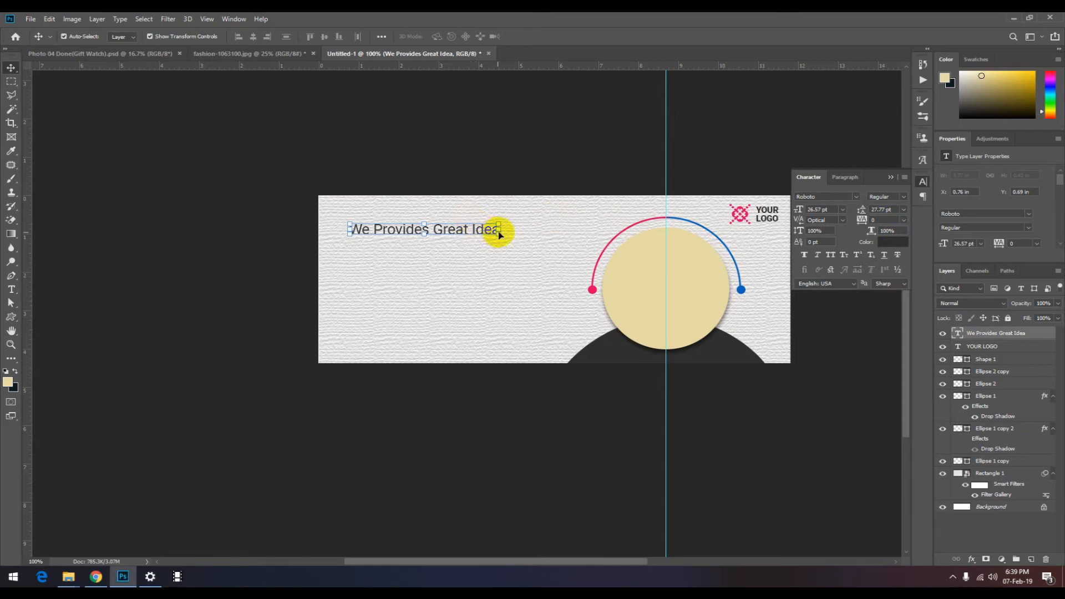
# Step: Set the tagline's size to 24 pt and its font style to Medium
pyautogui.click(842, 210)
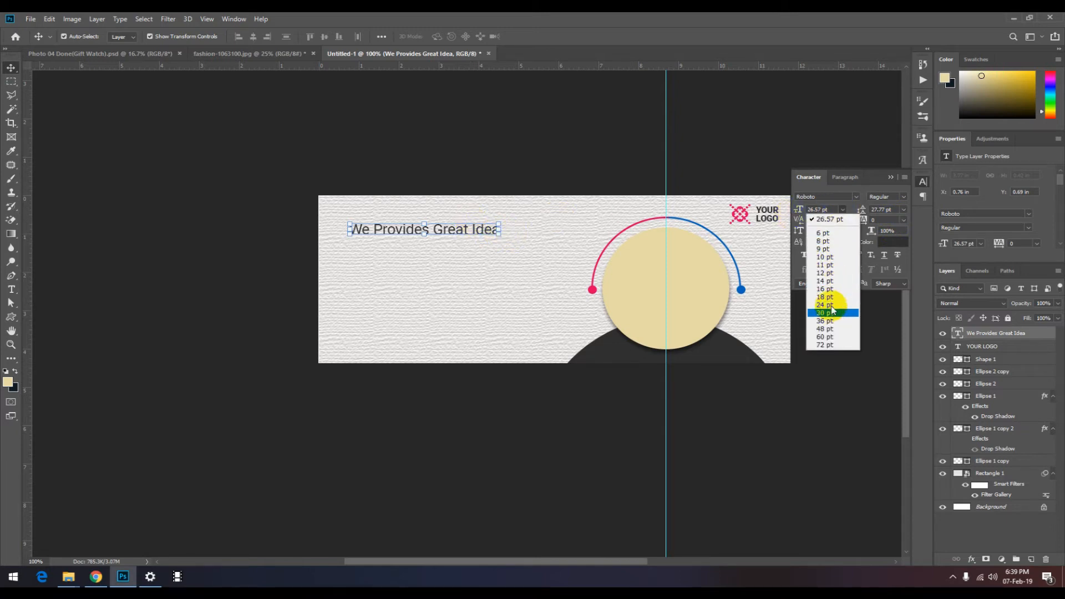
pyautogui.click(825, 304)
pyautogui.click(519, 162)
pyautogui.click(442, 238)
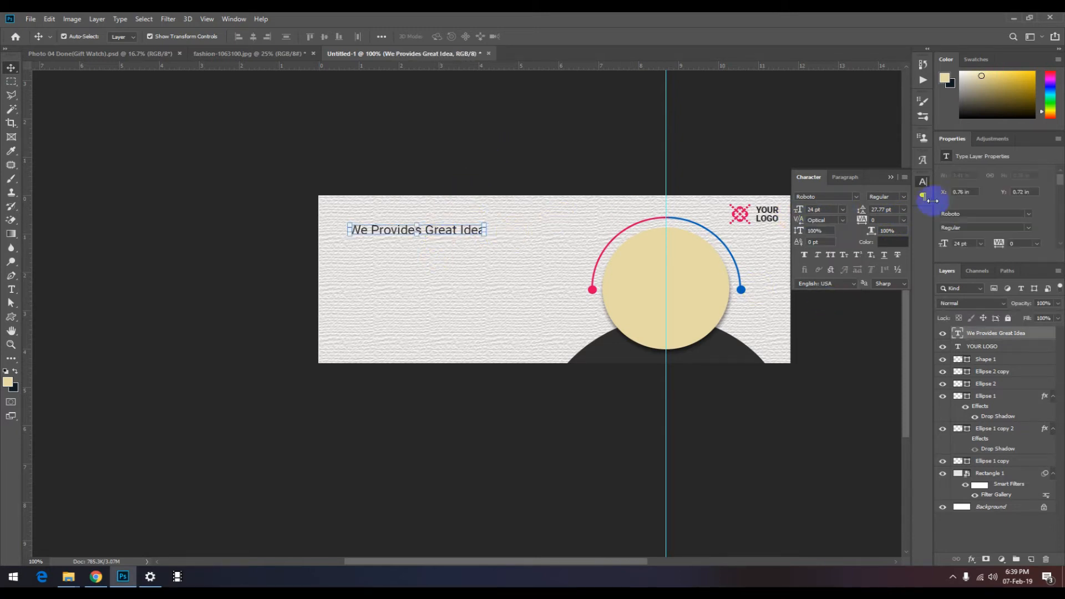
pyautogui.click(907, 198)
pyautogui.click(894, 263)
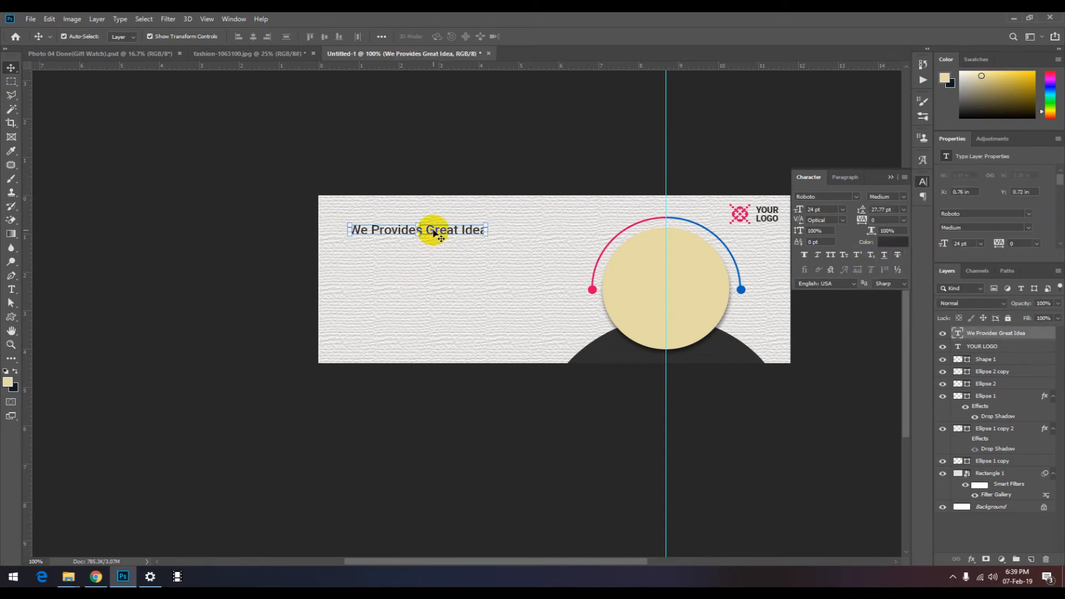
# Step: Duplicate the tagline directly below itself and replace the copy's text with "GROW YOUR"
pyautogui.moveTo(441, 232); pyautogui.dragTo(441, 249)
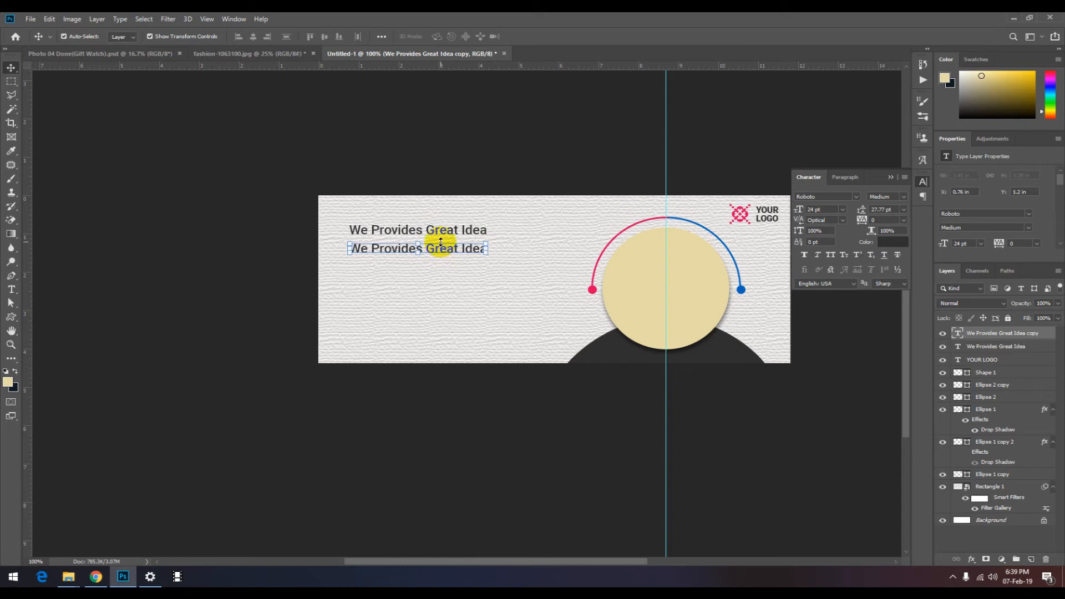
pyautogui.press('t')
pyautogui.click(441, 248)
pyautogui.hotkey('ctrl', 'a')
pyautogui.write('G')
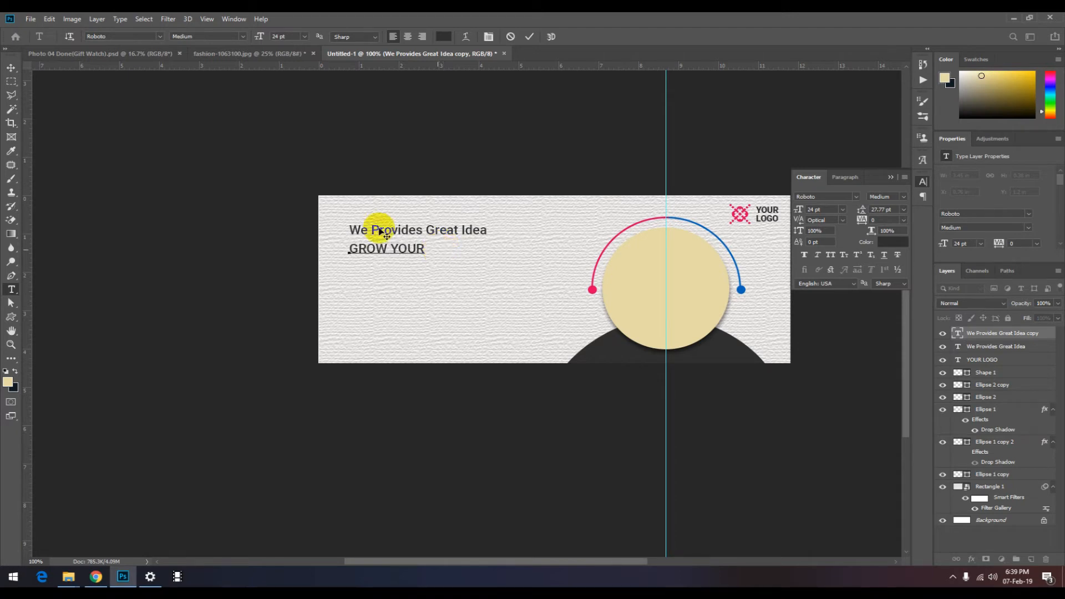
# Step: Set the font style of the word GROW in the second line to Black
pyautogui.moveTo(387, 249); pyautogui.dragTo(348, 250)
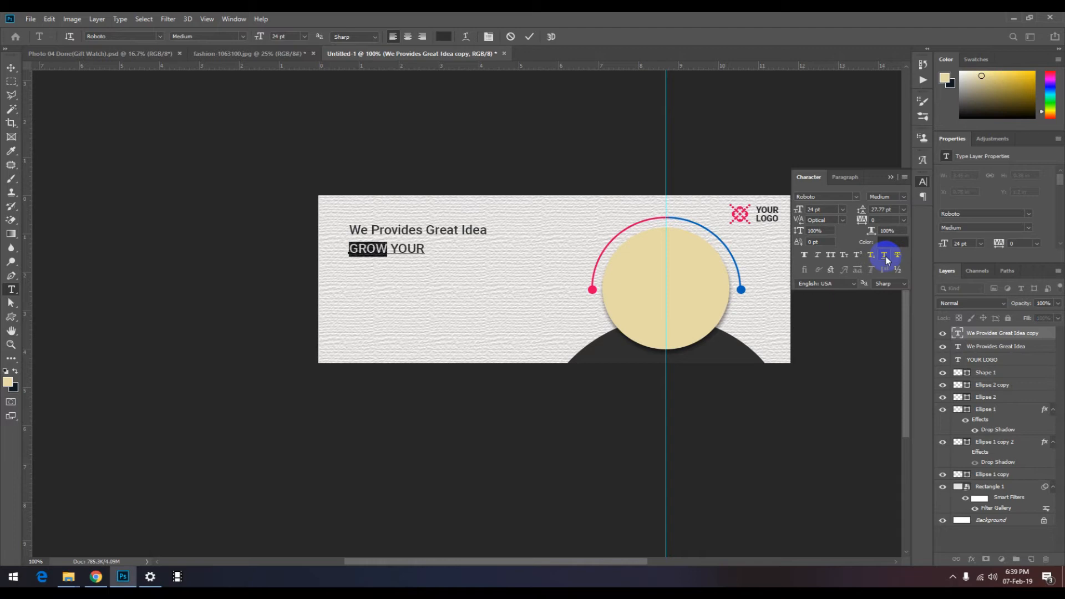
pyautogui.click(903, 196)
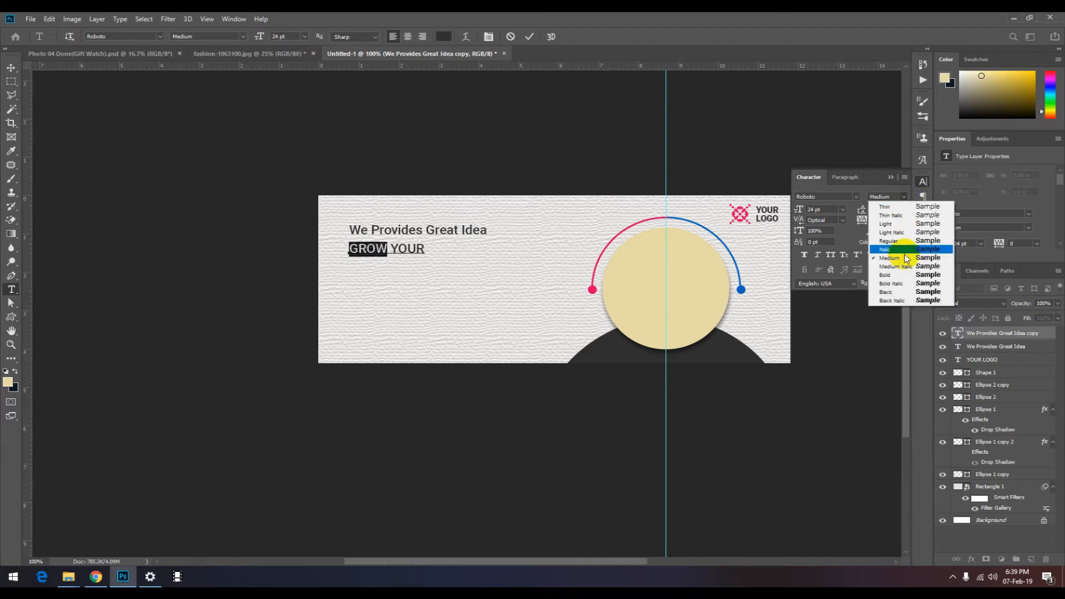
pyautogui.click(904, 276)
pyautogui.click(905, 221)
pyautogui.click(905, 197)
pyautogui.click(899, 290)
# Step: Scale the GROW YOUR line up to about 57.46 pt and position it beneath the tagline
pyautogui.click(11, 67)
pyautogui.click(421, 251)
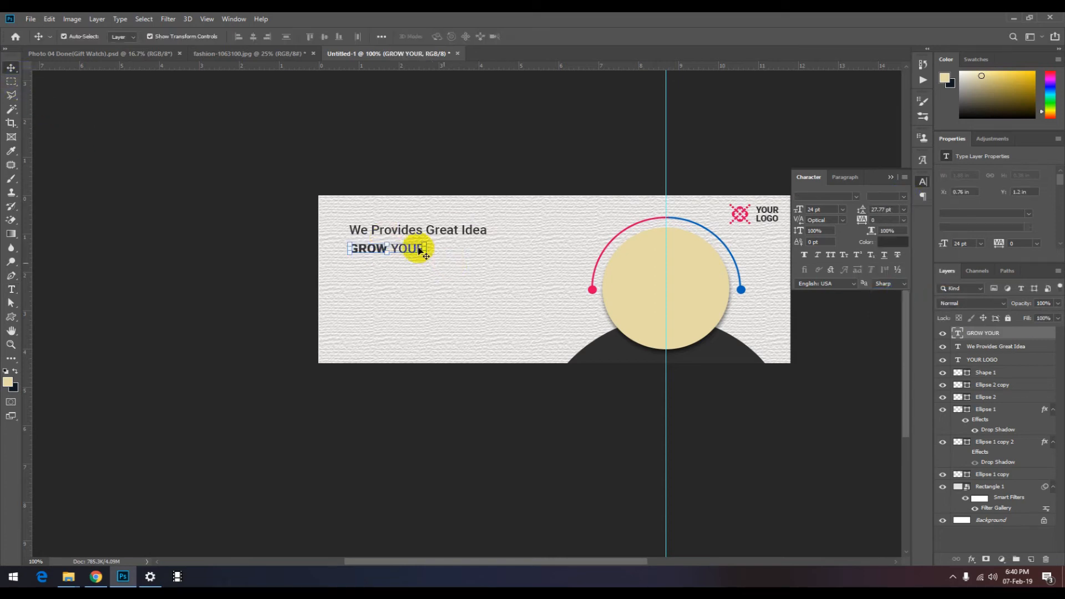
pyautogui.moveTo(428, 253); pyautogui.dragTo(537, 262)
pyautogui.click(532, 37)
# Step: Duplicate the GROW YOUR line below itself and replace the copy's text with "BUSINESS" in the Black style
pyautogui.moveTo(426, 274); pyautogui.dragTo(562, 285)
pyautogui.press('t')
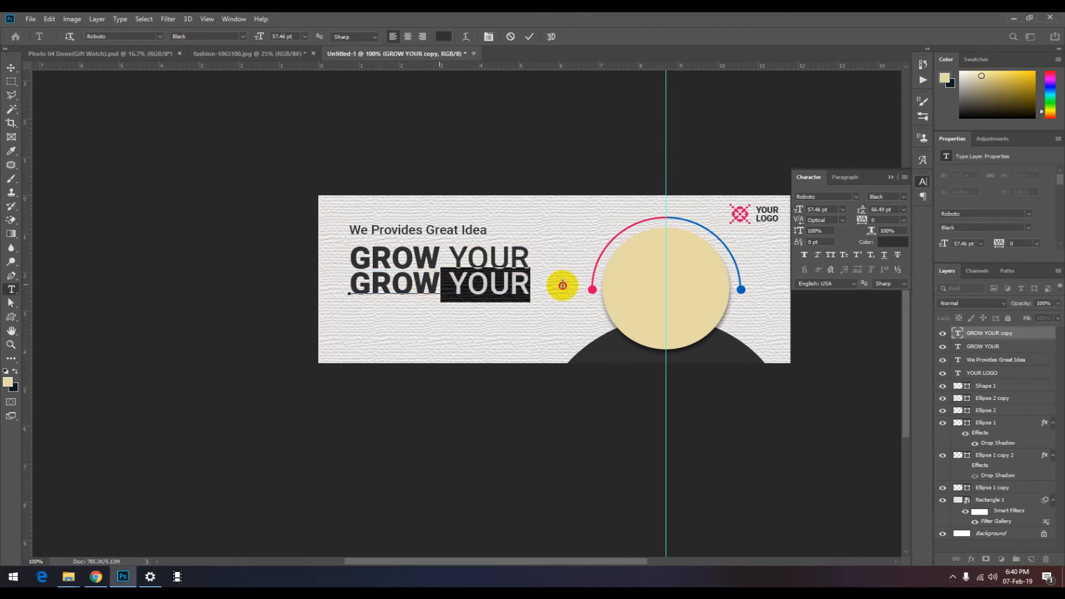
pyautogui.press('BackSpace')
pyautogui.moveTo(428, 288); pyautogui.dragTo(348, 285)
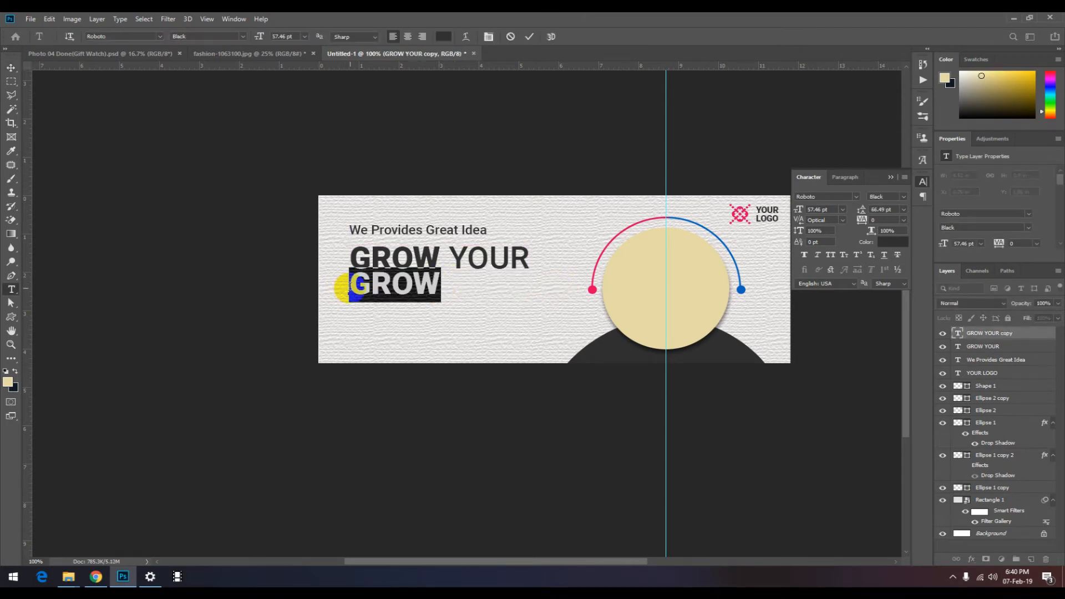
pyautogui.write('BUSINES')
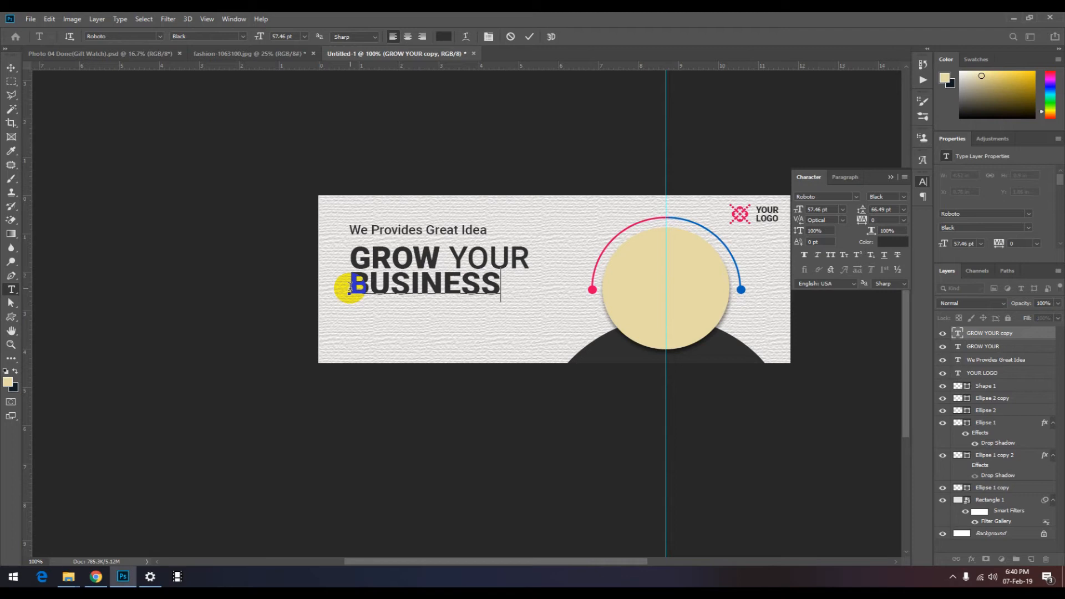
pyautogui.write('S')
pyautogui.click(10, 68)
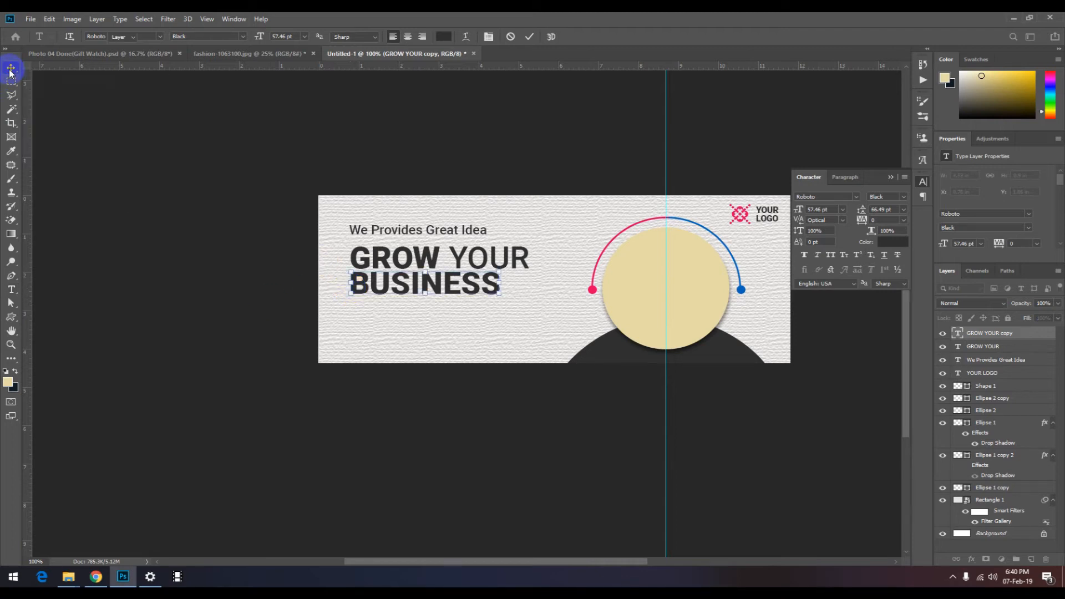
# Step: Scale the BUSINESS line to about 68.55 pt so it matches the width of GROW YOUR
pyautogui.moveTo(497, 291); pyautogui.dragTo(533, 285)
pyautogui.hotkey('ctrl', 'z')
pyautogui.moveTo(448, 289); pyautogui.dragTo(448, 289)
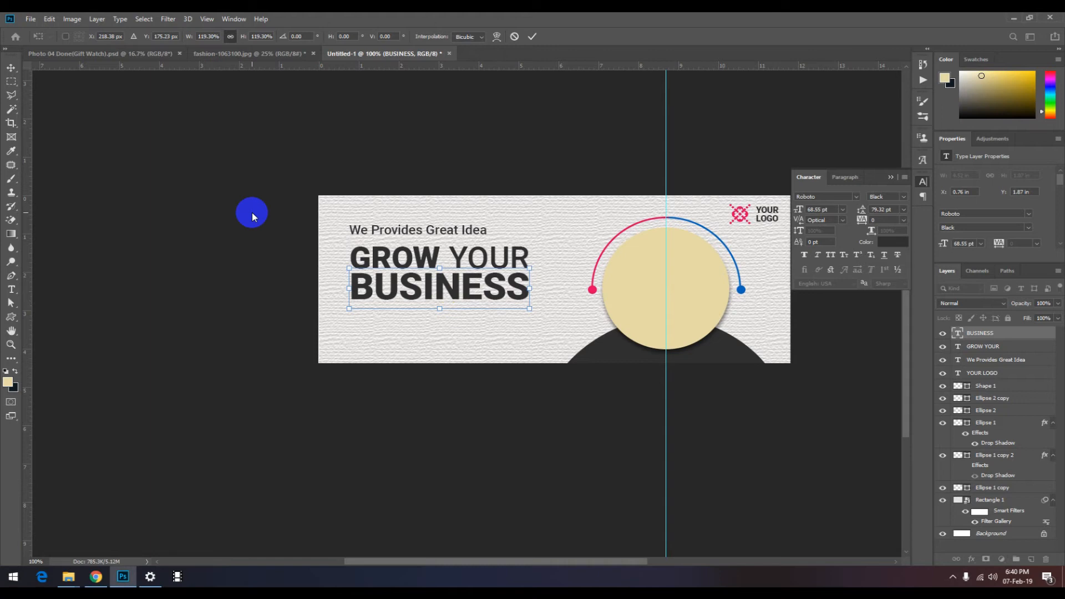
pyautogui.press('Return')
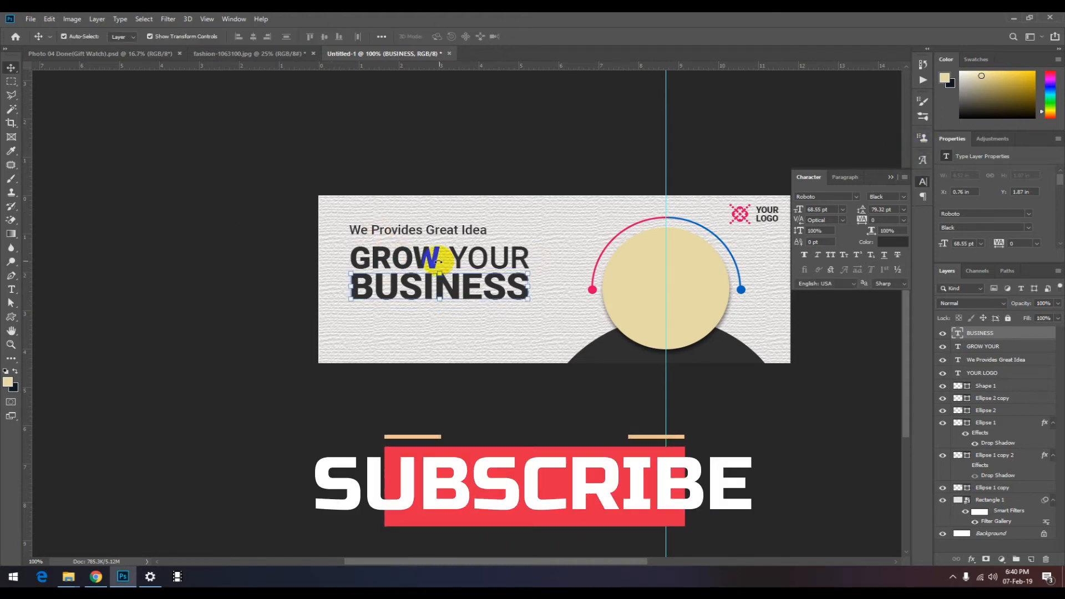
# Step: Set the font style of the word GROW to Bold
pyautogui.click(431, 255)
pyautogui.doubleClick(452, 259)
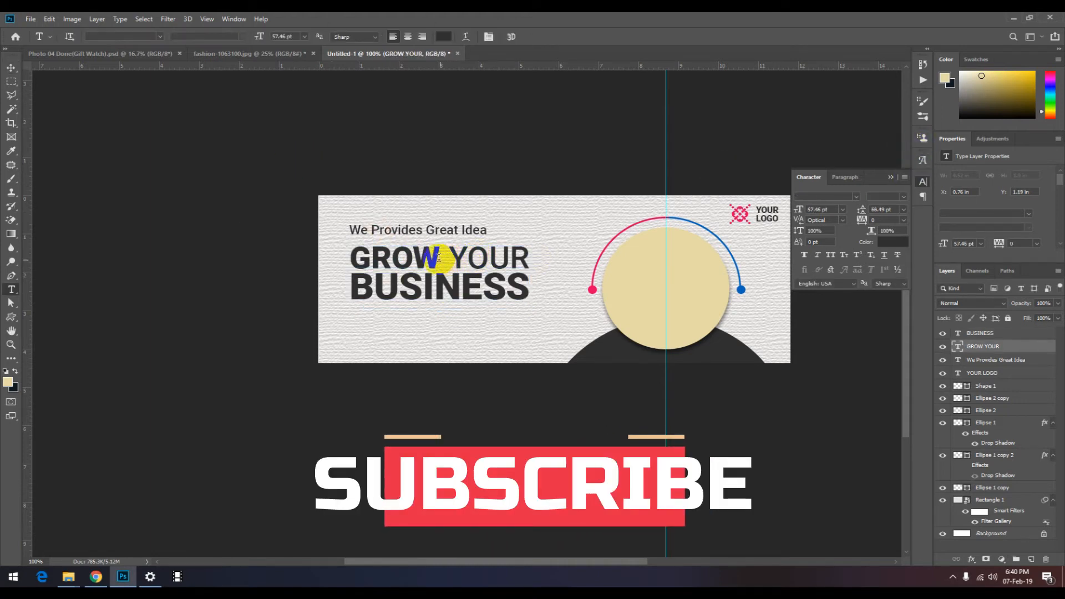
pyautogui.doubleClick(439, 258)
pyautogui.click(891, 197)
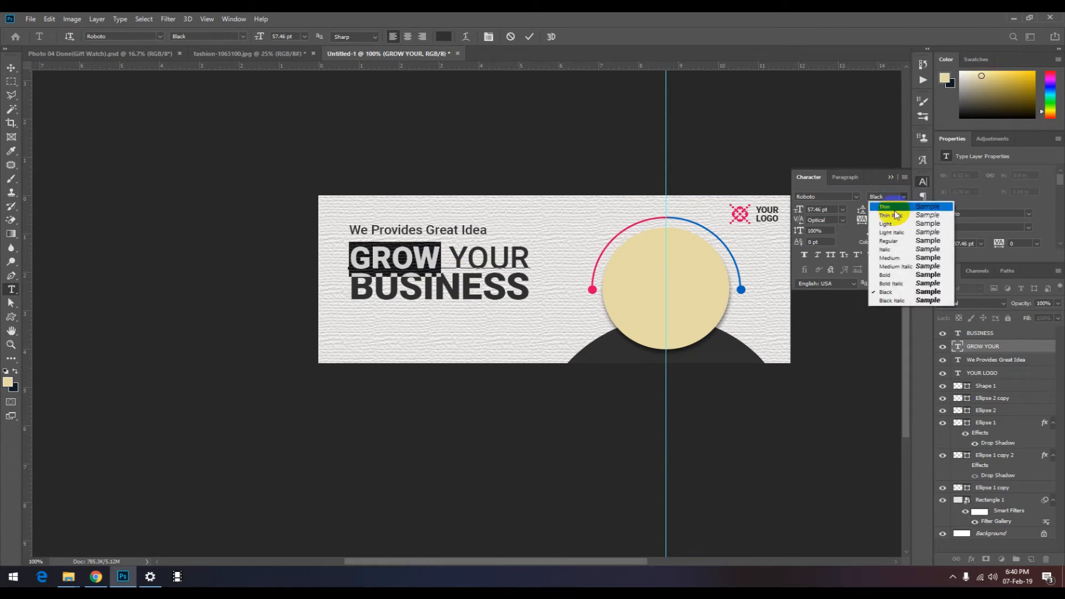
pyautogui.click(886, 275)
# Step: Set the font style of the word YOUR to Light and deselect the text
pyautogui.moveTo(452, 255); pyautogui.dragTo(587, 262)
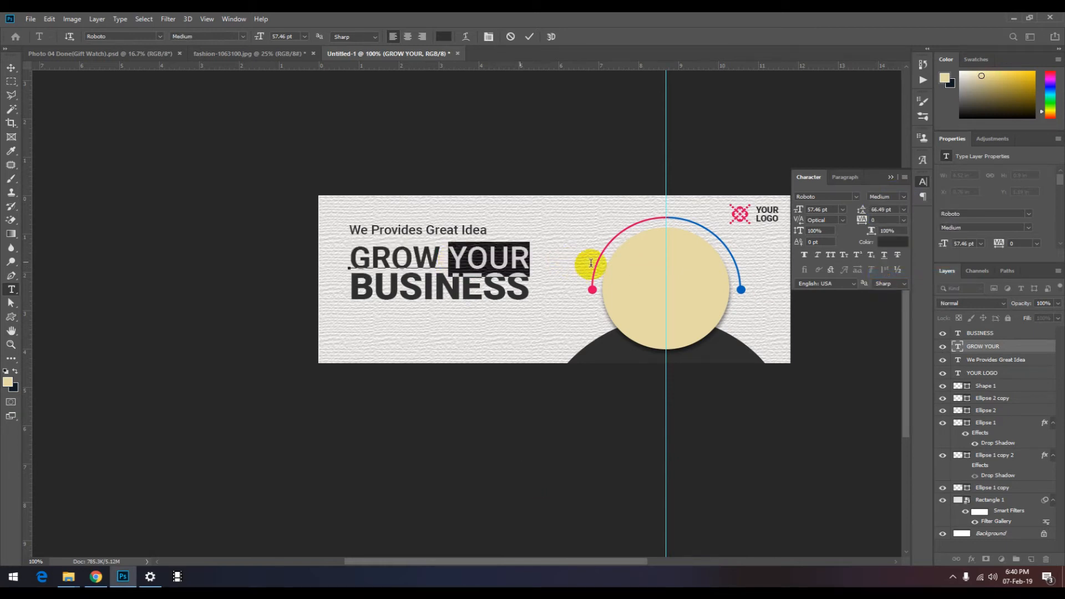
pyautogui.click(902, 197)
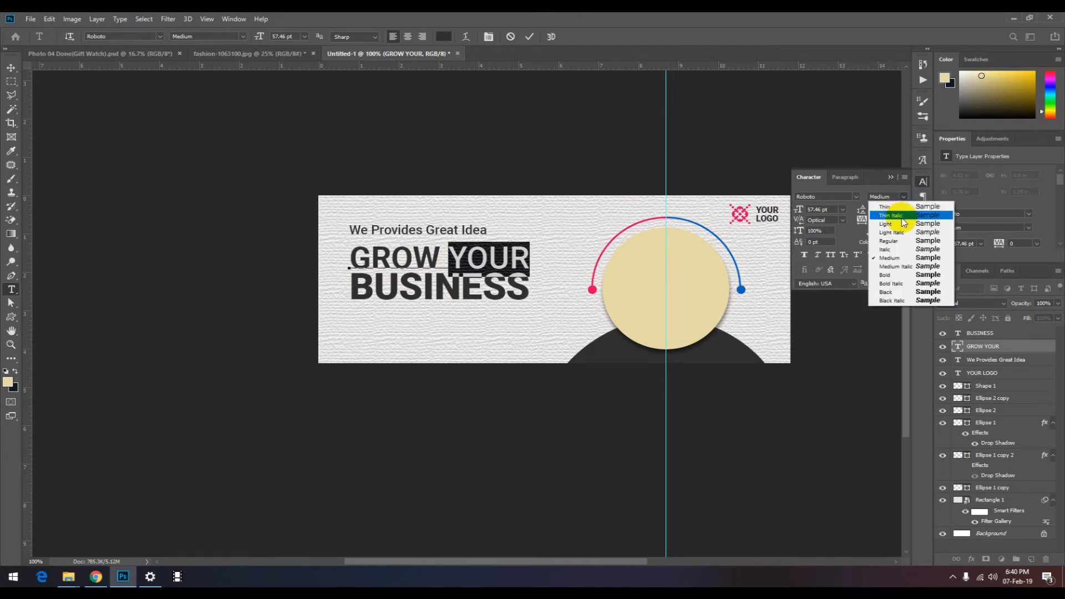
pyautogui.click(900, 226)
pyautogui.click(11, 67)
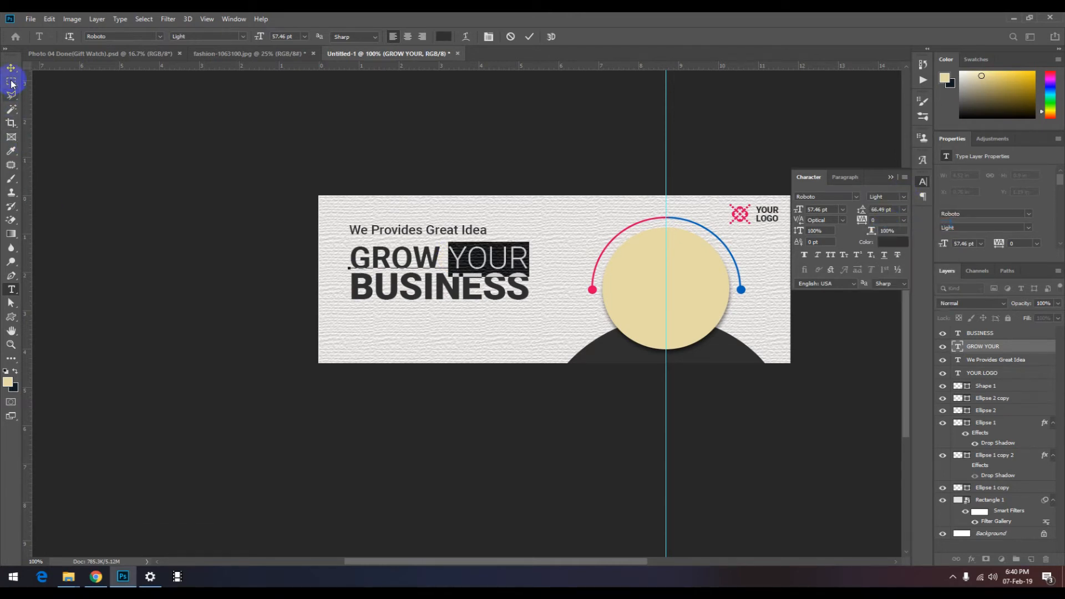
pyautogui.click(188, 176)
# Step: Recolour the word GROW with the blue (0663c1) sampled from the half-ring's blue dot
pyautogui.press('t')
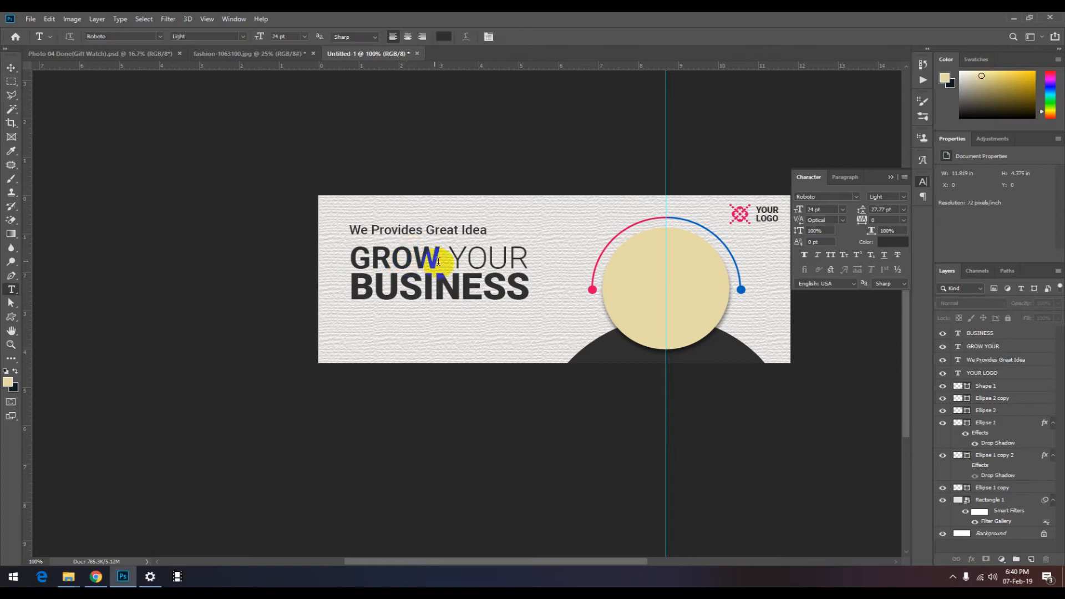
pyautogui.moveTo(442, 263); pyautogui.dragTo(350, 263)
pyautogui.click(443, 37)
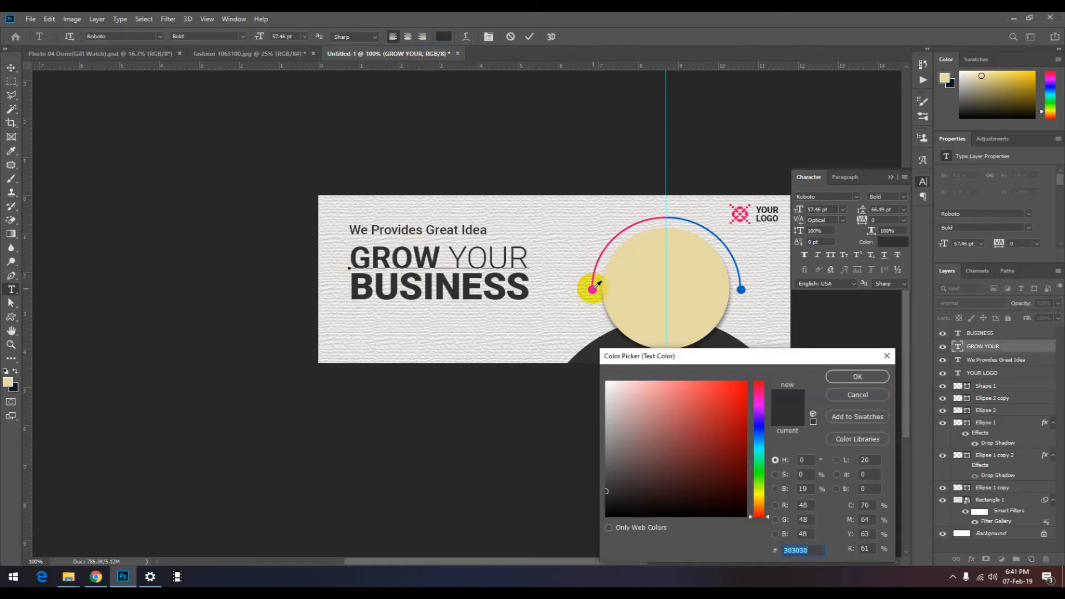
pyautogui.click(593, 288)
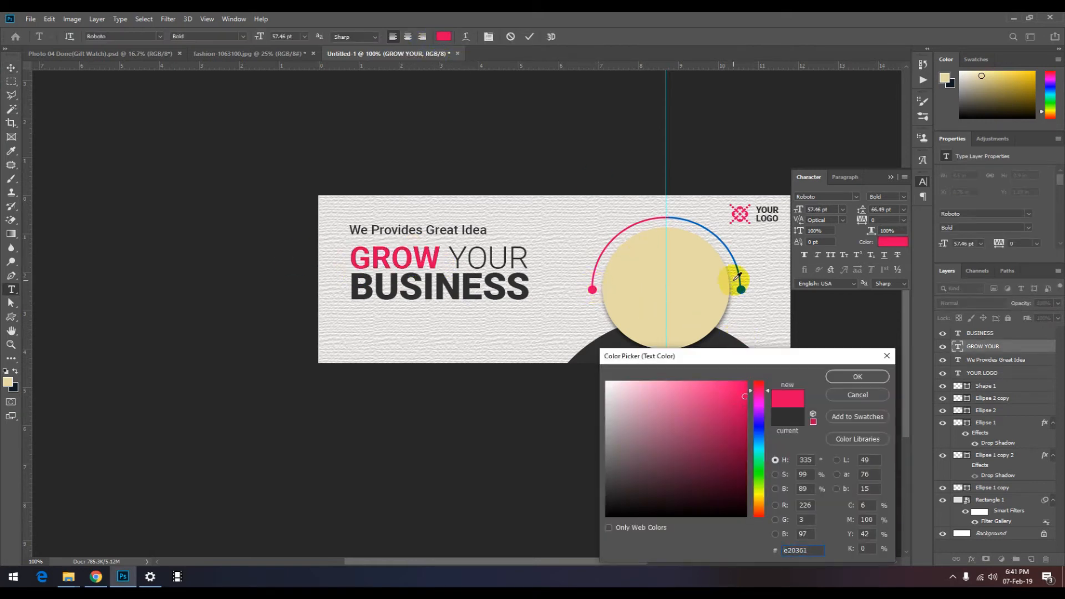
pyautogui.click(742, 288)
pyautogui.click(858, 377)
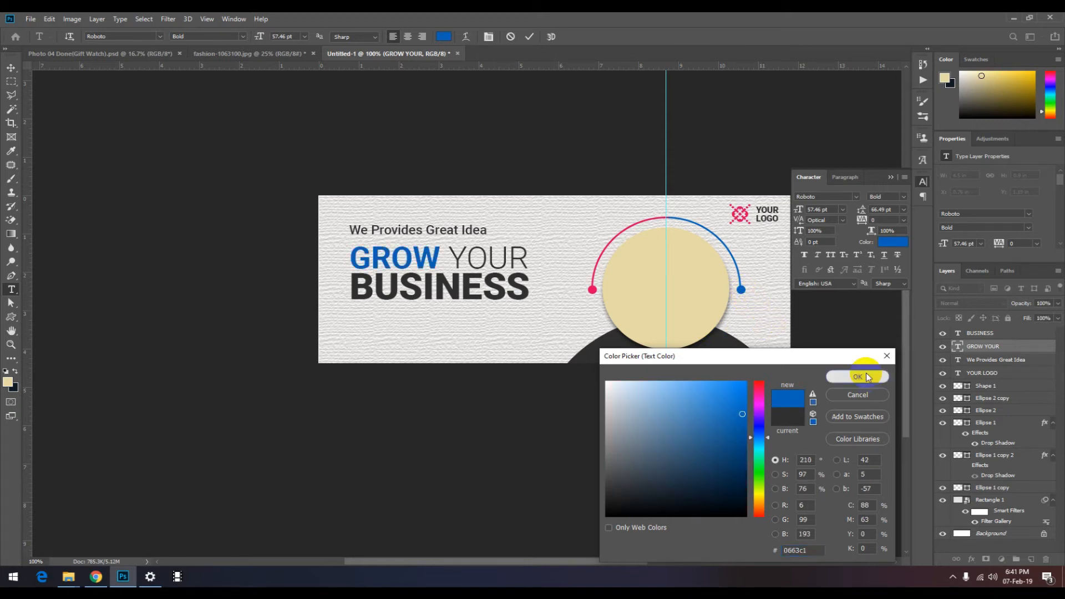
# Step: Recolour the BUSINESS line with the pink (e20361) sampled from the half-ring's pink dot
pyautogui.click(11, 67)
pyautogui.click(410, 289)
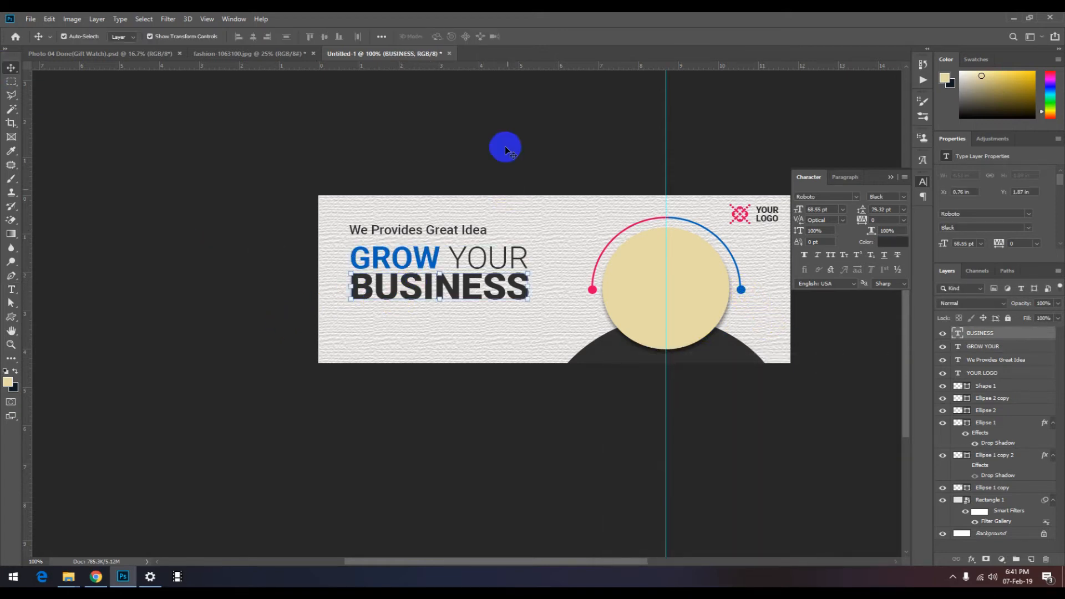
pyautogui.click(894, 242)
pyautogui.click(593, 289)
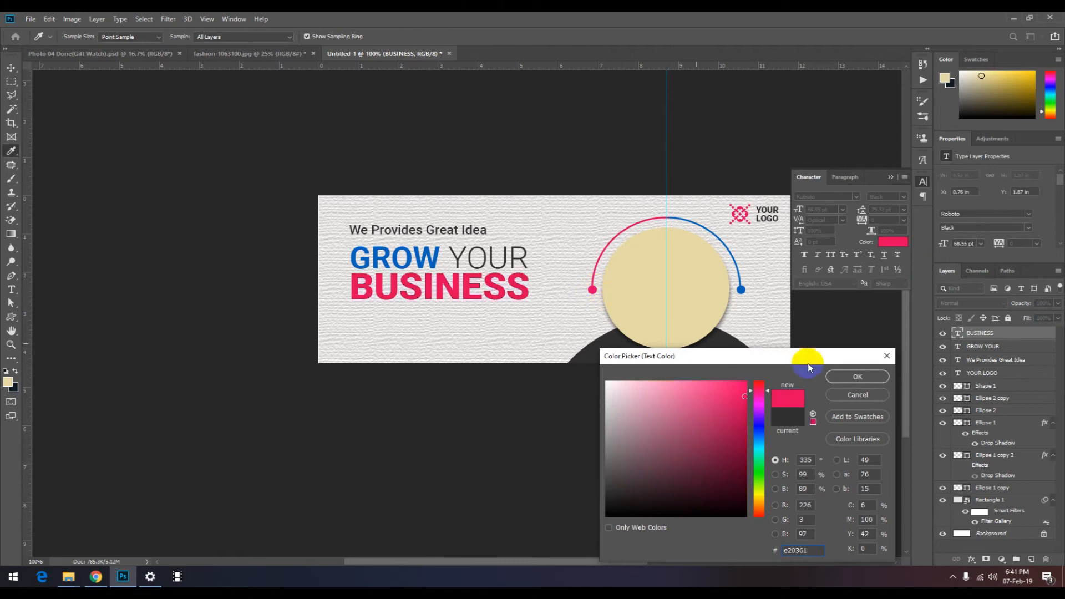
pyautogui.click(858, 377)
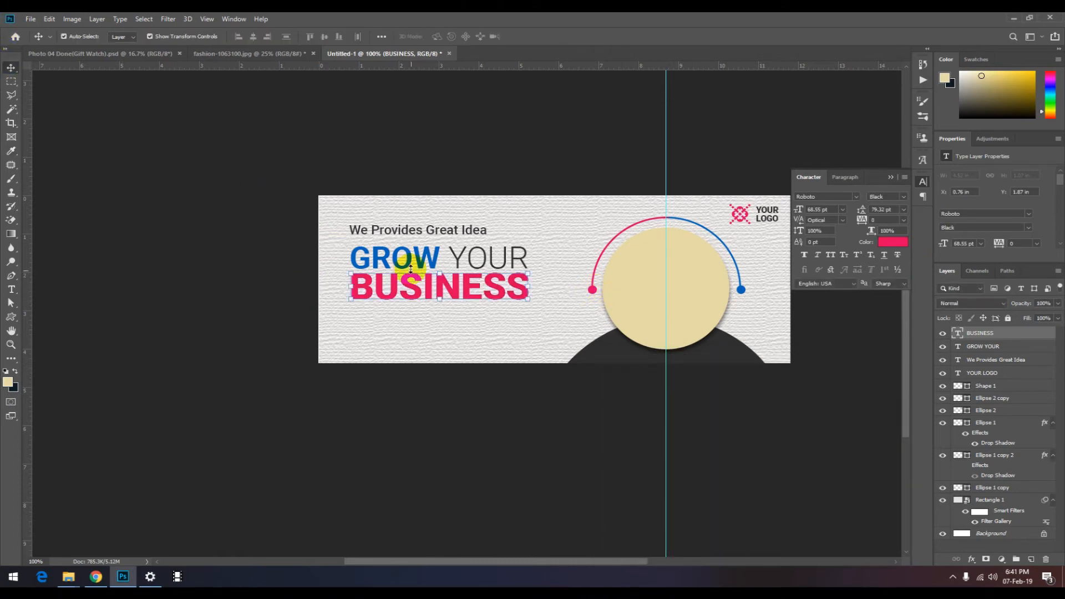
# Step: Select the three headline lines, undo their vertical-centre alignment and align their horizontal centres instead
pyautogui.scroll(1, 411, 268)
pyautogui.click(404, 245)
pyautogui.keyDown('shift'); pyautogui.click(401, 195); pyautogui.keyUp('shift')
pyautogui.keyDown('shift'); pyautogui.click(392, 294); pyautogui.keyUp('shift')
pyautogui.click(325, 39)
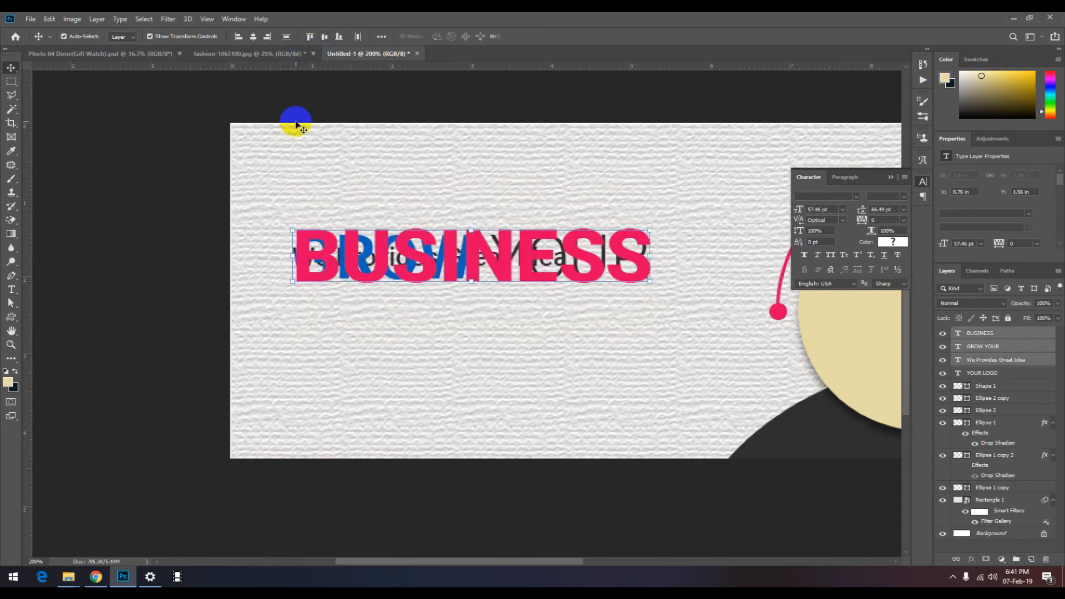
pyautogui.hotkey('ctrl', 'z')
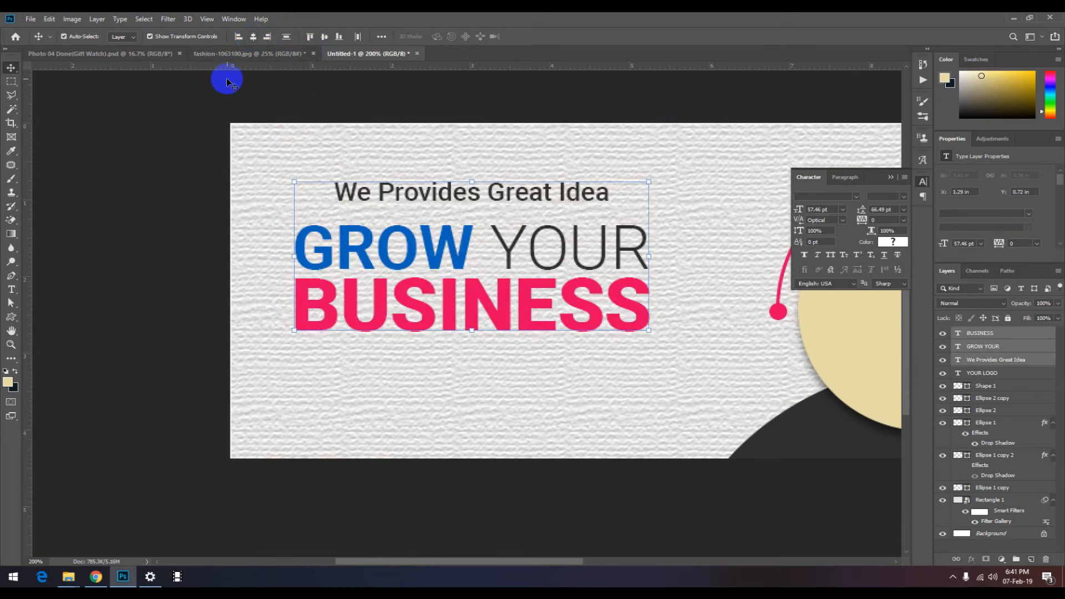
# Step: Align the three selected headline lines to their left edges and distribute them with even vertical spacing
pyautogui.click(237, 37)
pyautogui.click(286, 36)
pyautogui.click(133, 244)
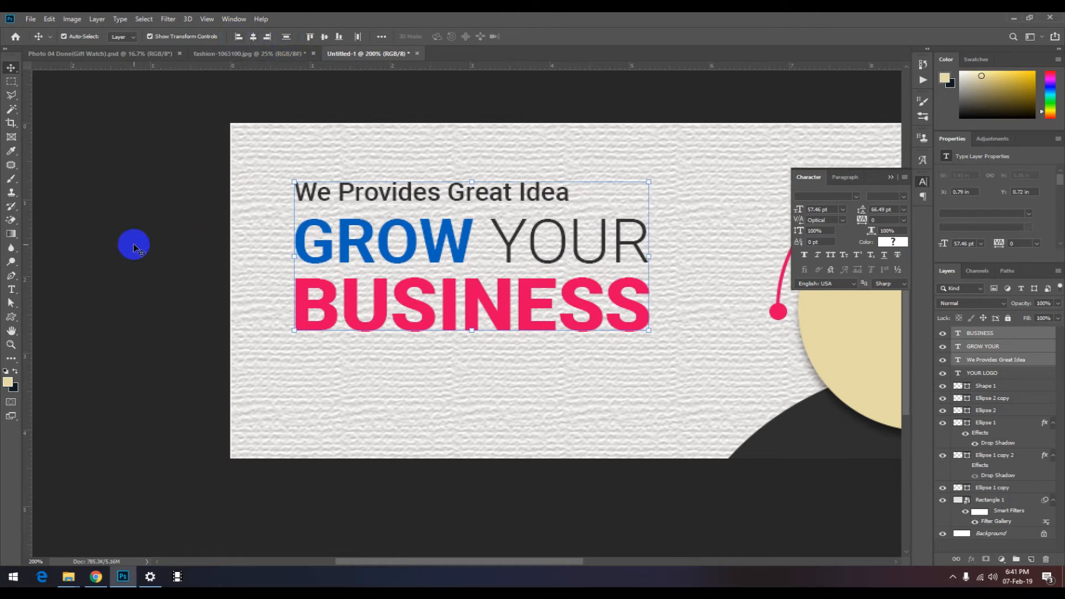
# Step: Nudge the GROW YOUR line slightly down towards the BUSINESS line and deselect it
pyautogui.hotkey('ctrl', '-')
pyautogui.click(487, 309)
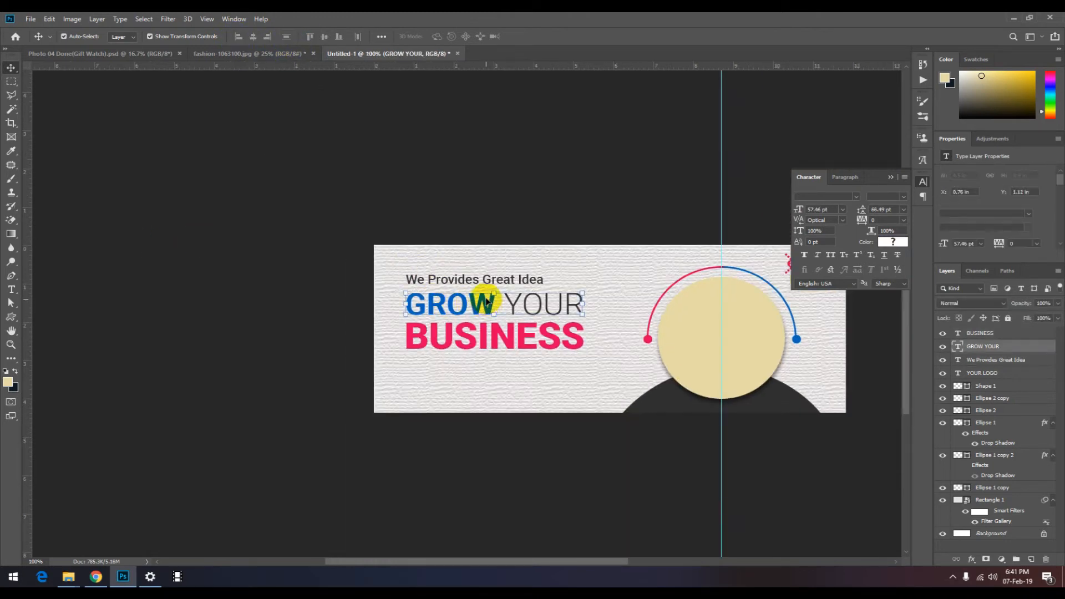
pyautogui.click(291, 239)
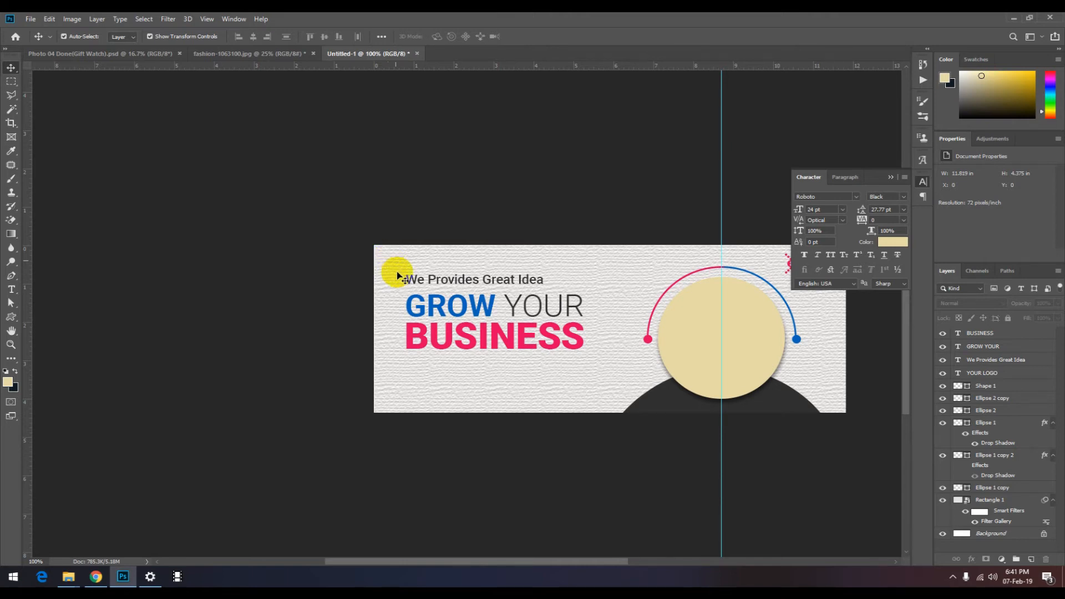
# Step: Reduce the We Provides Great Idea line to 20.44 pt and place it just above GROW YOUR, flush with its start
pyautogui.click(440, 280)
pyautogui.click(844, 209)
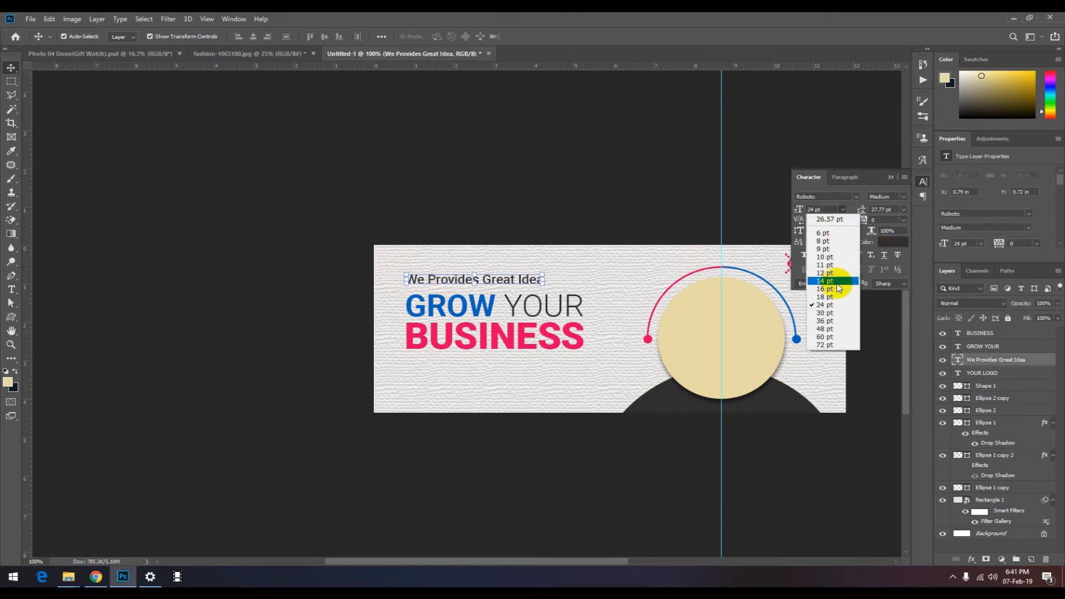
pyautogui.click(832, 293)
pyautogui.moveTo(508, 283)
pyautogui.mouseDown()
pyautogui.moveTo(526, 289)
pyautogui.moveTo(501, 285)
pyautogui.mouseUp()
pyautogui.click(286, 314)
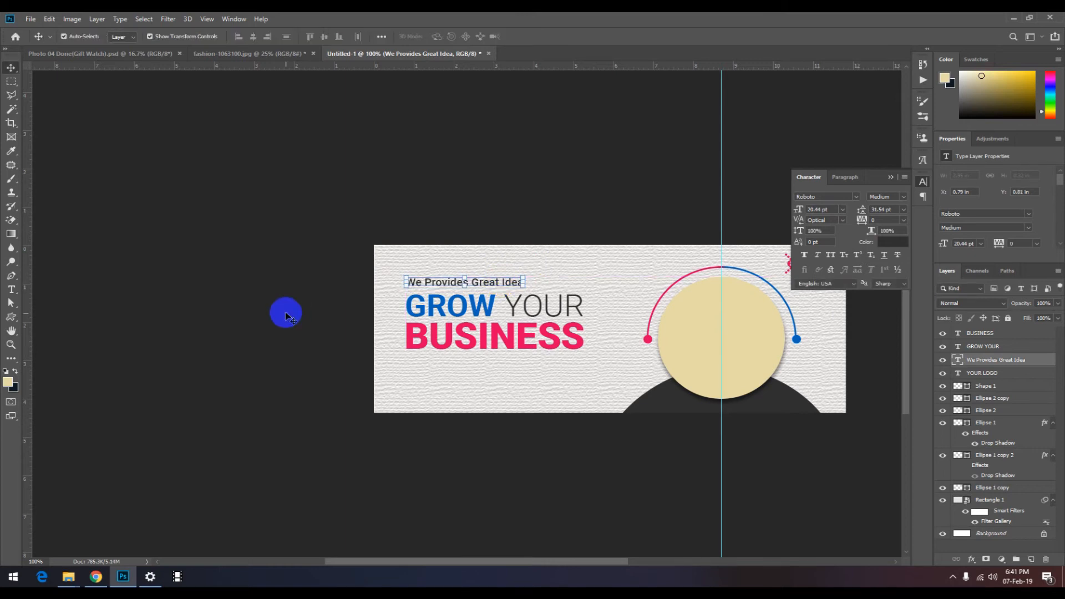
pyautogui.click(310, 412)
# Step: Duplicate the We Provides Great Idea line below BUSINESS and change the copy's text to Have an Idea or Project
pyautogui.moveTo(461, 284); pyautogui.dragTo(512, 362)
pyautogui.press('t')
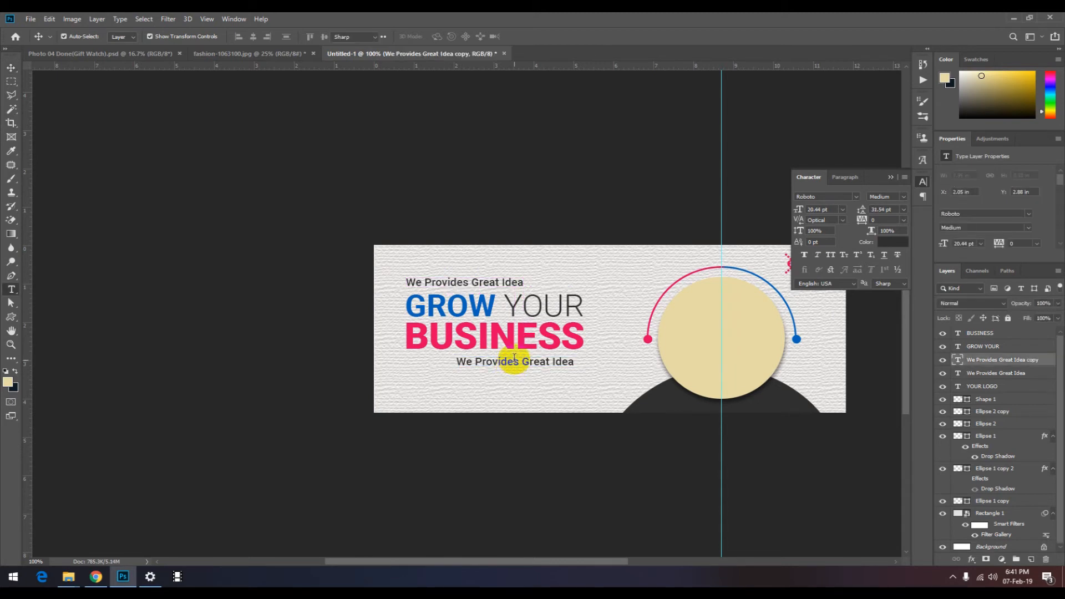
pyautogui.tripleClick(514, 360)
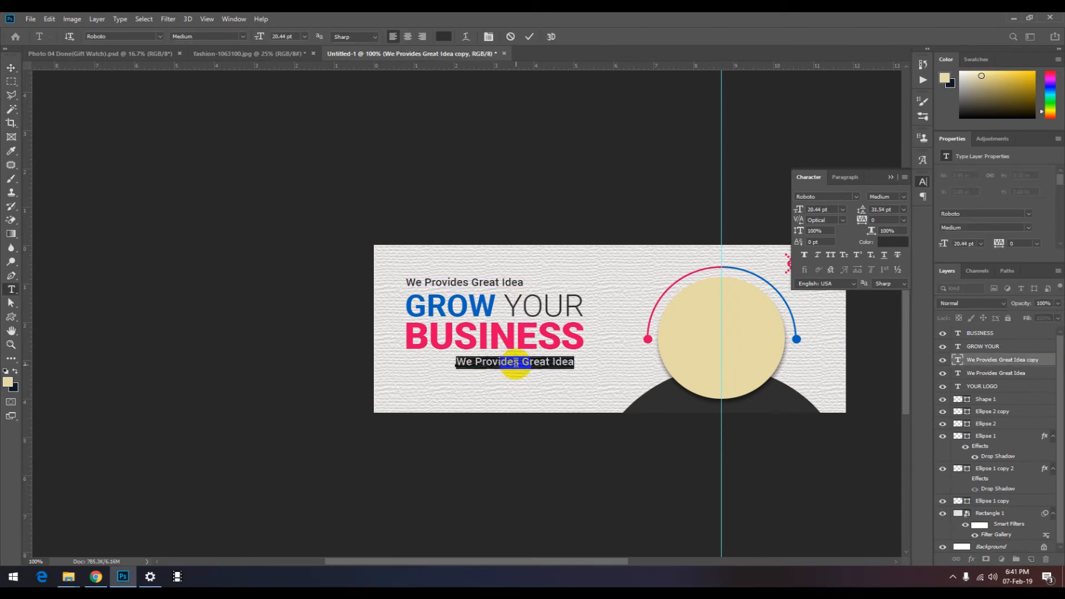
pyautogui.press('BackSpace')
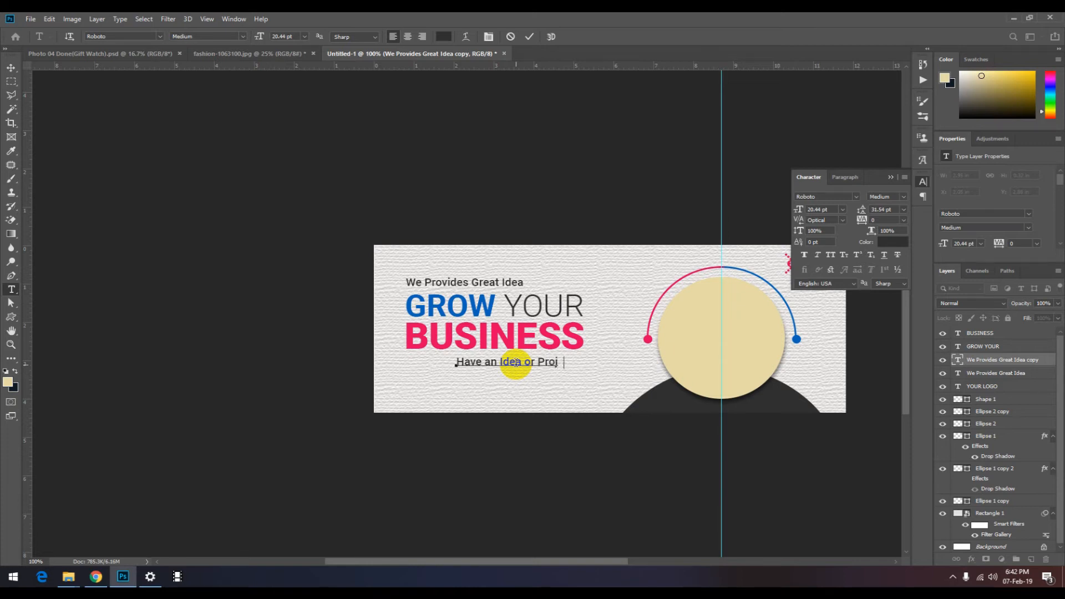
# Step: Set the font style of the words Project and Idea in the new tagline to Bold and finish the text edit
pyautogui.moveTo(517, 363); pyautogui.dragTo(540, 360)
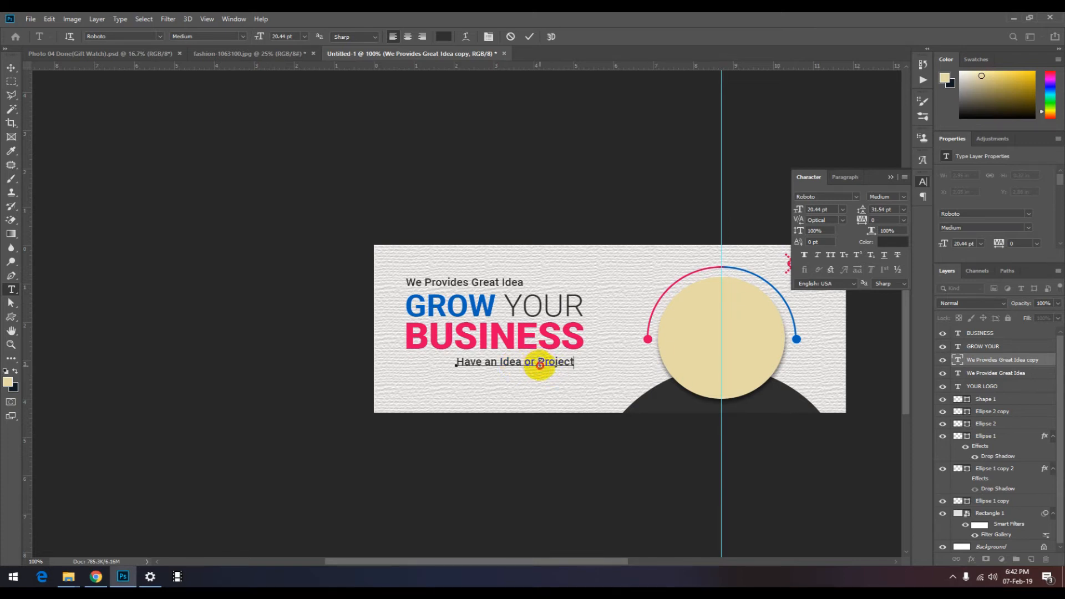
pyautogui.click(904, 196)
pyautogui.click(884, 280)
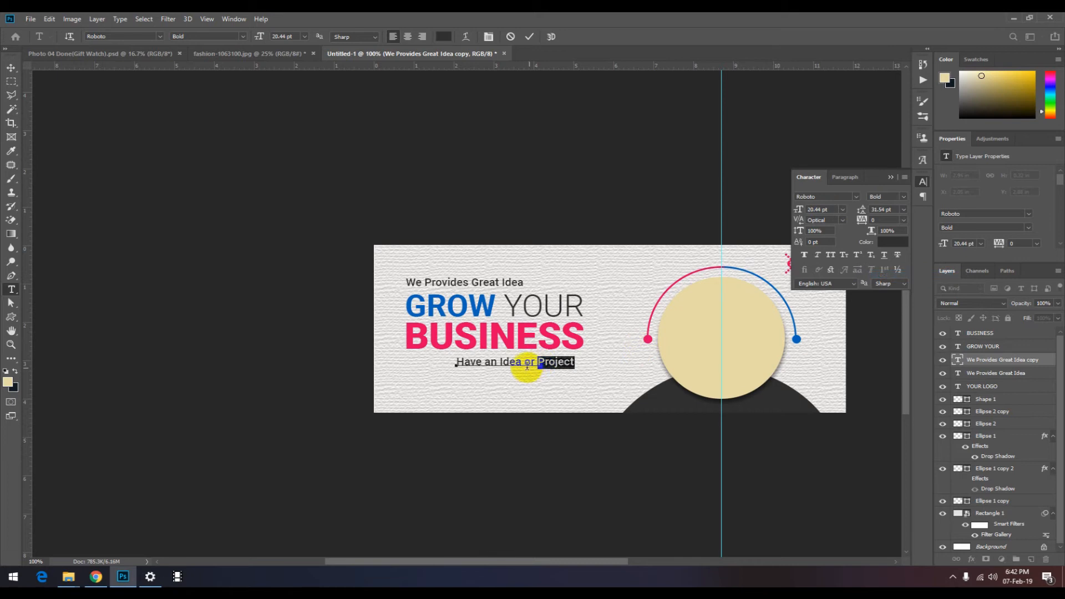
pyautogui.moveTo(521, 363); pyautogui.dragTo(500, 363)
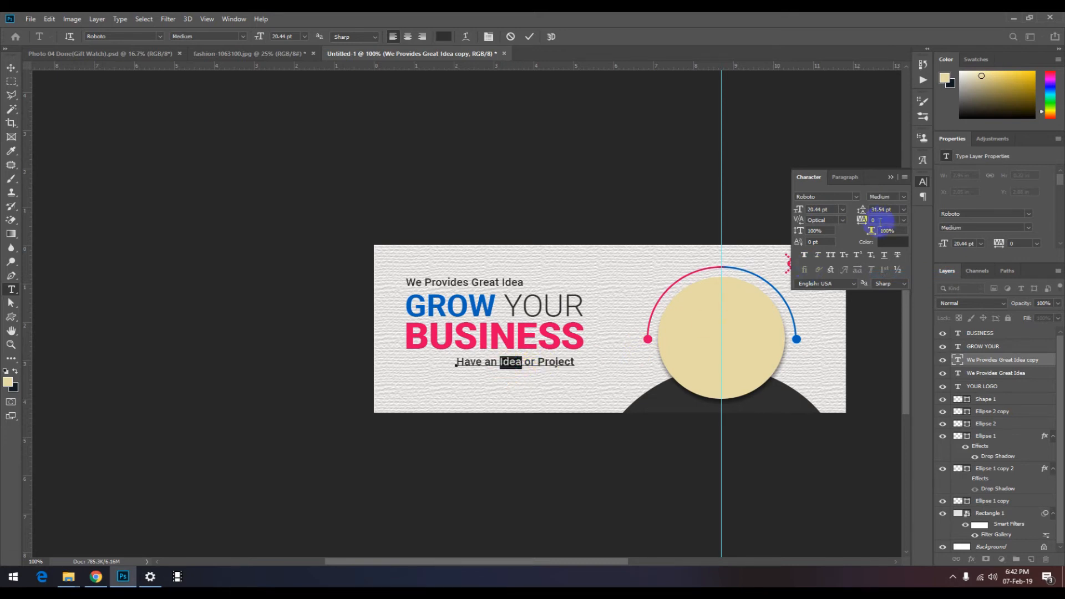
pyautogui.click(904, 197)
pyautogui.click(885, 277)
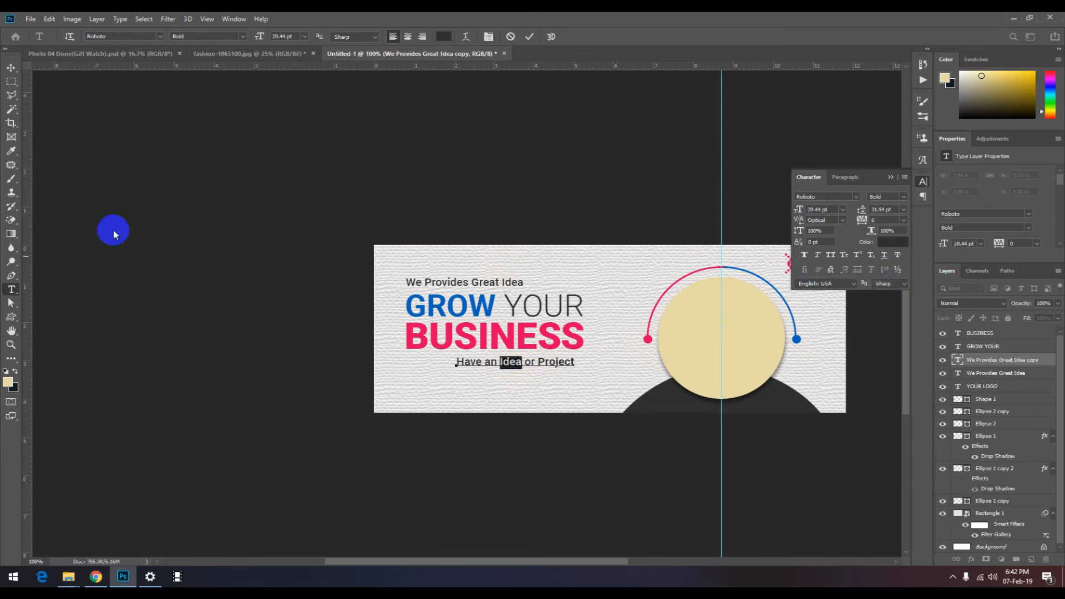
pyautogui.click(13, 67)
pyautogui.click(135, 152)
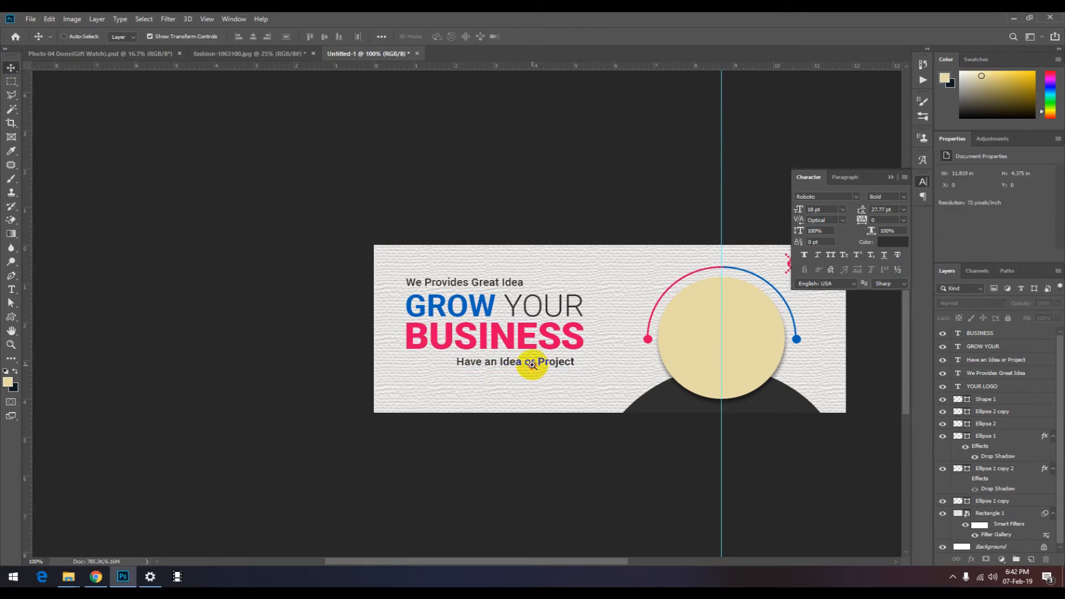
# Step: Set the words Have an in the lower tagline to Regular and give the word or a lighter font style
pyautogui.scroll(1, 530, 362)
pyautogui.click(489, 360)
pyautogui.press('t')
pyautogui.moveTo(462, 364); pyautogui.dragTo(288, 364)
pyautogui.click(900, 197)
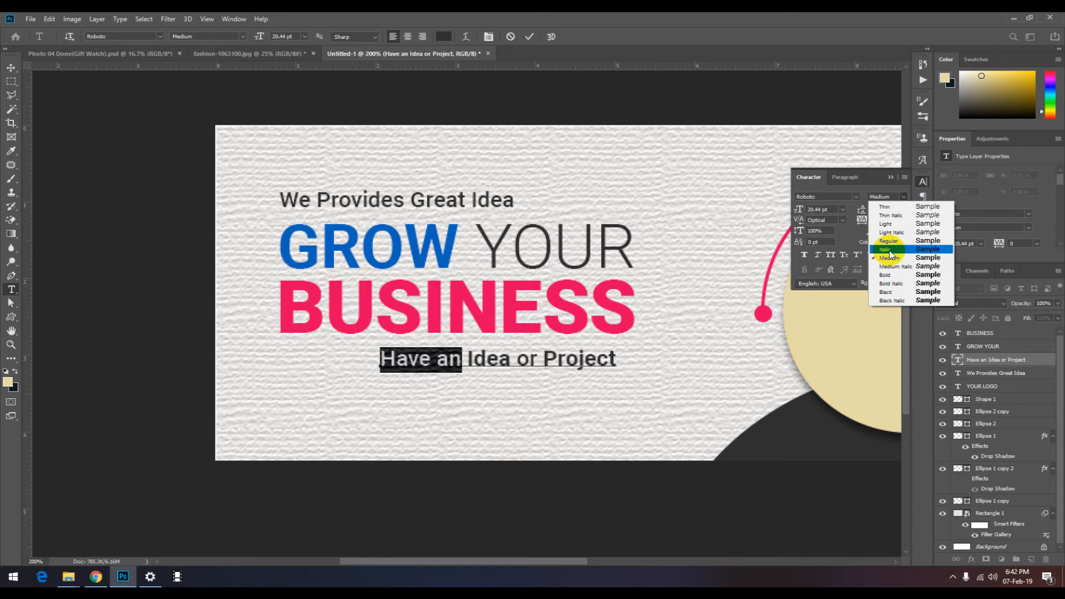
pyautogui.click(889, 242)
pyautogui.doubleClick(532, 360)
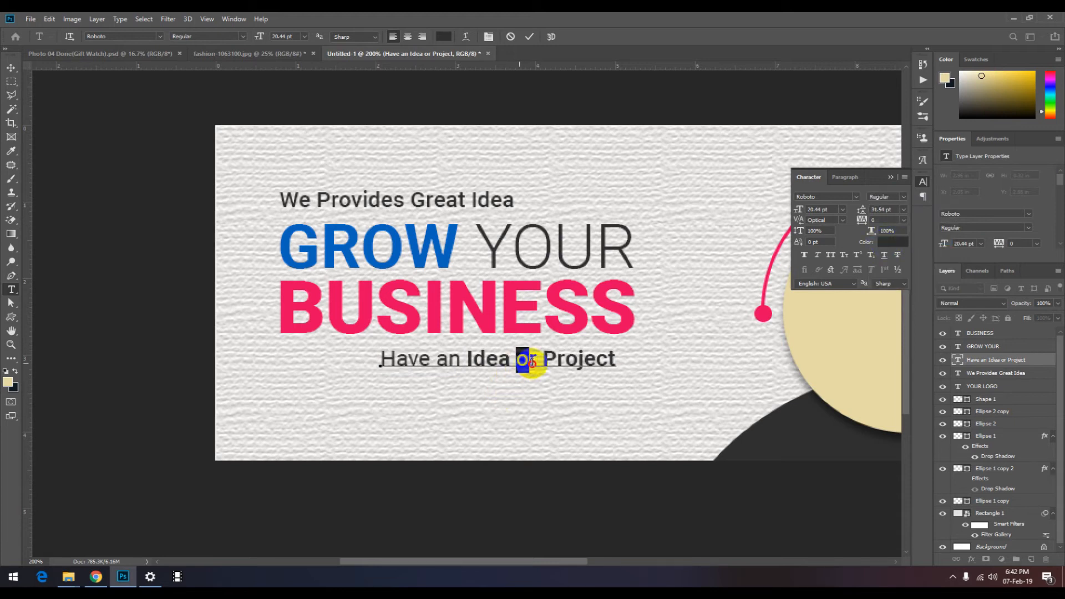
pyautogui.click(888, 197)
pyautogui.click(889, 233)
pyautogui.click(547, 361)
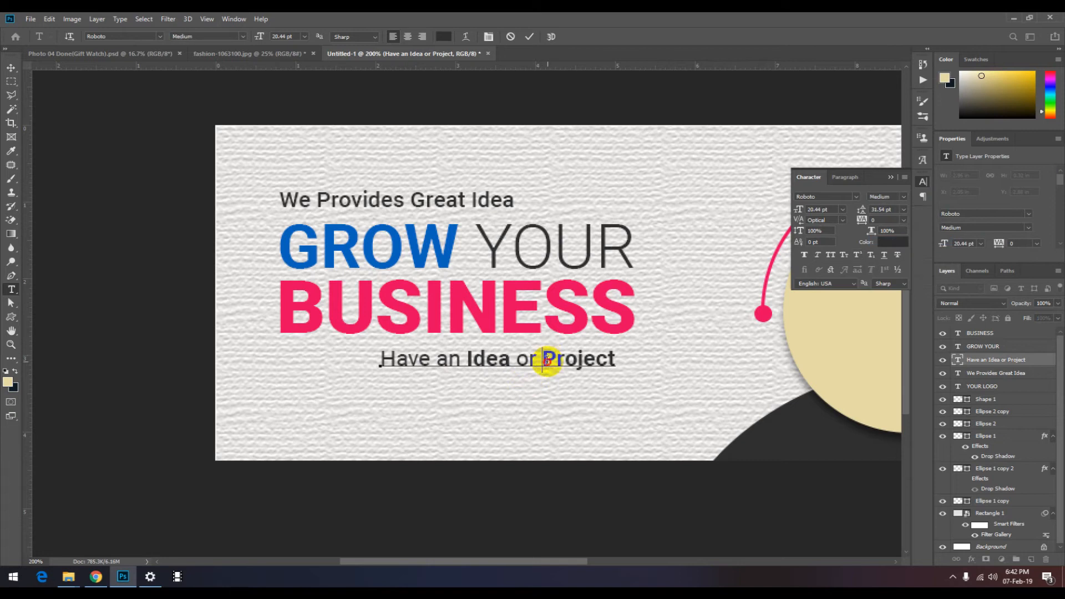
# Step: Set the font style of the words Project and Idea to Black and commit the tagline text
pyautogui.doubleClick(549, 361)
pyautogui.click(904, 197)
pyautogui.click(888, 293)
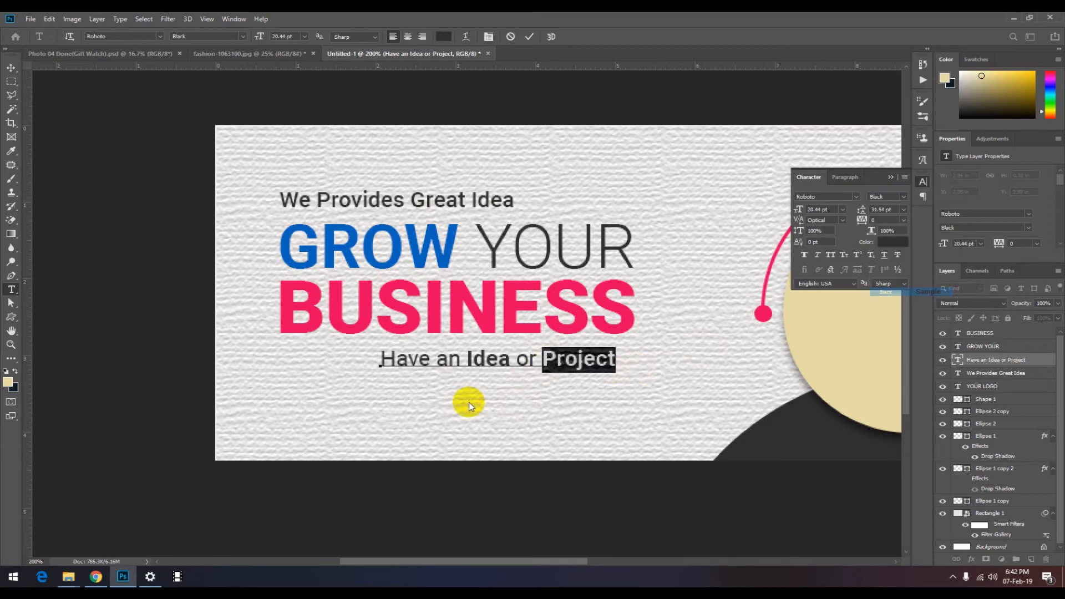
pyautogui.moveTo(472, 360); pyautogui.dragTo(511, 361)
pyautogui.click(888, 197)
pyautogui.click(887, 292)
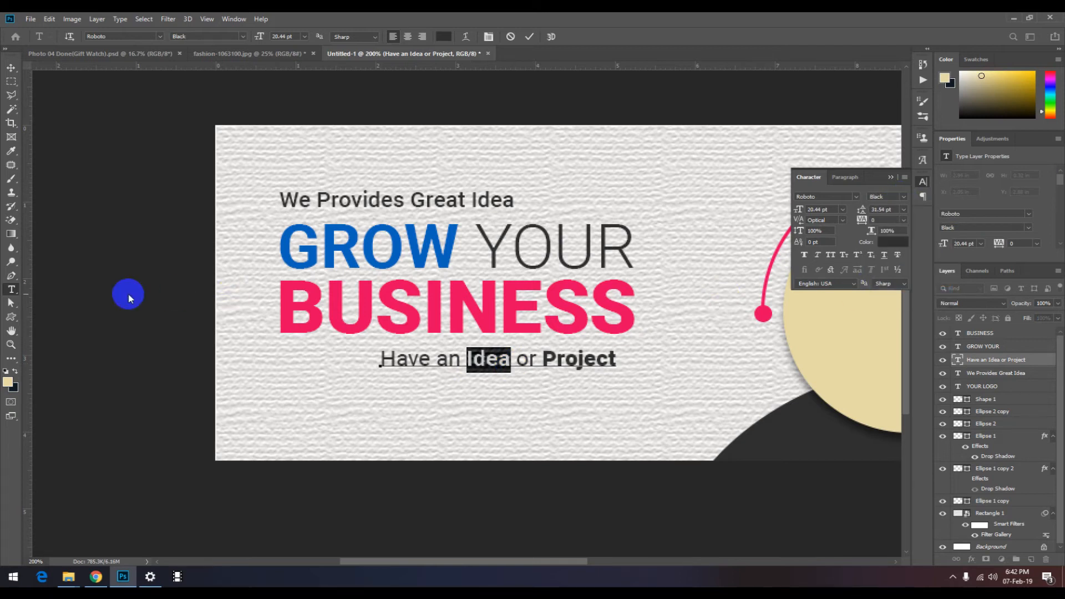
pyautogui.click(11, 67)
pyautogui.click(101, 212)
# Step: Nudge the We Provides Great Idea line slightly down and the Have an Idea or Project line slightly up, closer to the headline
pyautogui.hotkey('ctrl', '-')
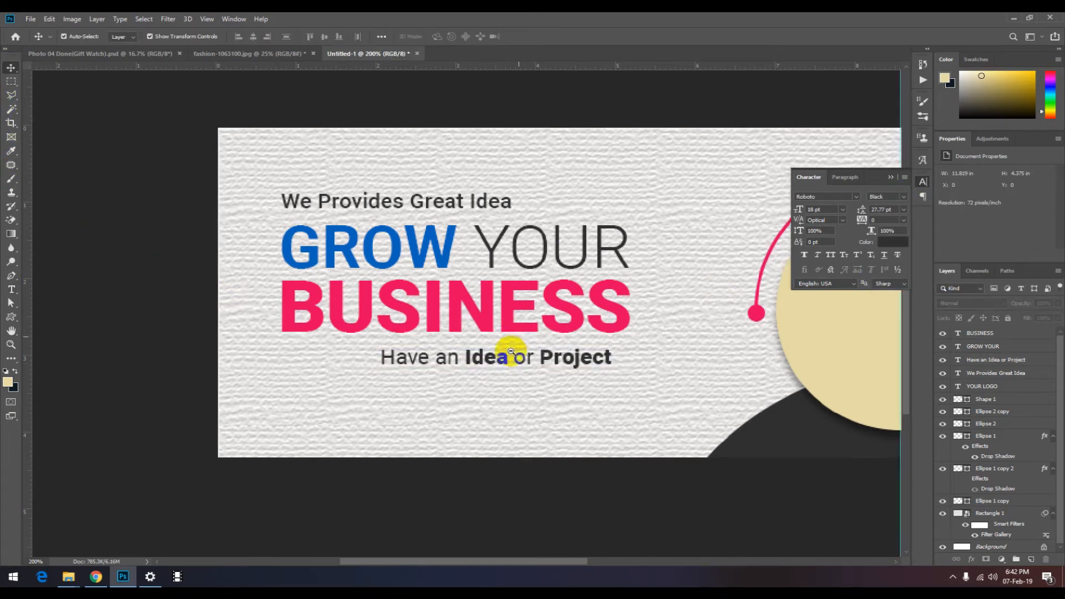
pyautogui.click(494, 326)
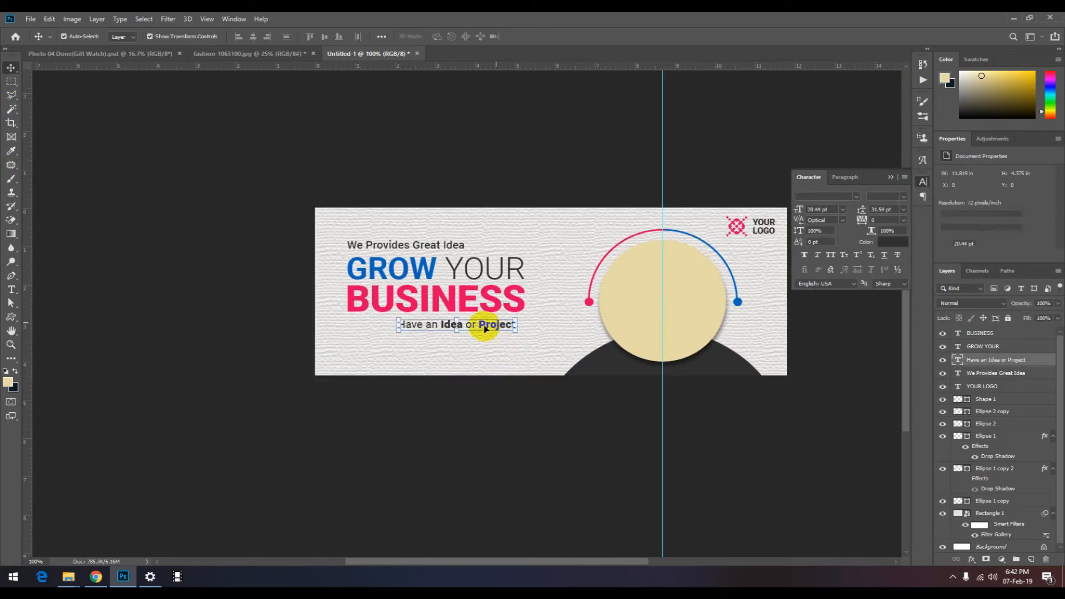
pyautogui.keyDown('shift'); pyautogui.click(455, 300); pyautogui.keyUp('shift')
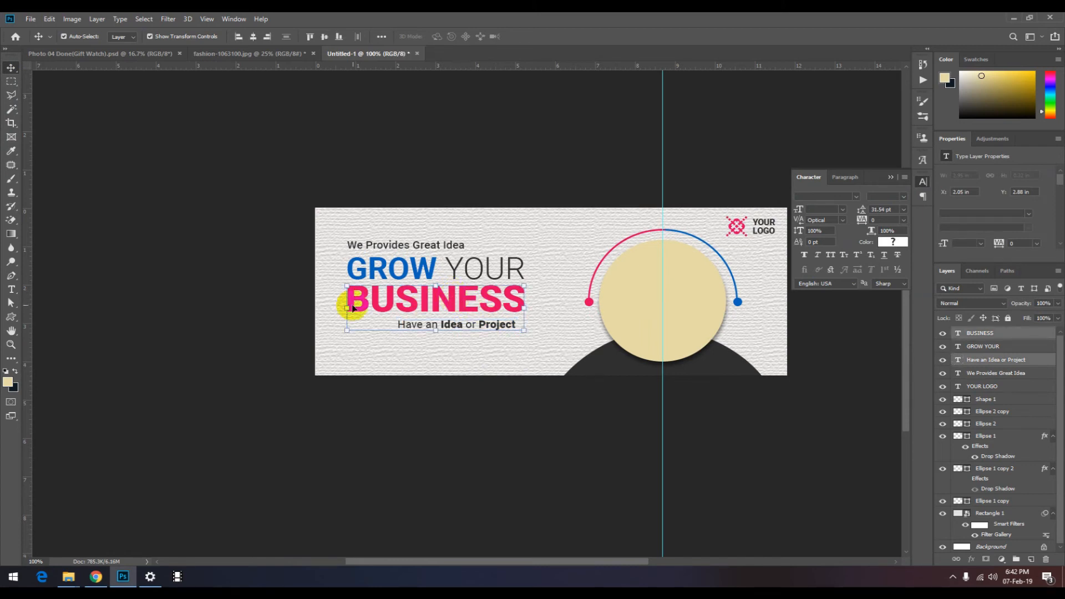
pyautogui.click(305, 257)
pyautogui.moveTo(404, 246); pyautogui.dragTo(404, 246)
pyautogui.moveTo(453, 328); pyautogui.dragTo(454, 326)
pyautogui.click(291, 338)
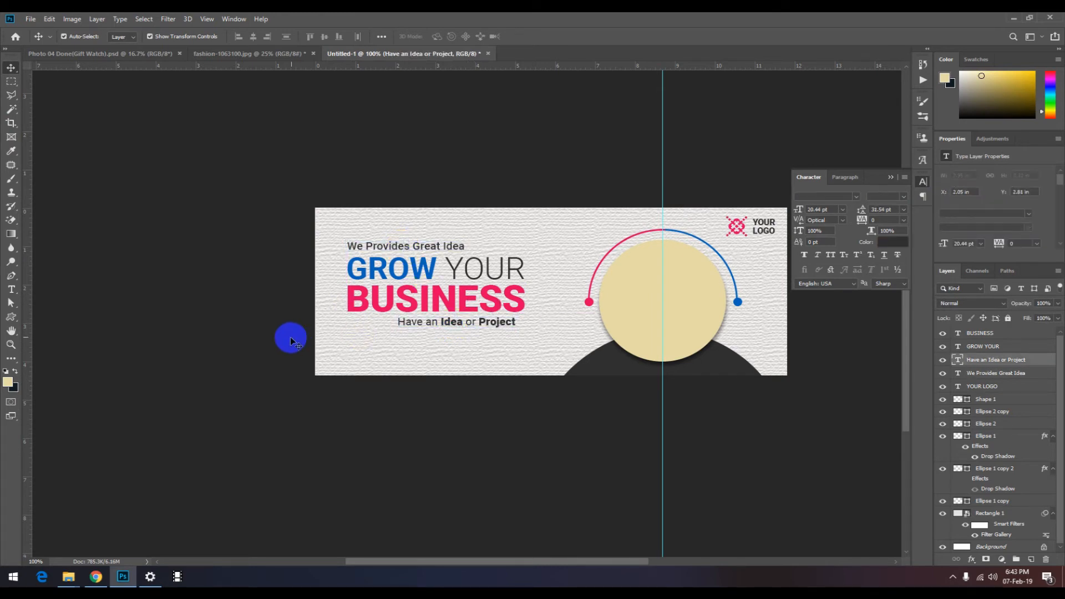
pyautogui.click(468, 310)
pyautogui.click(507, 322)
pyautogui.click(496, 395)
pyautogui.click(499, 323)
pyautogui.click(513, 405)
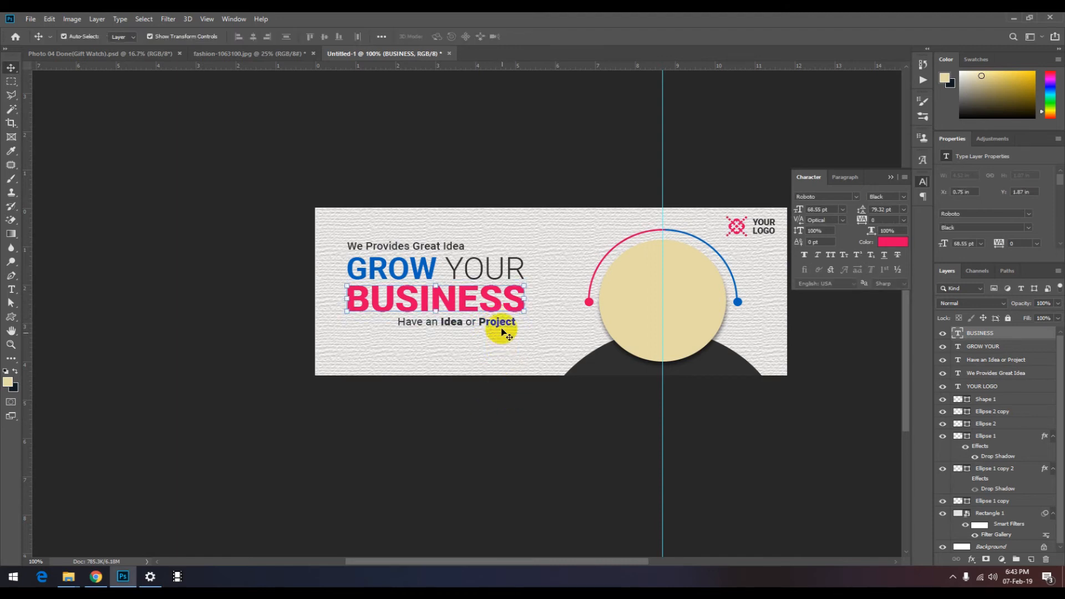
# Step: Try to distribute the two small taglines with GROW YOUR vertically, and to left-align the two taglines
pyautogui.click(495, 326)
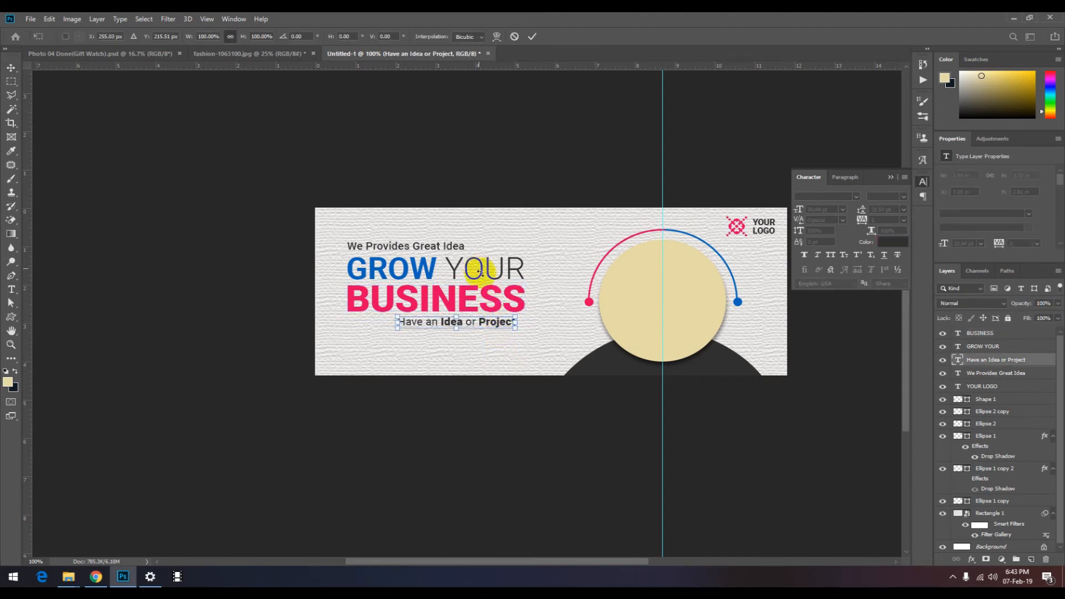
pyautogui.click(532, 36)
pyautogui.keyDown('shift'); pyautogui.click(440, 249); pyautogui.keyUp('shift')
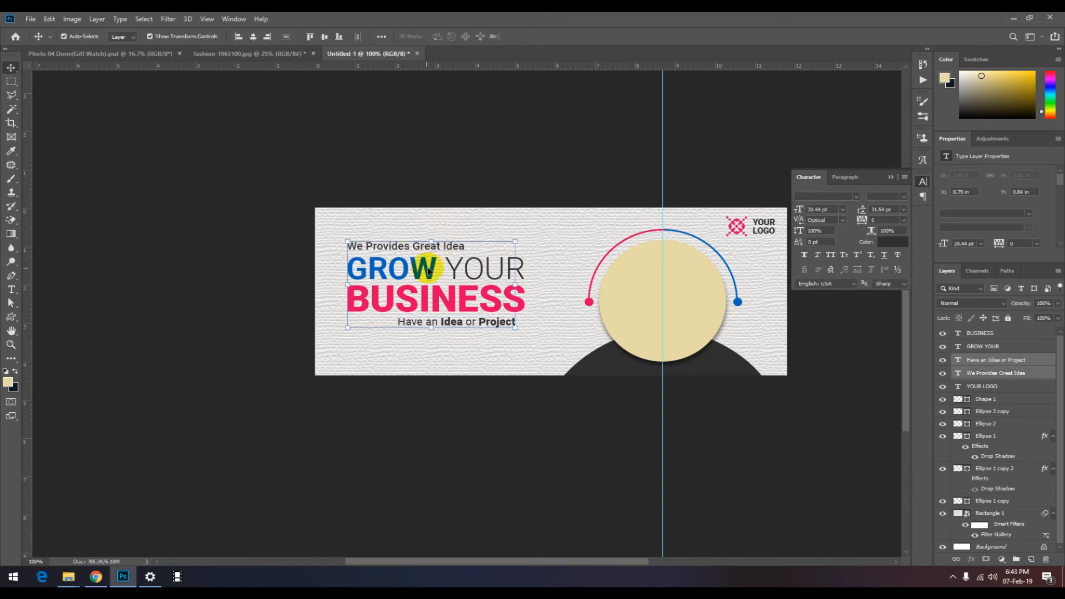
pyautogui.keyDown('shift'); pyautogui.click(429, 270); pyautogui.keyUp('shift')
pyautogui.click(284, 38)
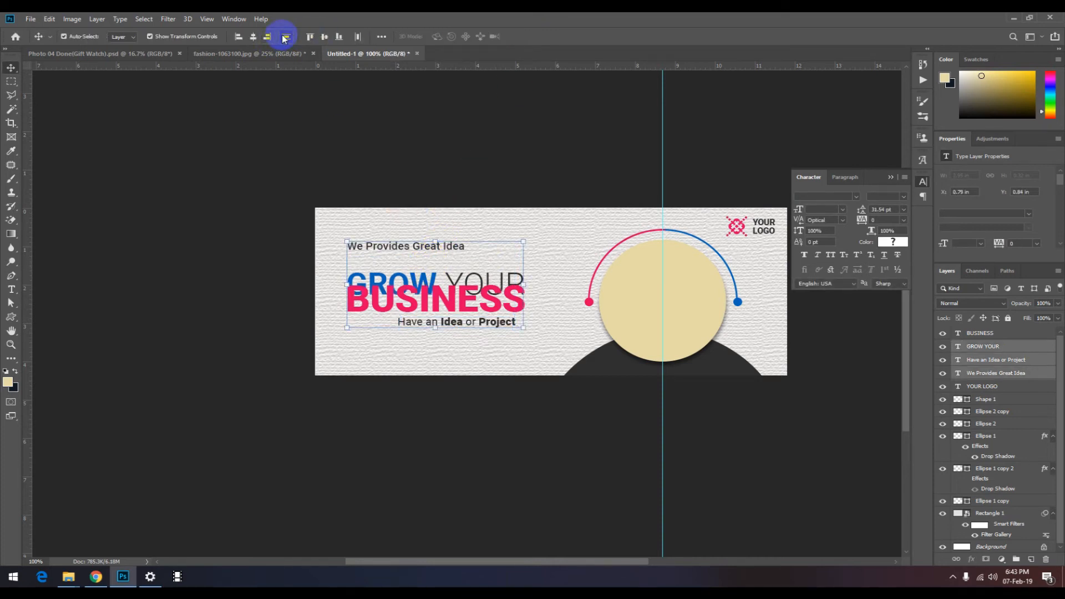
pyautogui.hotkey('ctrl', 'z')
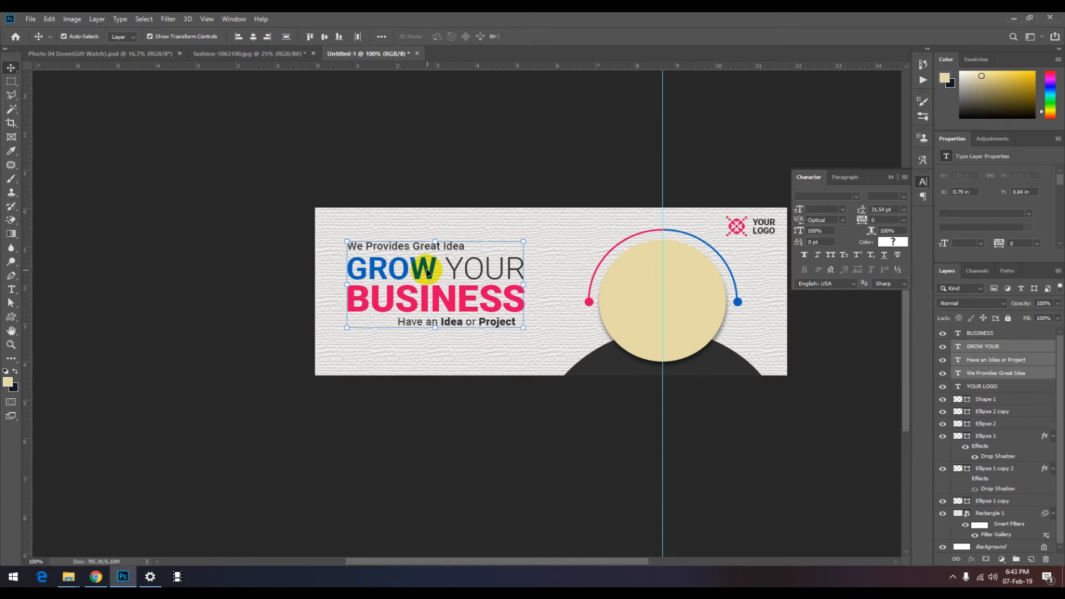
pyautogui.keyDown('shift'); pyautogui.click(431, 270); pyautogui.keyUp('shift')
pyautogui.click(240, 37)
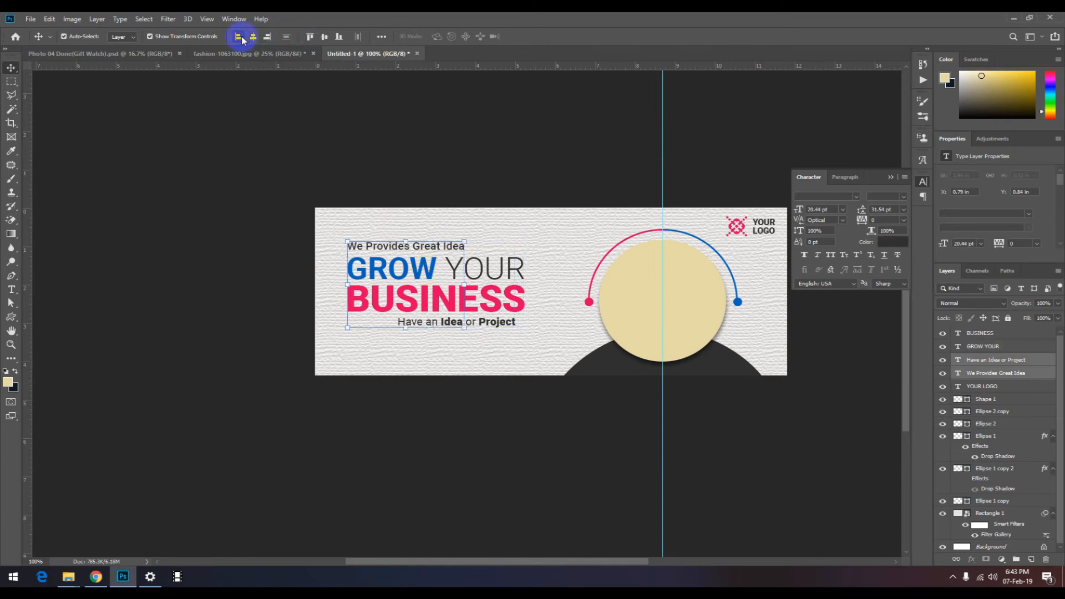
pyautogui.hotkey('ctrl', 'z')
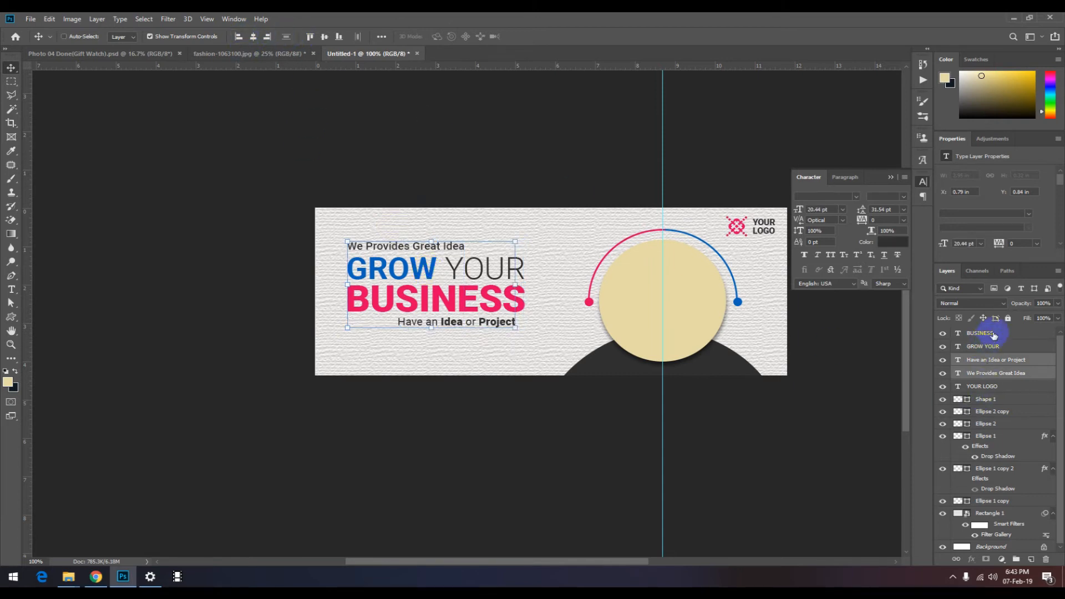
# Step: Add the BUSINESS and GROW YOUR layers to the selected taglines and distribute all four lines vertically
pyautogui.keyDown('ctrl'); pyautogui.click(993, 334); pyautogui.keyUp('ctrl')
pyautogui.keyDown('ctrl'); pyautogui.click(996, 347); pyautogui.keyUp('ctrl')
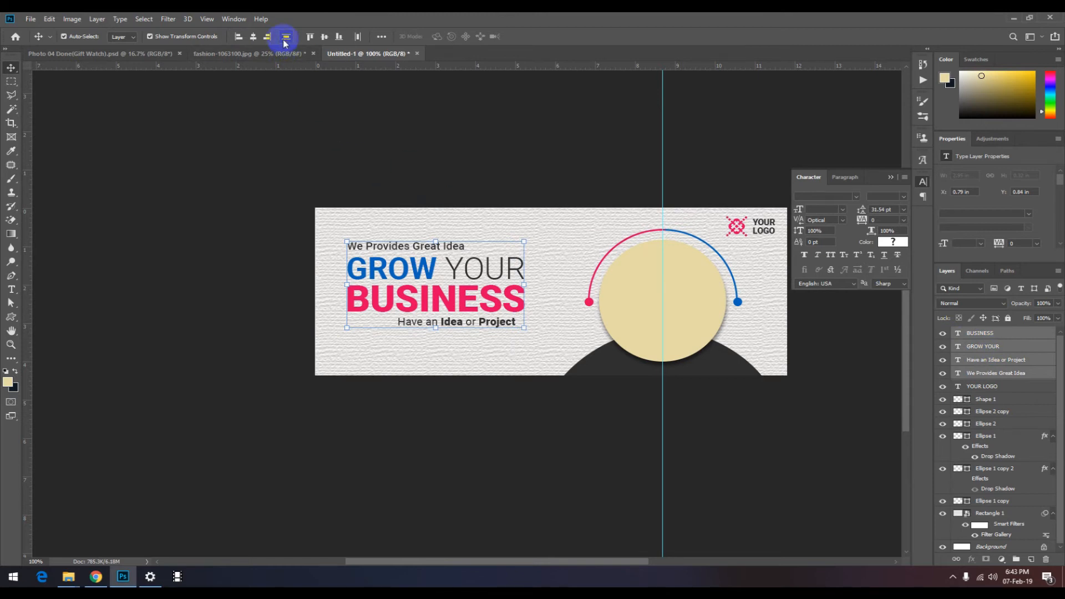
pyautogui.click(385, 126)
# Step: Select the four headline text layers without YOUR LOGO and skew them vertically about 6 degrees so the lines slope upward to the right
pyautogui.click(981, 333)
pyautogui.keyDown('shift'); pyautogui.click(983, 387); pyautogui.keyUp('shift')
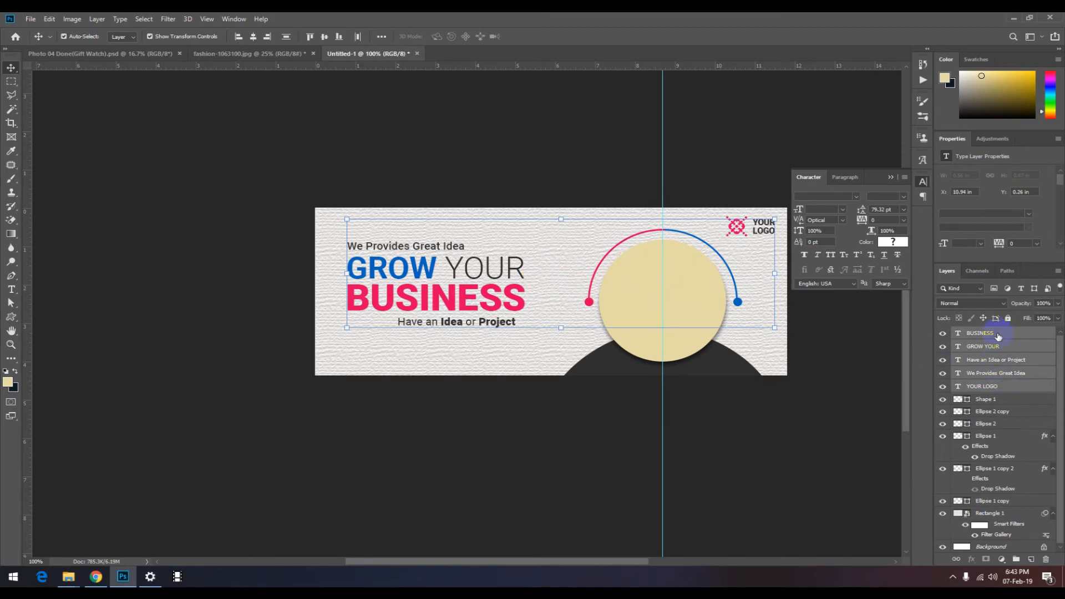
pyautogui.keyDown('ctrl'); pyautogui.click(995, 385); pyautogui.keyUp('ctrl')
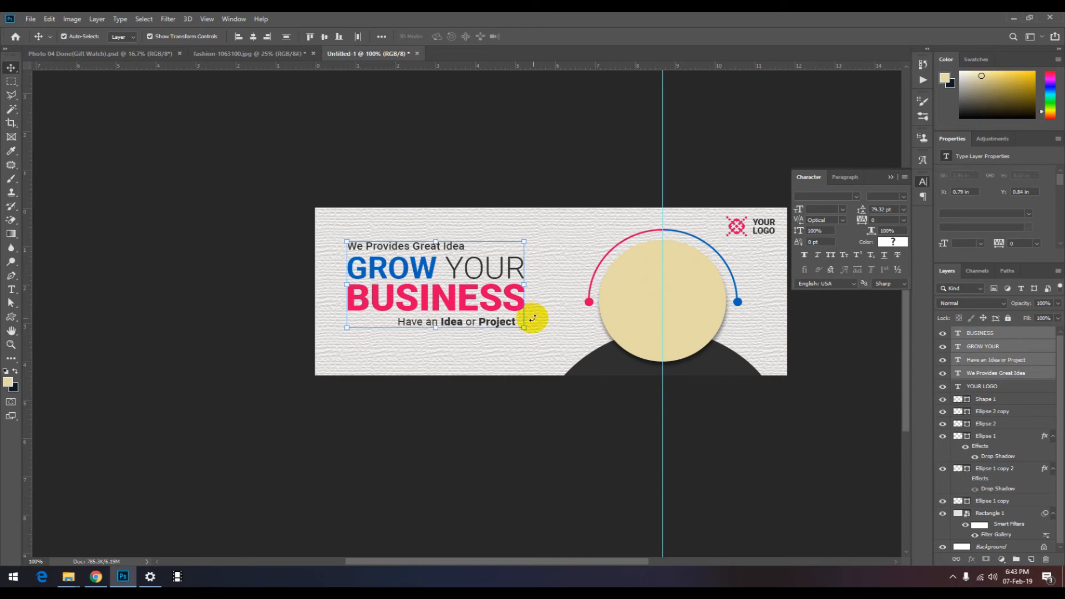
pyautogui.moveTo(531, 317); pyautogui.dragTo(530, 298)
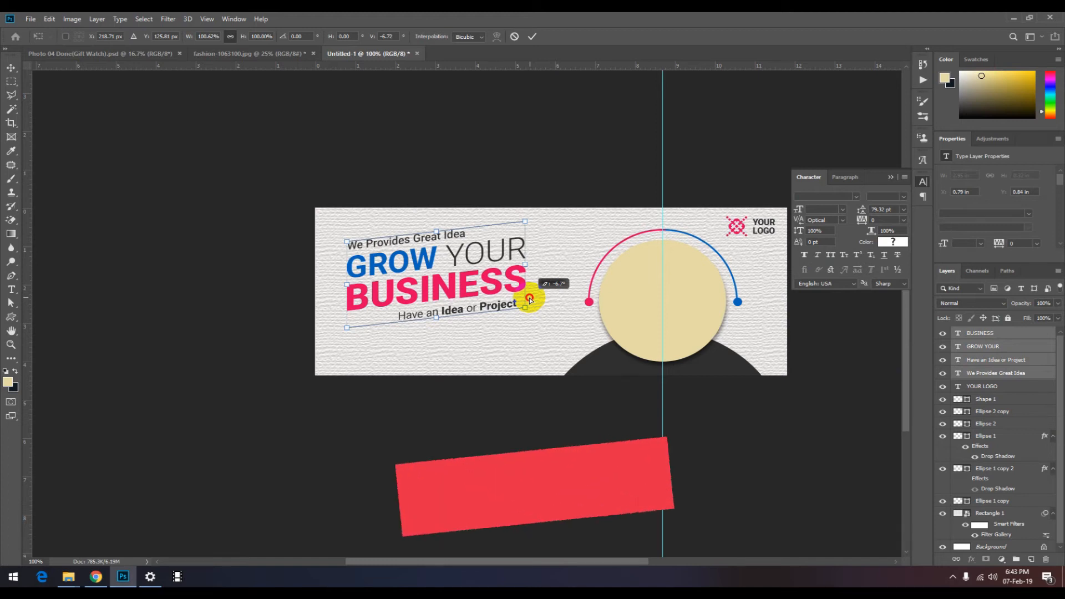
pyautogui.moveTo(530, 299); pyautogui.dragTo(528, 302)
pyautogui.click(532, 37)
pyautogui.click(306, 242)
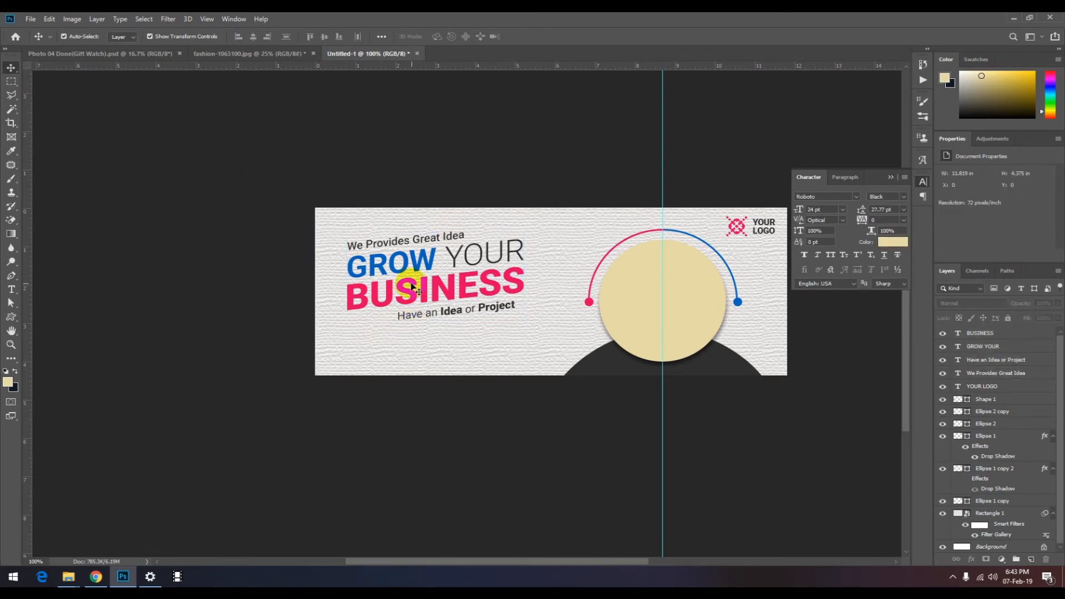
pyautogui.hotkey('ctrl', '-')
pyautogui.hotkey('ctrl', '+')
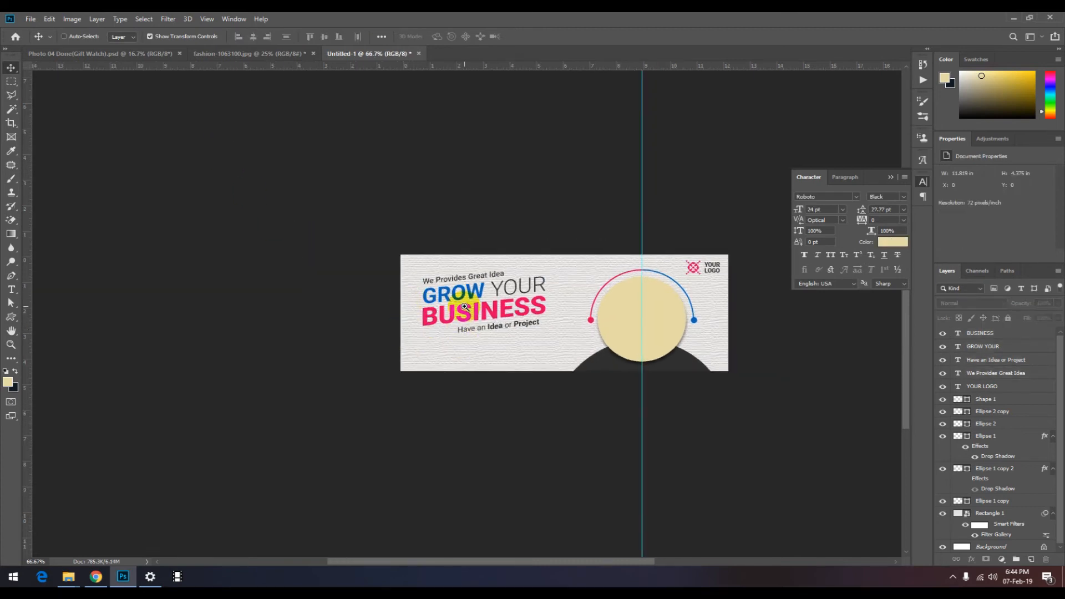
# Step: Scale the four headline text layers, without YOUR LOGO, down to about 90% and move them slightly up
pyautogui.click(382, 310)
pyautogui.click(374, 194)
pyautogui.click(344, 262)
pyautogui.keyDown('shift'); pyautogui.click(346, 292); pyautogui.keyUp('shift')
pyautogui.keyDown('shift'); pyautogui.click(356, 329); pyautogui.keyUp('shift')
pyautogui.click(361, 336)
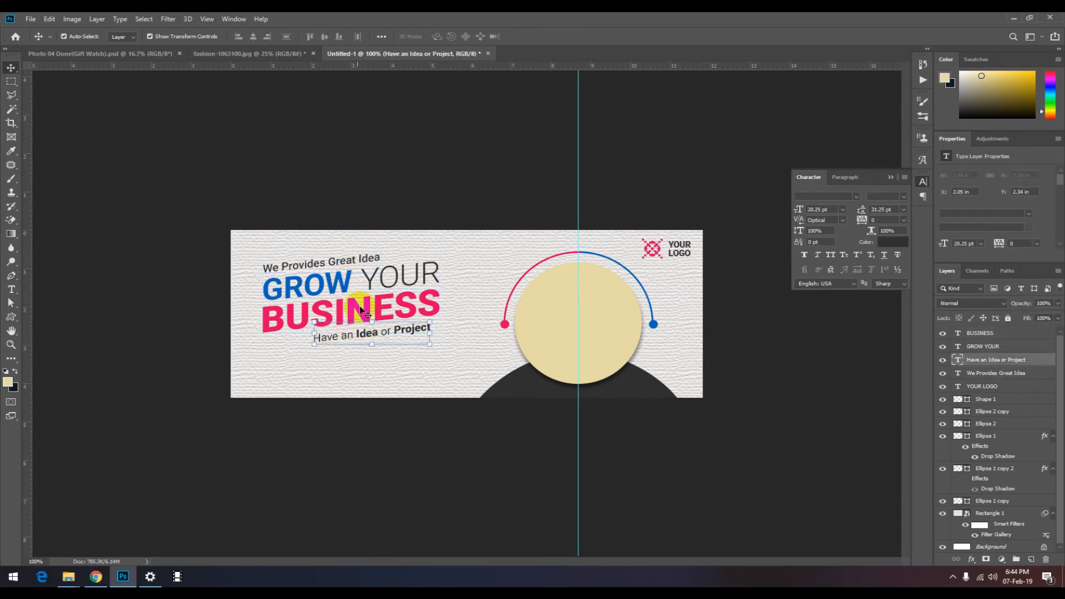
pyautogui.hotkey('alt', ']')
pyautogui.hotkey('alt', ']')
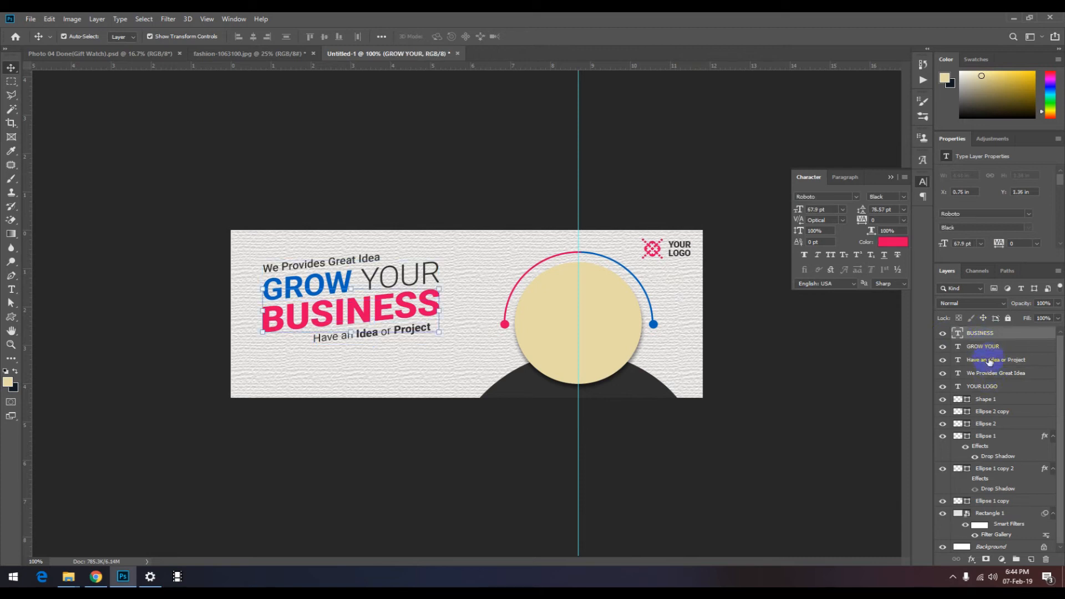
pyautogui.keyDown('shift'); pyautogui.click(991, 374); pyautogui.keyUp('shift')
pyautogui.hotkey('ctrl', 't')
pyautogui.moveTo(438, 342); pyautogui.dragTo(426, 313)
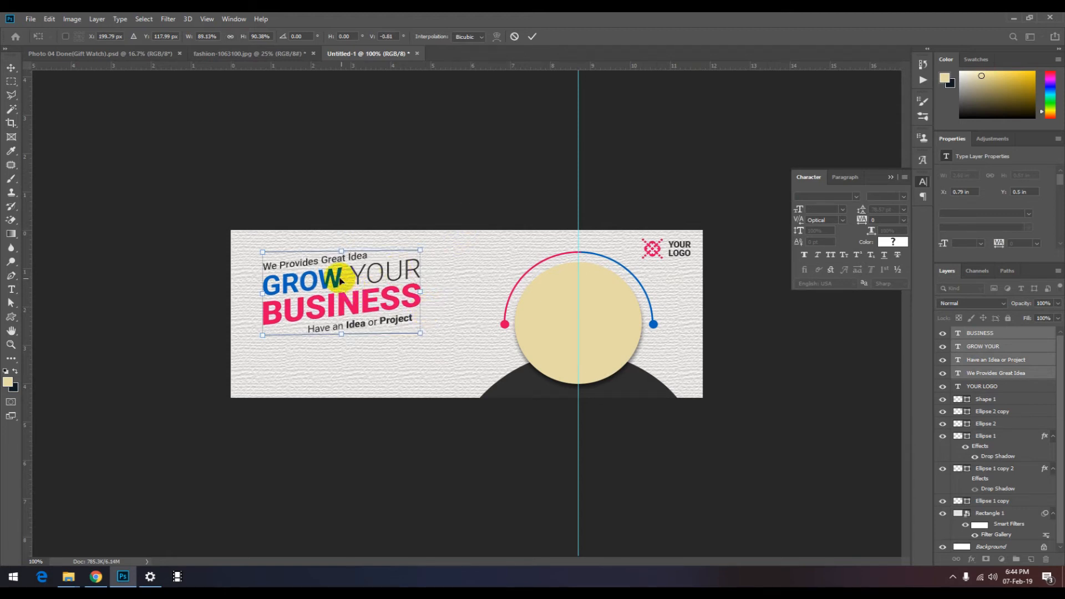
pyautogui.moveTo(337, 276); pyautogui.dragTo(339, 271)
pyautogui.click(327, 341)
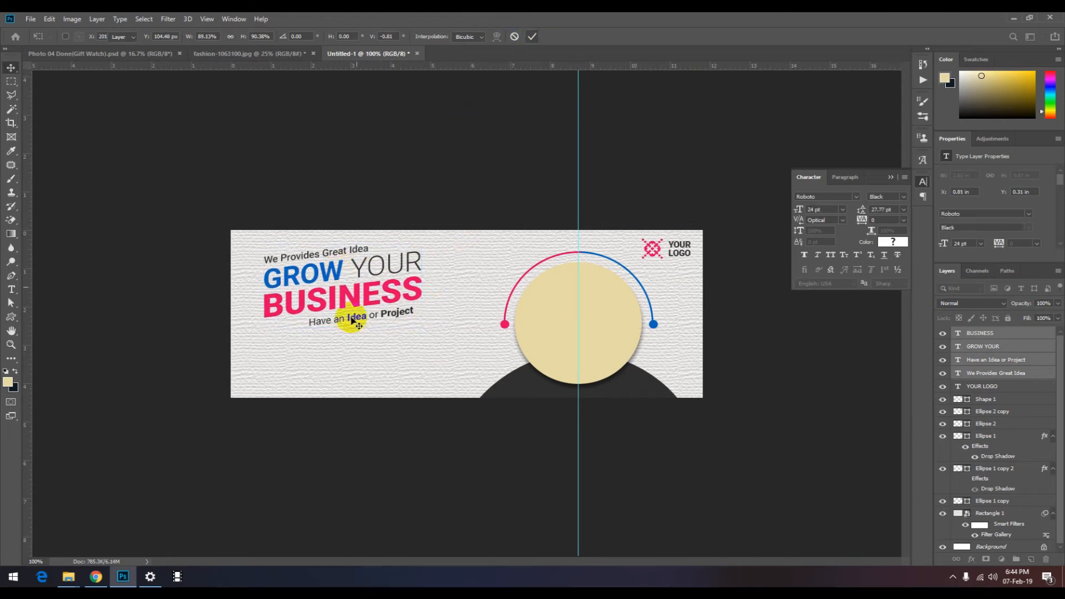
pyautogui.click(350, 309)
pyautogui.click(283, 422)
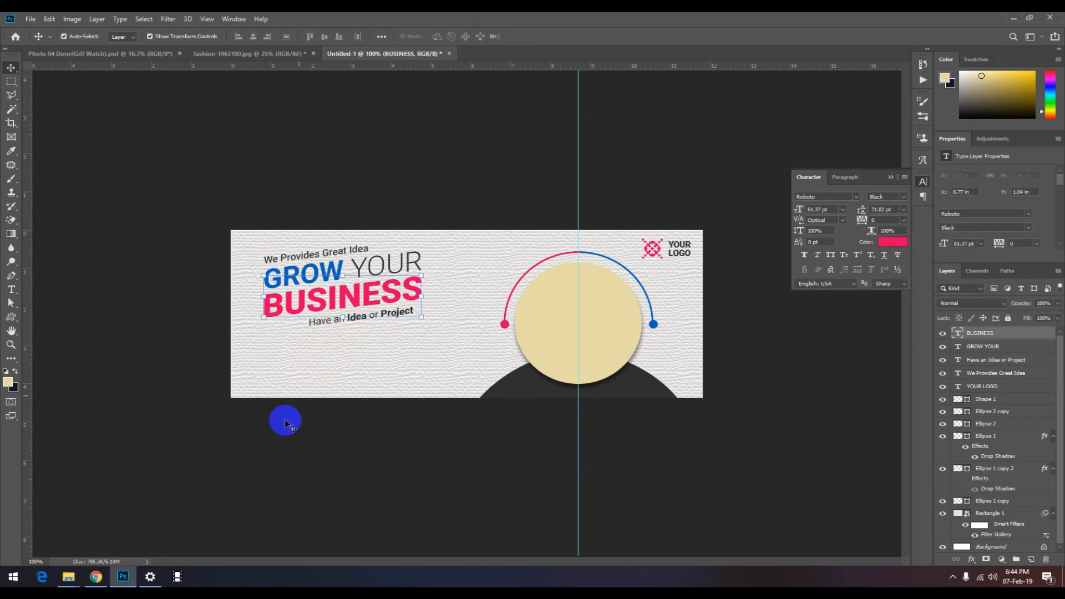
# Step: Set the Have an Idea or Project line to 16 pt and move it right until it ends flush with BUSINESS
pyautogui.click(333, 322)
pyautogui.click(842, 209)
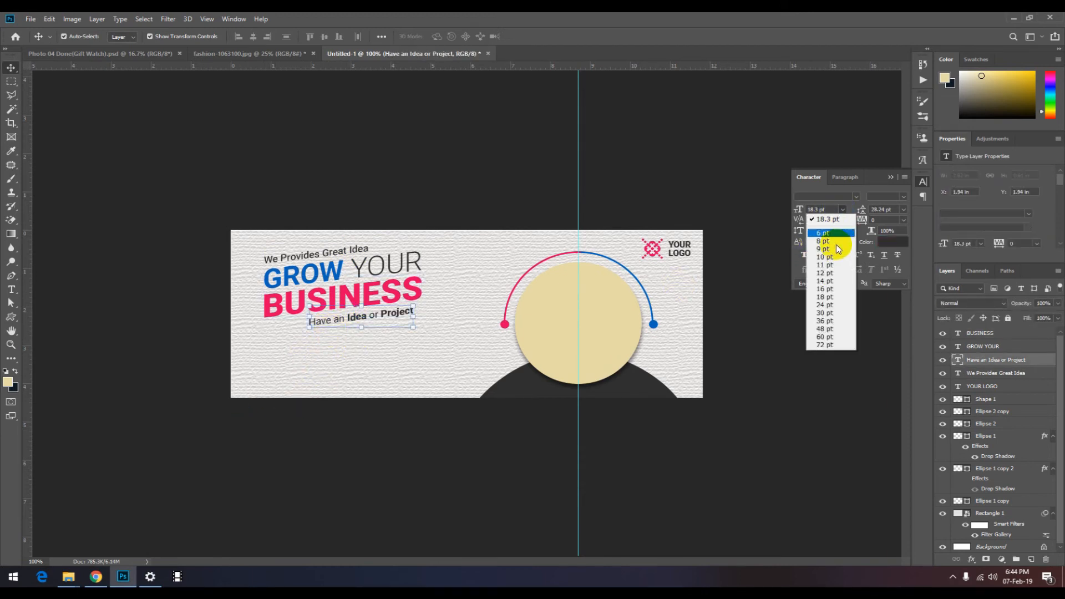
pyautogui.click(834, 283)
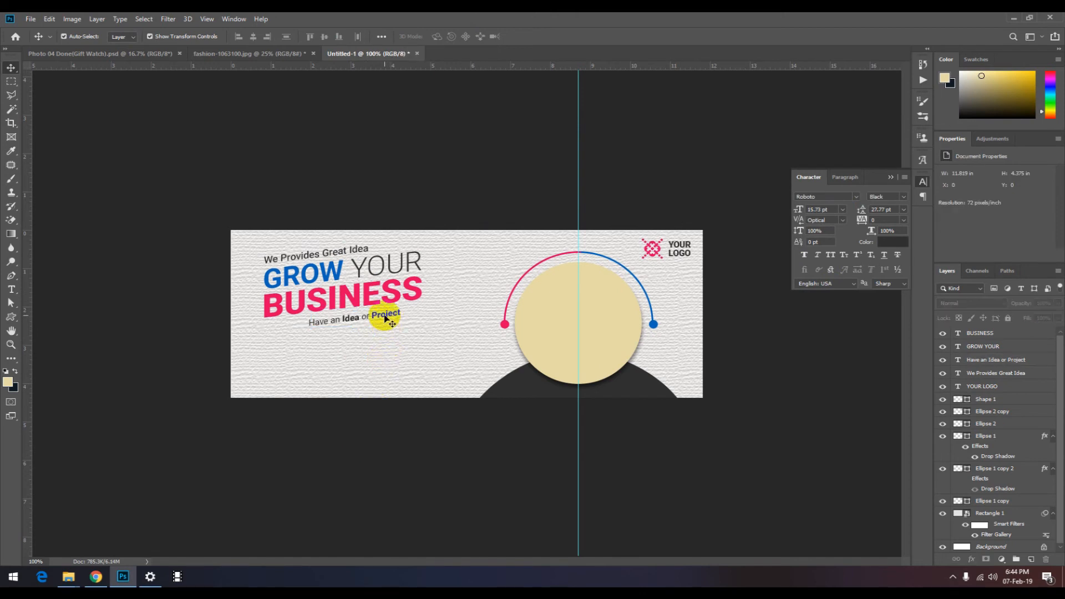
pyautogui.click(392, 294)
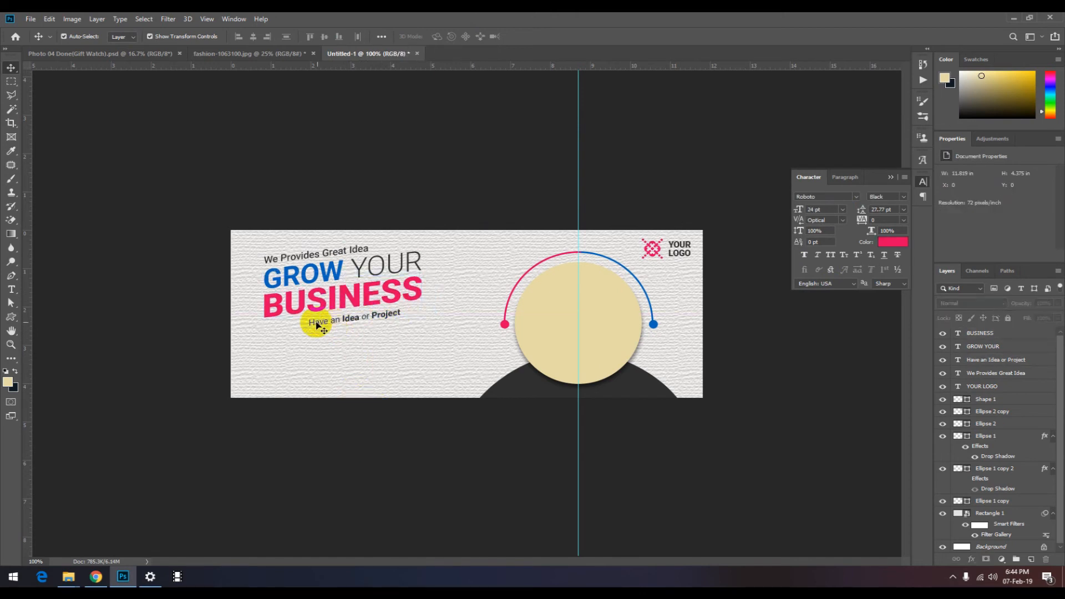
pyautogui.click(318, 326)
pyautogui.moveTo(317, 325); pyautogui.dragTo(338, 320)
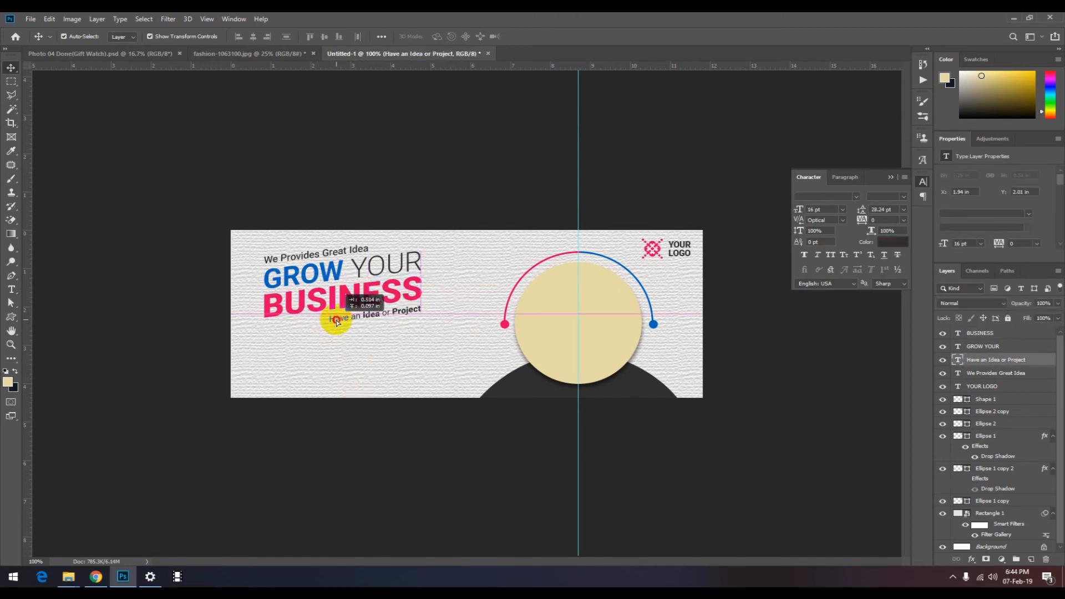
pyautogui.click(363, 432)
pyautogui.click(328, 251)
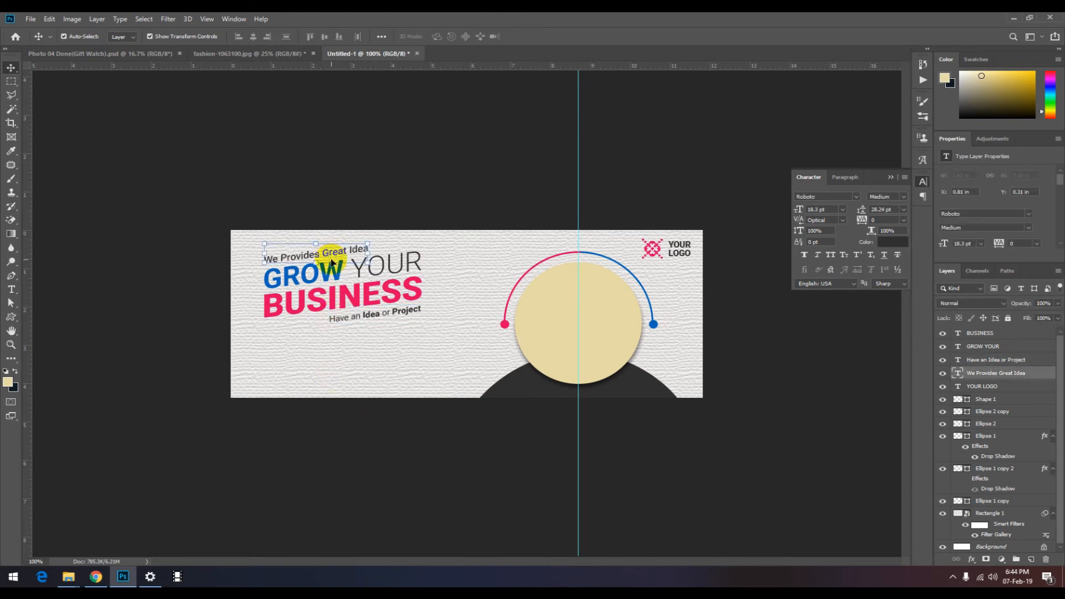
pyautogui.click(303, 398)
pyautogui.hotkey('ctrl', '-')
pyautogui.hotkey('ctrl', '+')
# Step: Add a vertical guide at the headline's left edge and draw a rectangle about 136 by 25 px from it, below the taglines
pyautogui.press('u')
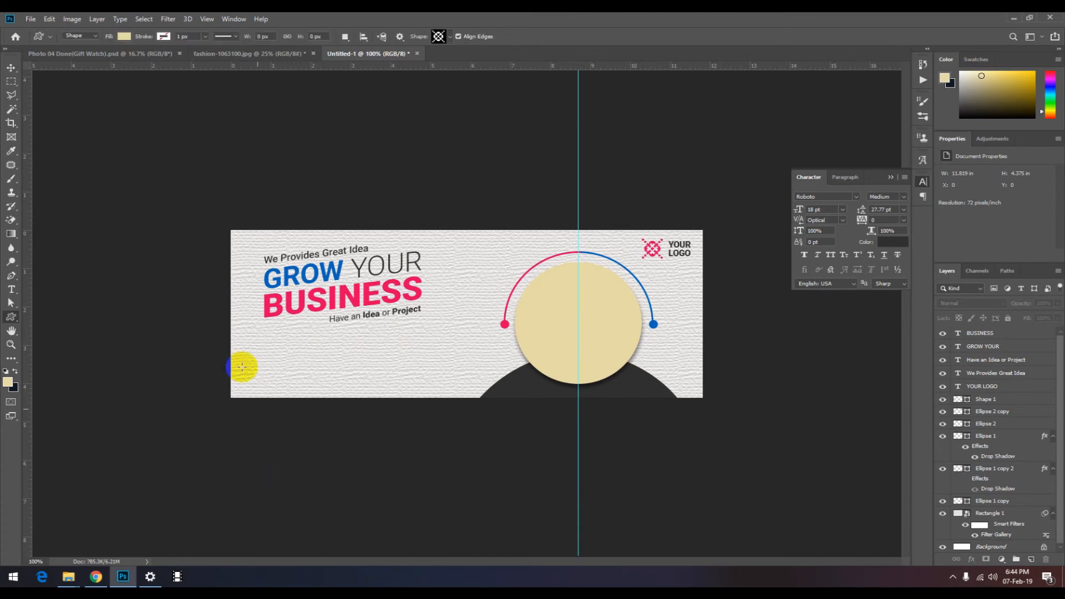
pyautogui.rightClick(11, 317)
pyautogui.click(54, 318)
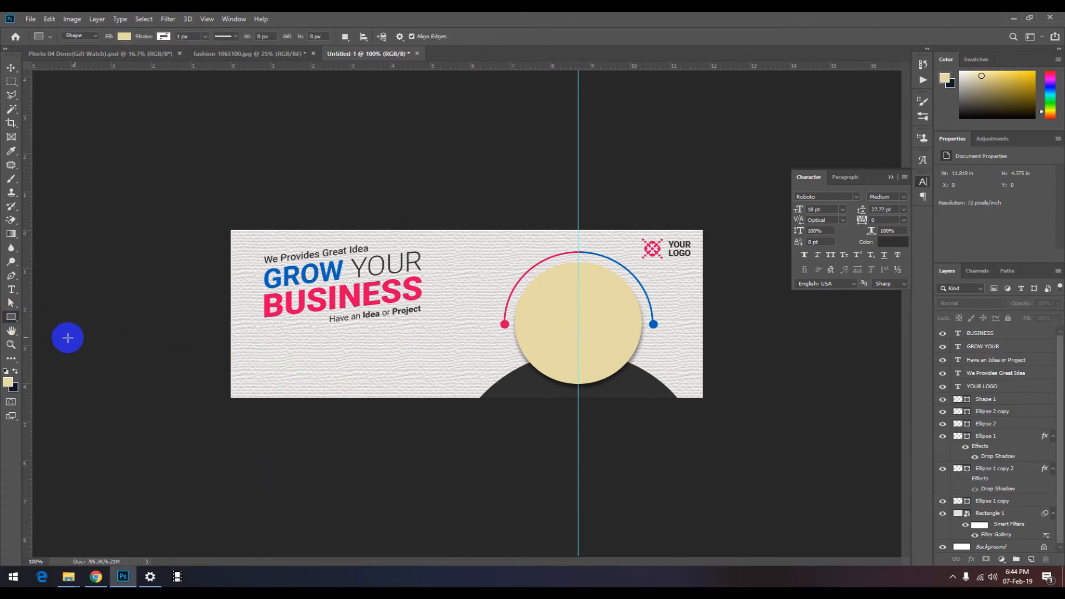
pyautogui.moveTo(28, 328); pyautogui.dragTo(337, 373)
pyautogui.rightClick(337, 374)
pyautogui.click(486, 22)
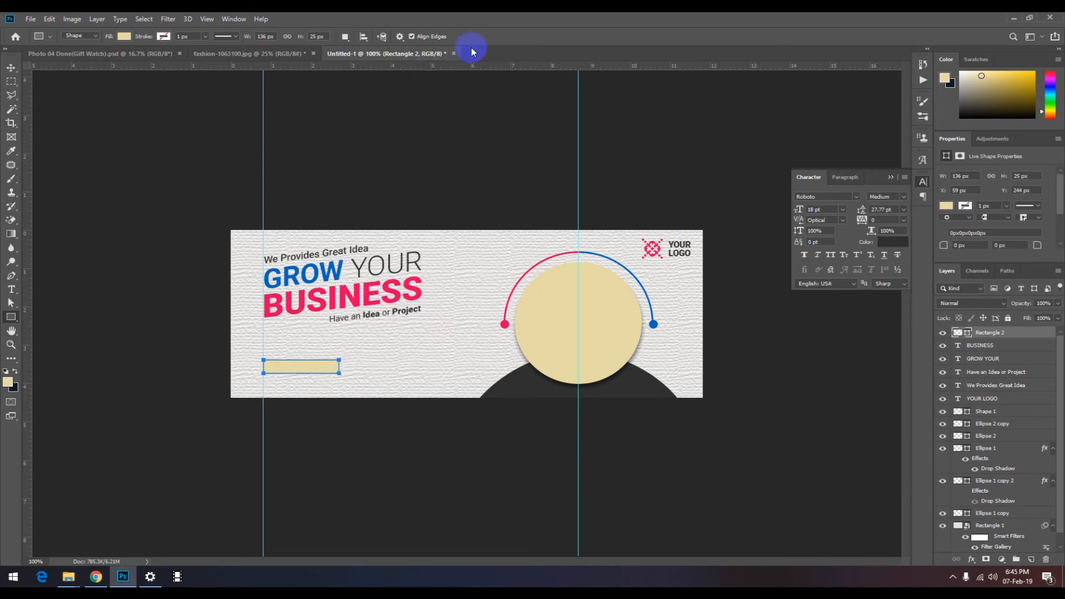
# Step: Stretch the new rectangle to about 29 px high and round all its corners to a 14.5 px radius
pyautogui.click(10, 69)
pyautogui.click(300, 364)
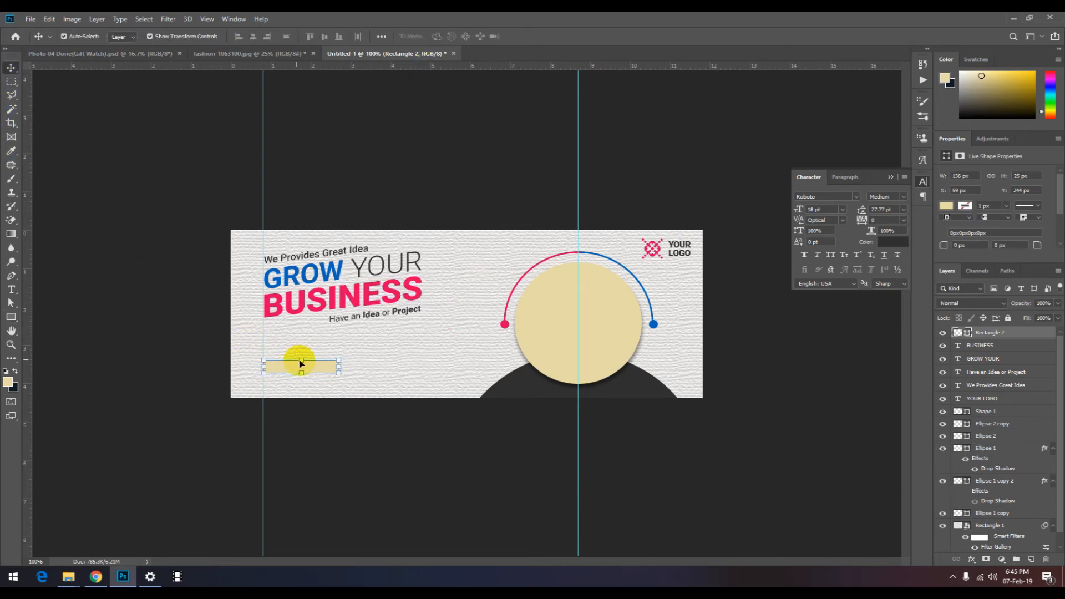
pyautogui.moveTo(303, 360); pyautogui.dragTo(304, 358)
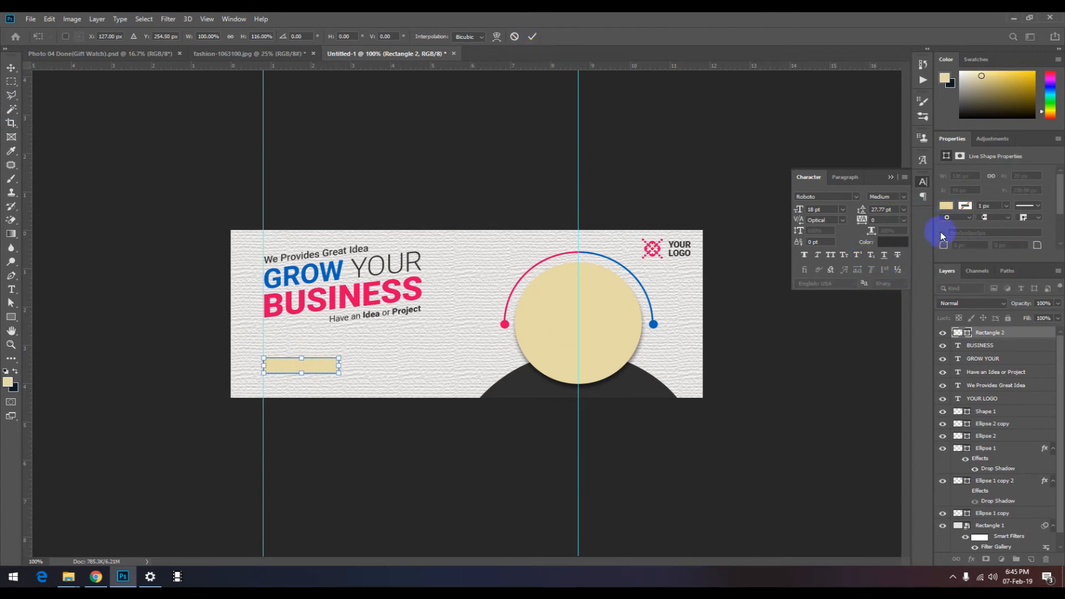
pyautogui.click(532, 37)
pyautogui.click(961, 246)
pyautogui.write('14.5')
pyautogui.press('Return')
pyautogui.click(312, 368)
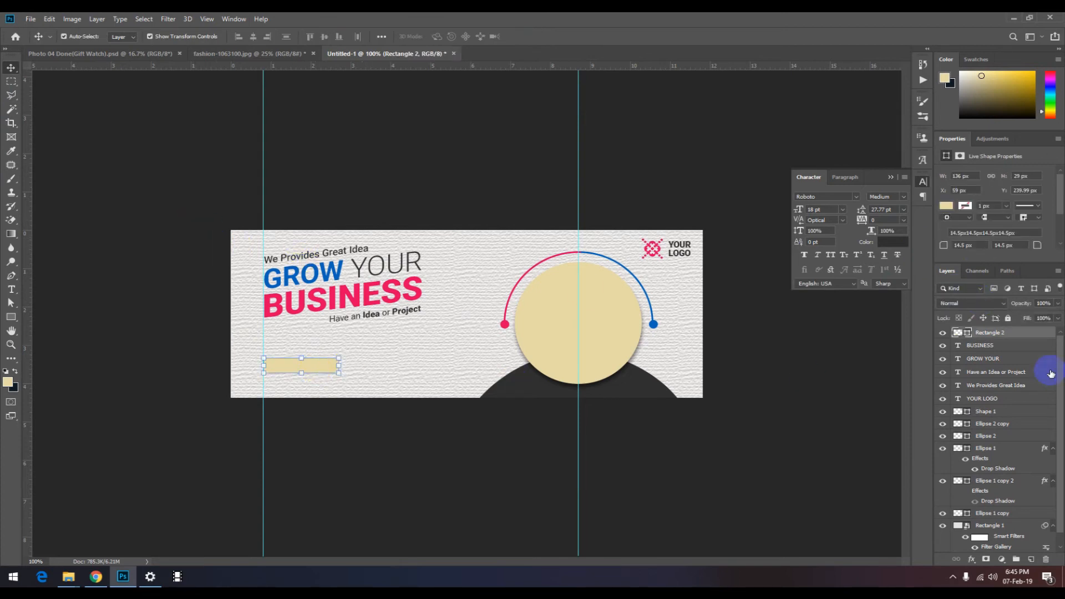
# Step: Recolour the rounded rectangle with the pink sampled from the dot at the half-ring's left end
pyautogui.doubleClick(959, 333)
pyautogui.click(504, 323)
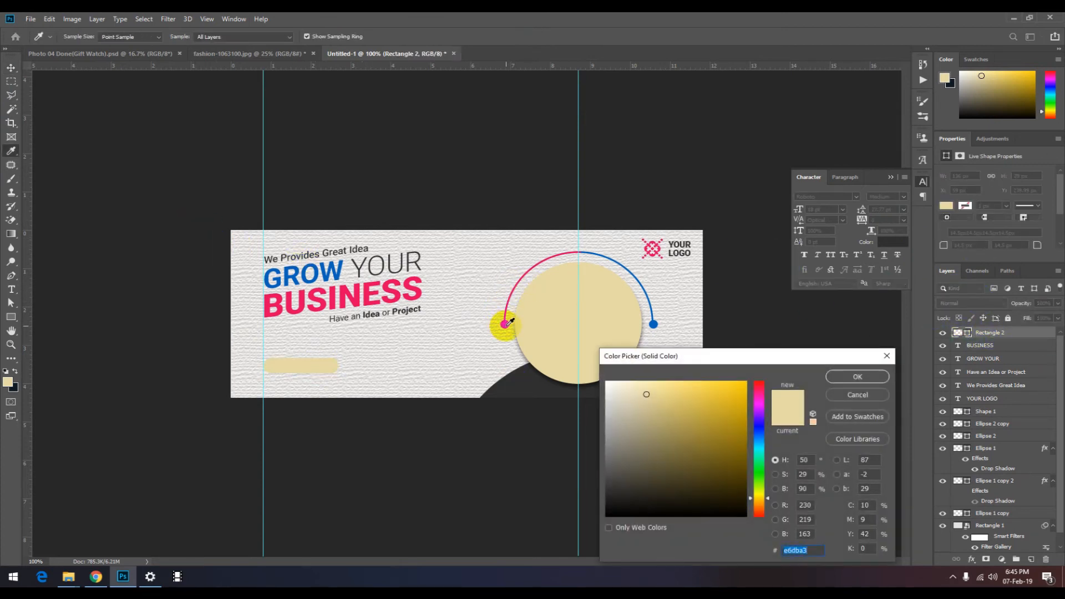
pyautogui.click(315, 376)
pyautogui.press('Return')
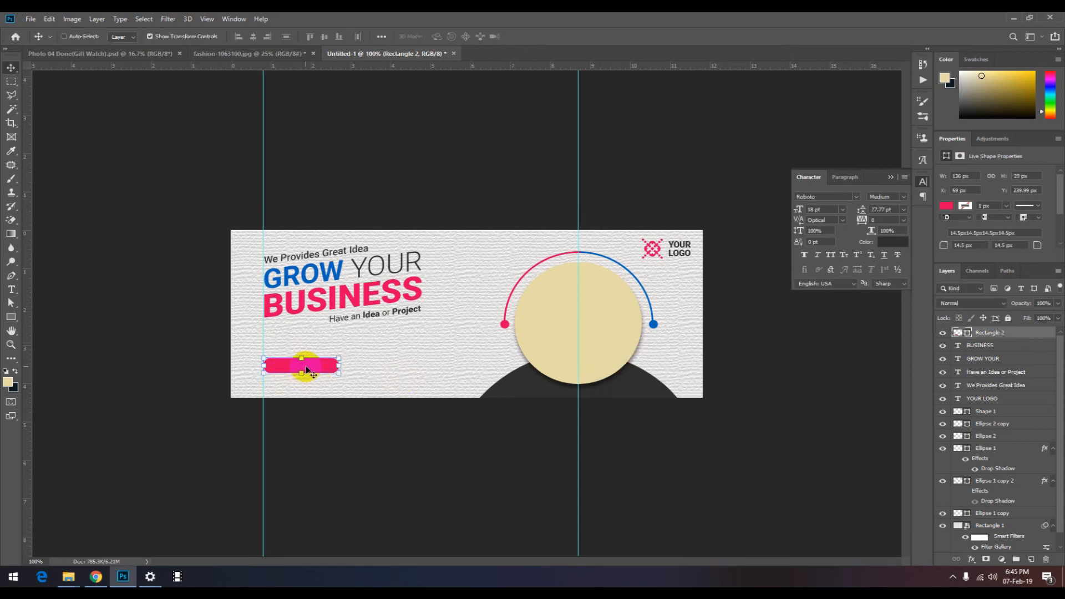
# Step: Duplicate the pink pill and narrow the copy to about 68 px so it covers only the right half
pyautogui.hotkey('ctrl', 'j')
pyautogui.hotkey('ctrl', 't')
pyautogui.moveTo(264, 366); pyautogui.dragTo(301, 371)
pyautogui.click(376, 442)
pyautogui.hotkey('ctrl', '+')
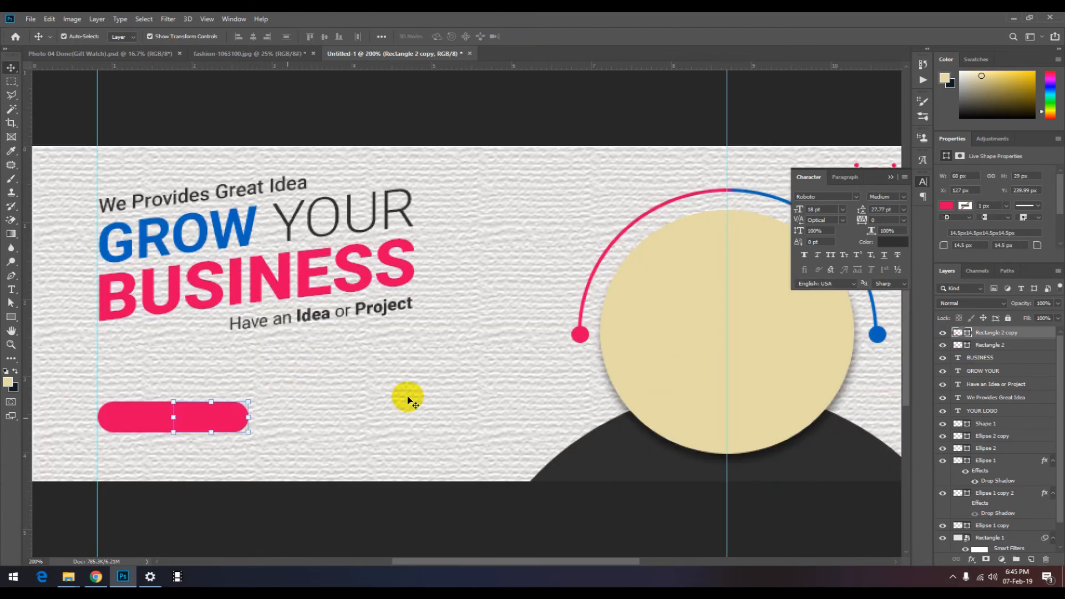
# Step: Recolour the pill copy with the blue sampled from the dot at the half-ring's right end
pyautogui.doubleClick(958, 333)
pyautogui.click(879, 333)
pyautogui.click(874, 376)
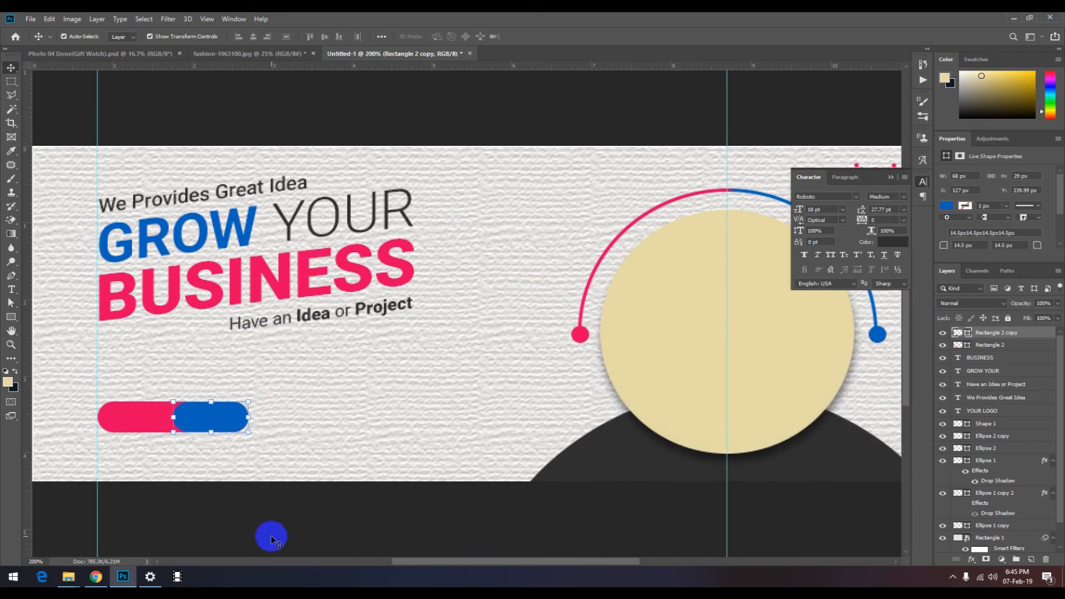
# Step: Reshape the blue pill's path so its rounded left end becomes a straight vertical edge against the pink
pyautogui.press('a')
pyautogui.click(213, 426)
pyautogui.click(189, 402)
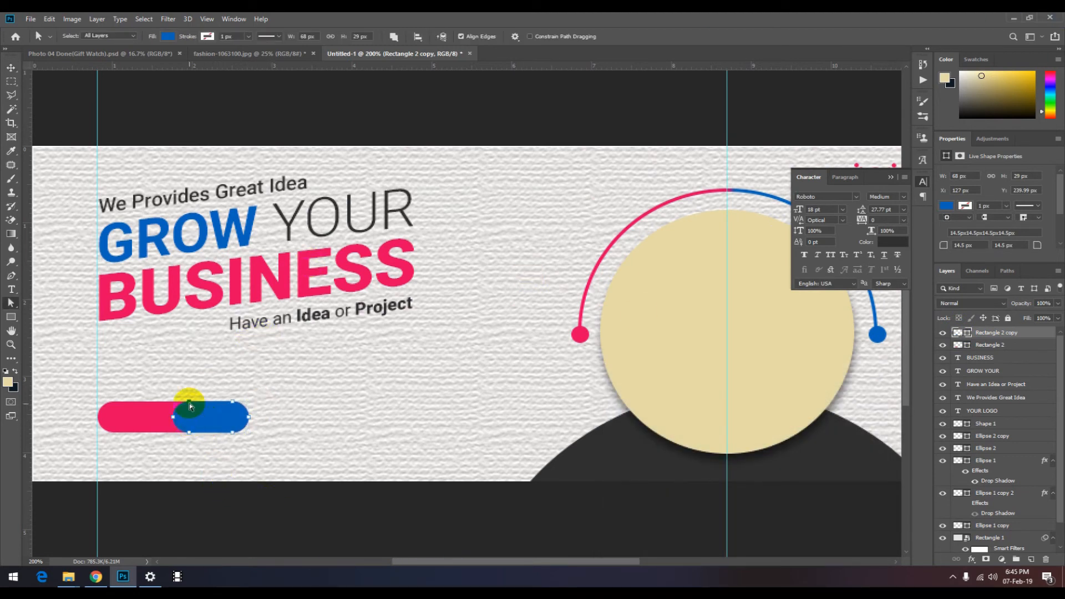
pyautogui.click(173, 417)
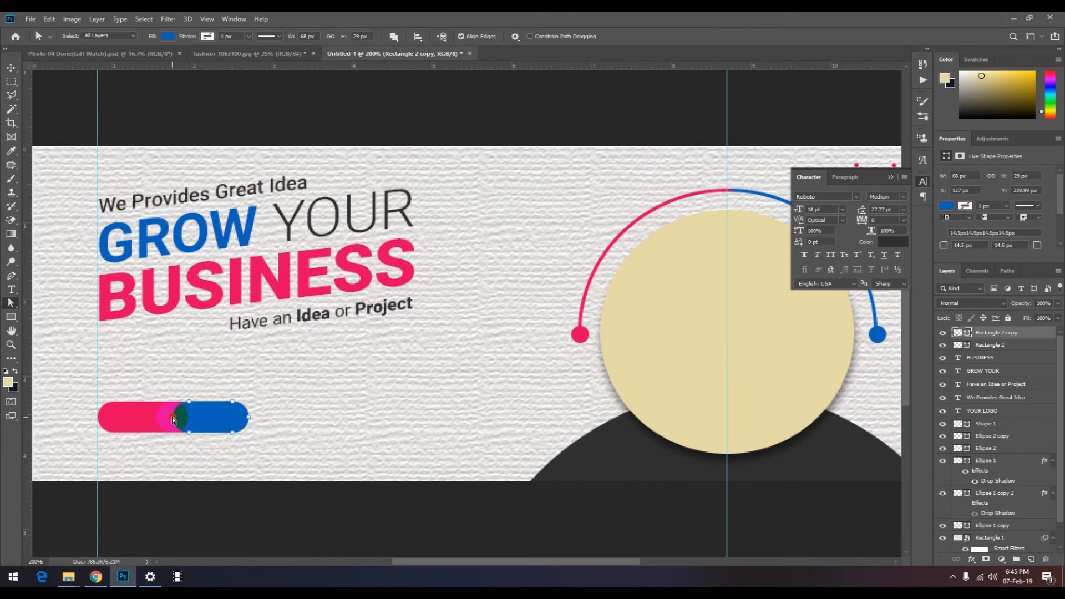
pyautogui.click(176, 425)
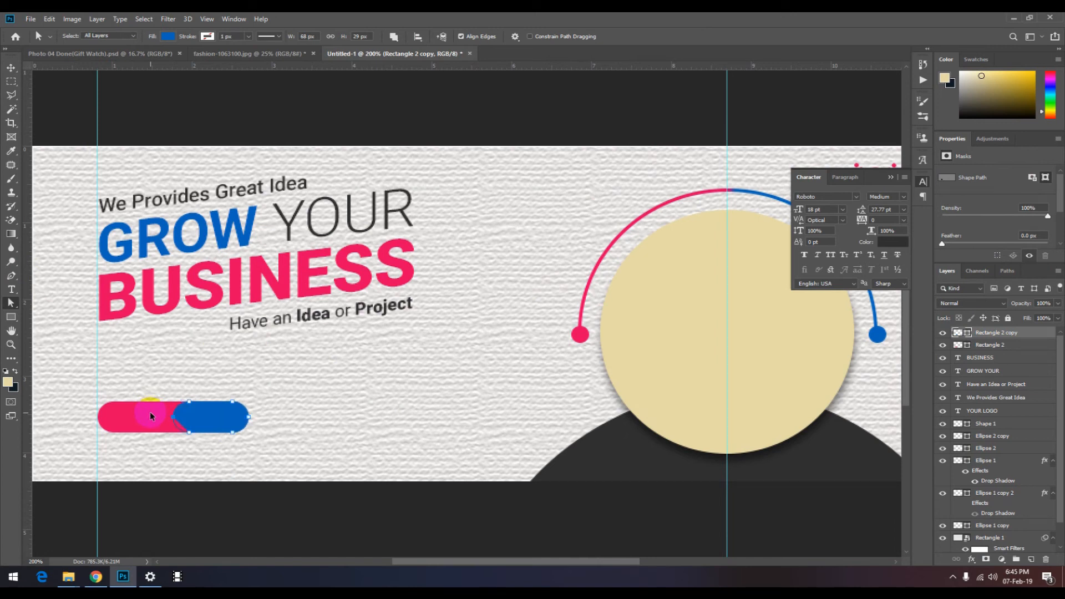
pyautogui.press('p')
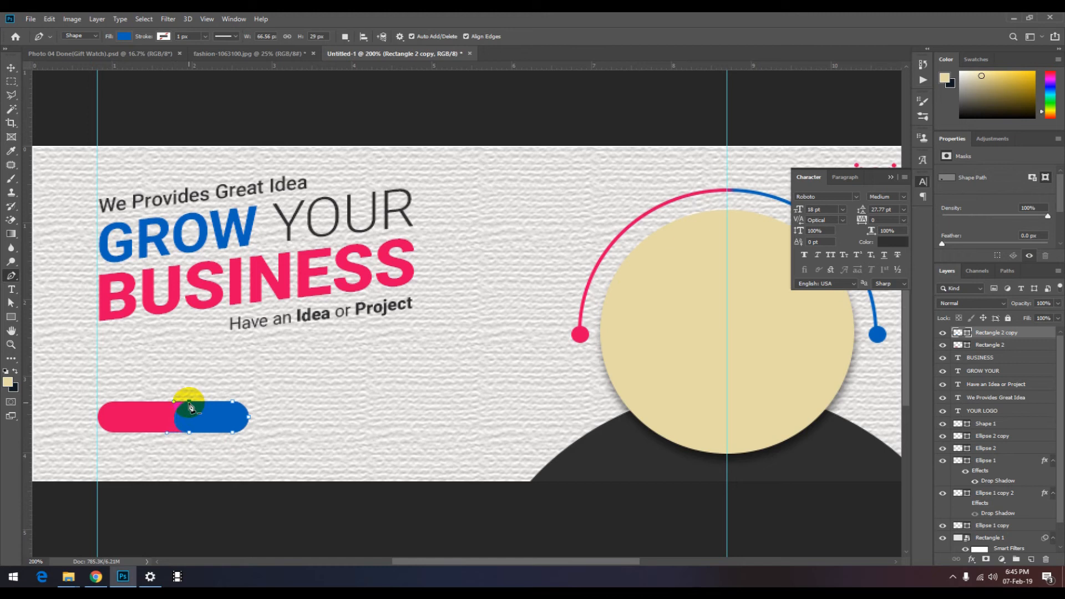
pyautogui.click(189, 401)
pyautogui.click(189, 434)
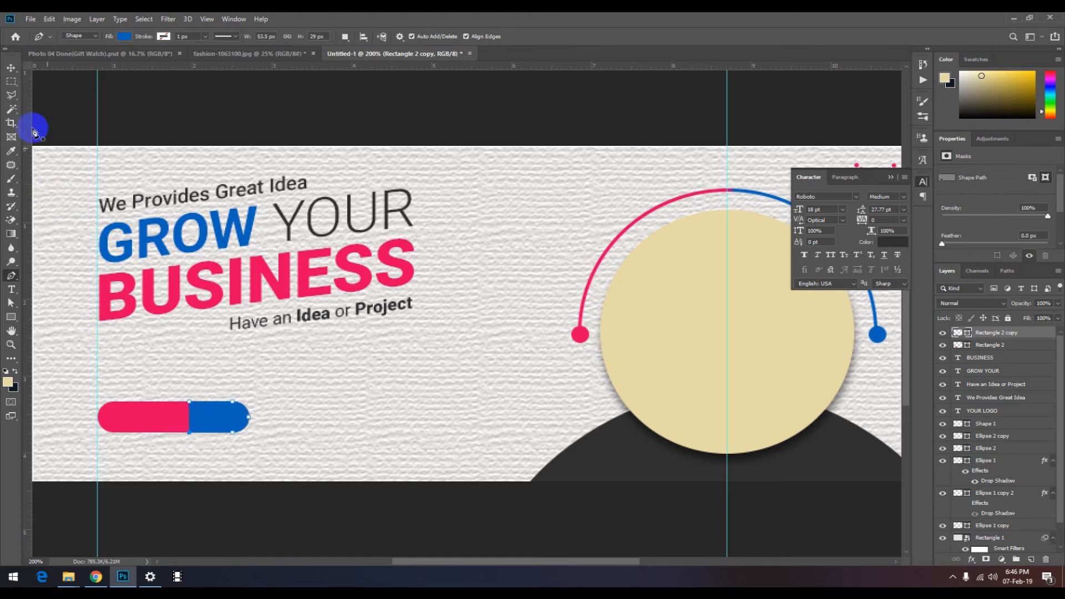
# Step: Shift the blue shape's straight left edge to the right, shortening the shape to about 38.5 px wide
pyautogui.click(11, 68)
pyautogui.click(149, 521)
pyautogui.press('a')
pyautogui.click(205, 416)
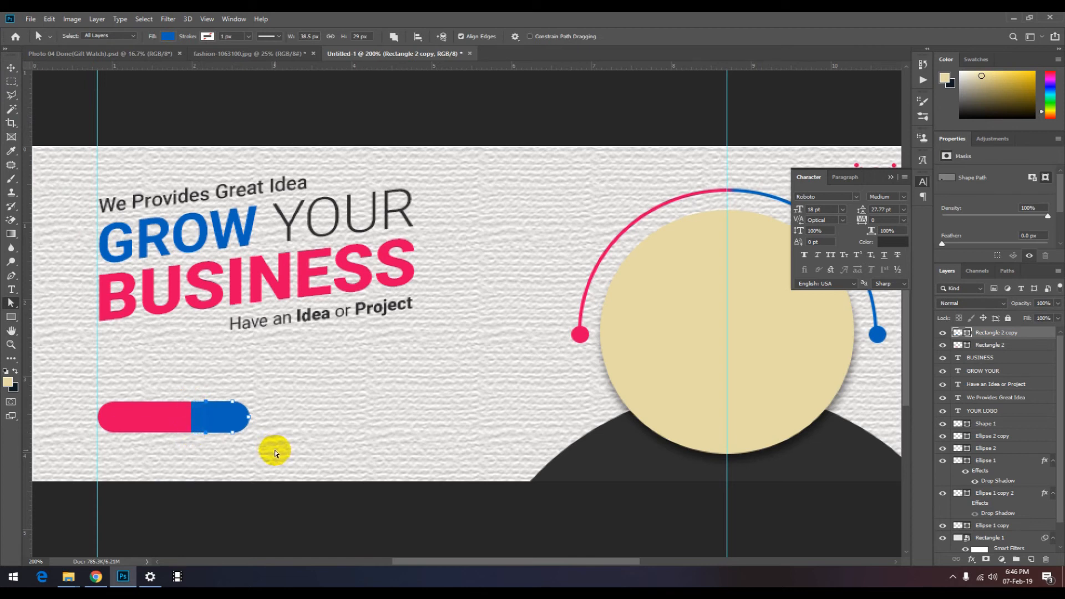
pyautogui.click(209, 513)
pyautogui.click(12, 69)
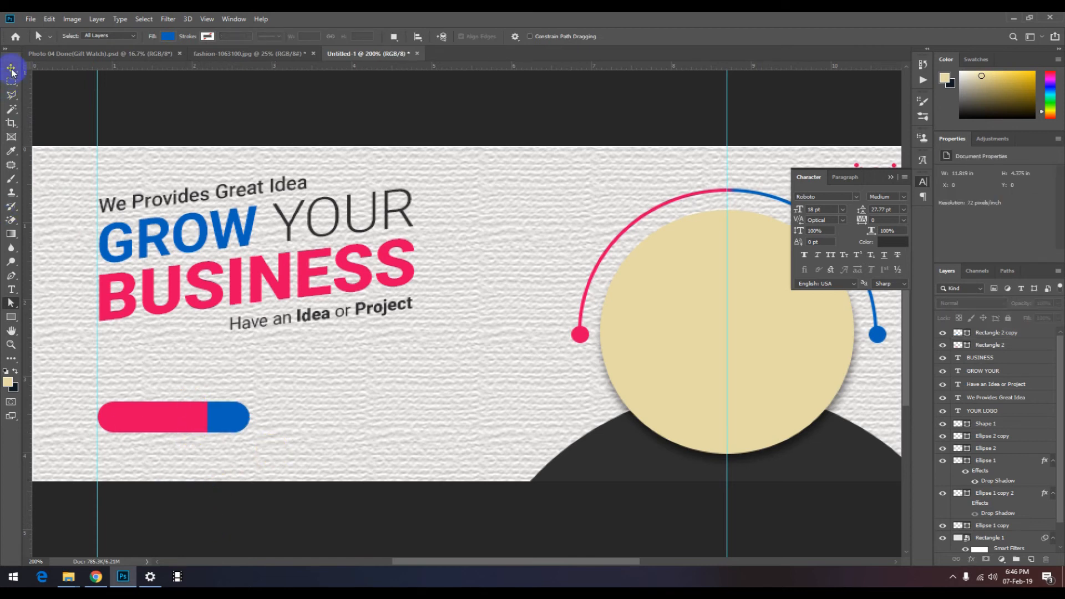
# Step: Add the text CONTACT ME over the button and colour it white (ffffff)
pyautogui.moveTo(316, 447); pyautogui.dragTo(476, 447)
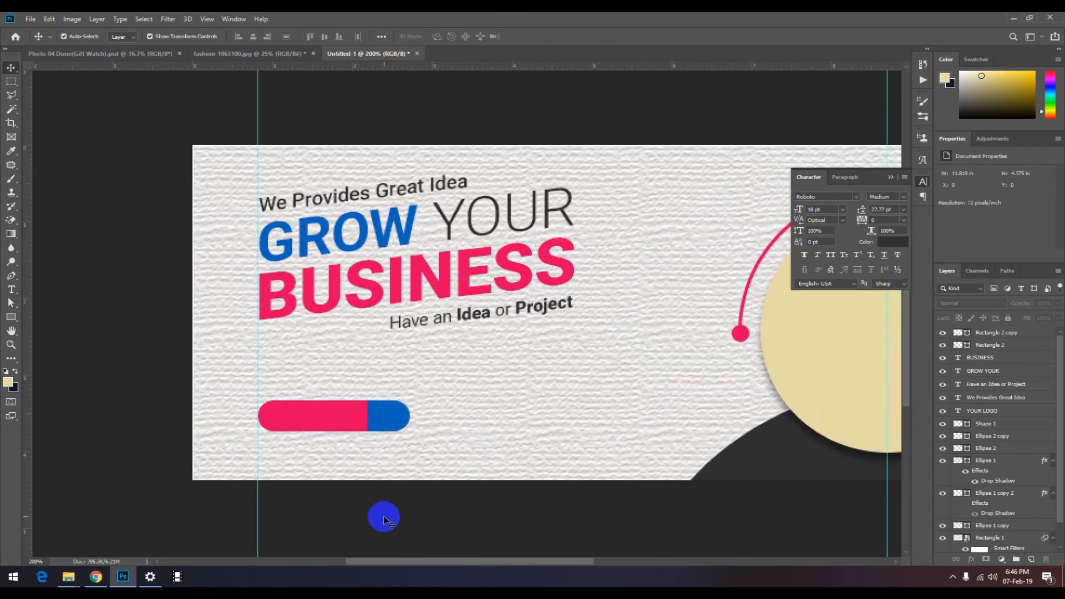
pyautogui.press('t')
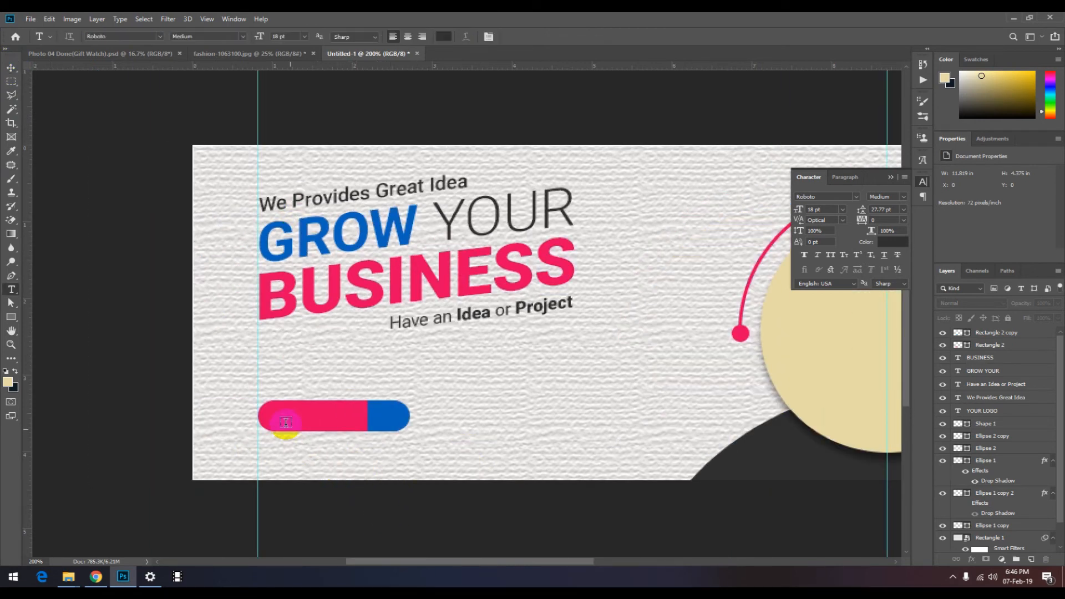
pyautogui.click(286, 423)
pyautogui.write('CONTACT ME')
pyautogui.hotkey('ctrl', 'a')
pyautogui.click(443, 36)
pyautogui.click(562, 365)
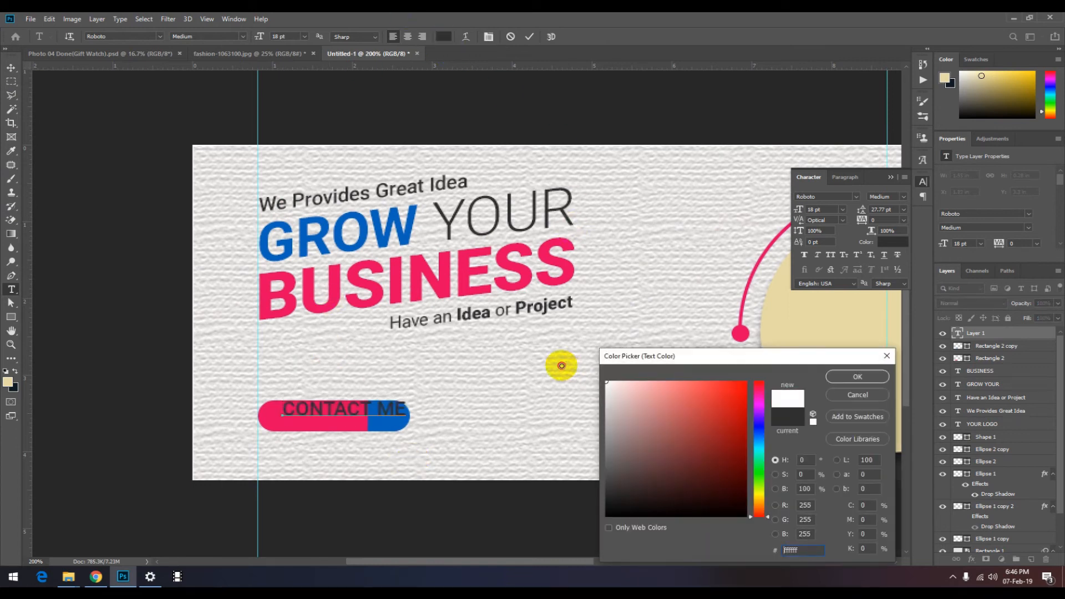
pyautogui.click(867, 378)
pyautogui.click(11, 67)
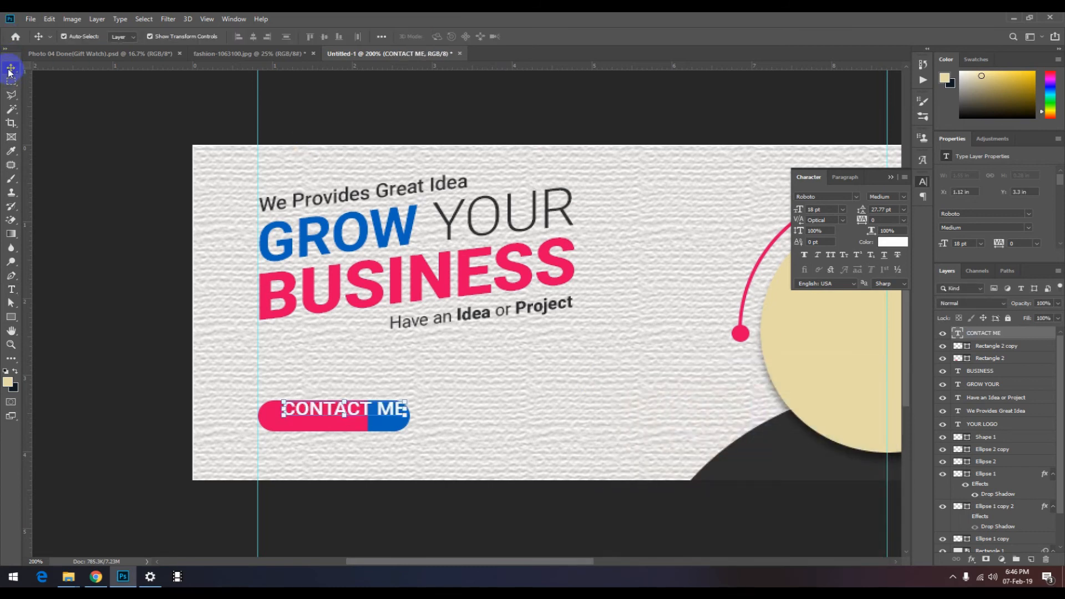
# Step: Scale the CONTACT ME text down and position it within the pink part of the button
pyautogui.moveTo(311, 408); pyautogui.dragTo(300, 417)
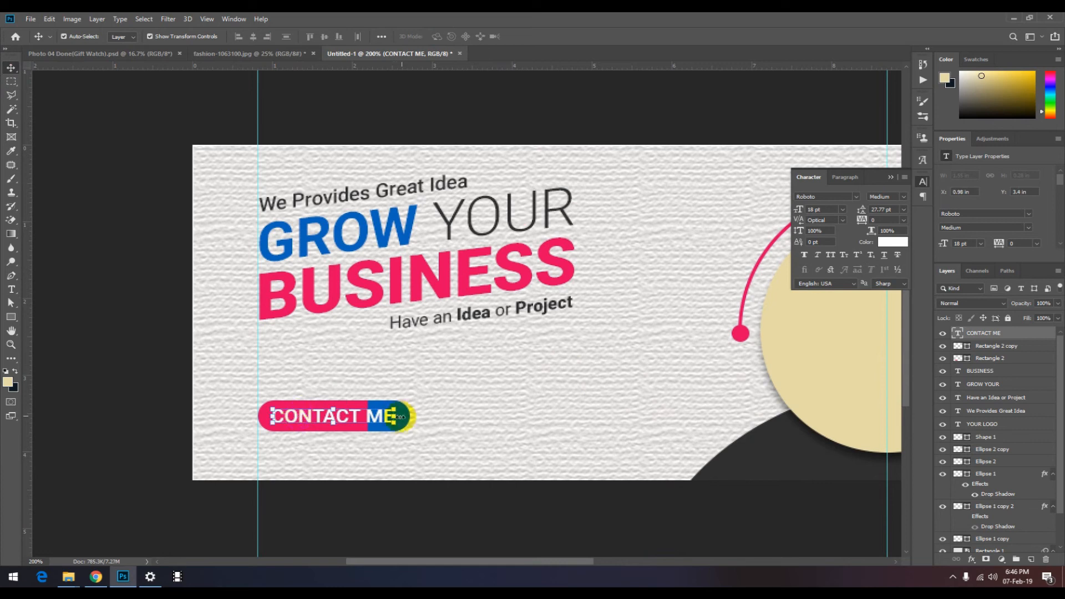
pyautogui.moveTo(386, 419); pyautogui.dragTo(360, 417)
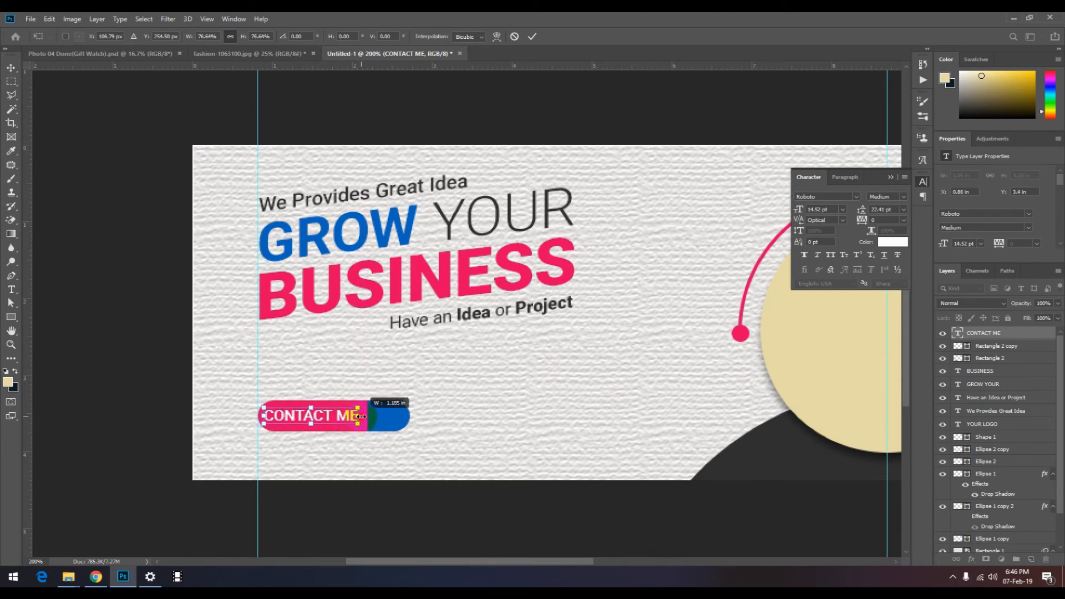
pyautogui.click(76, 373)
pyautogui.click(152, 374)
pyautogui.click(315, 427)
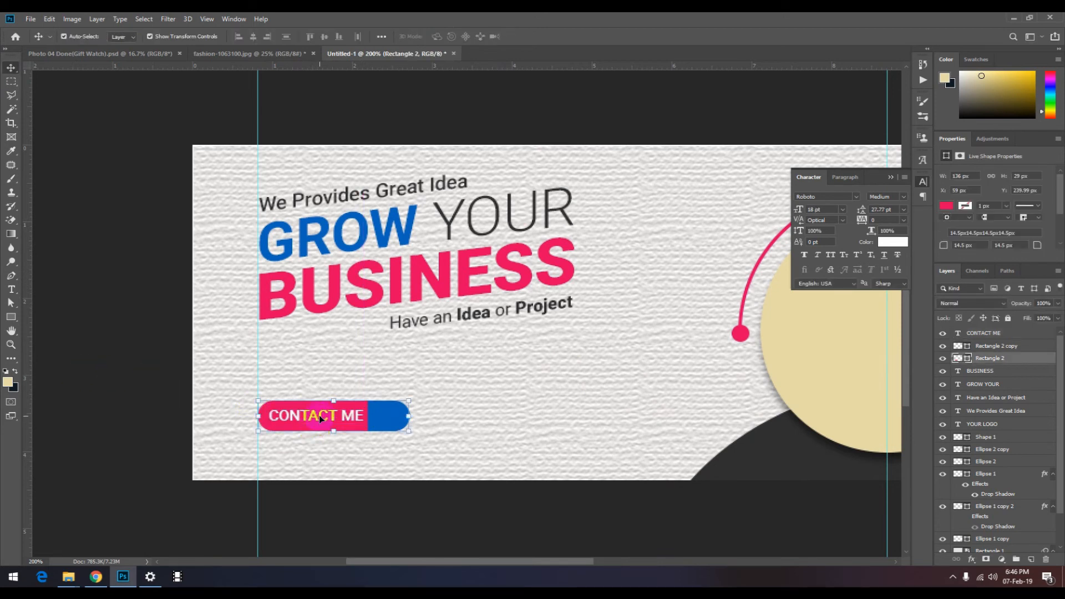
pyautogui.click(318, 415)
pyautogui.click(188, 446)
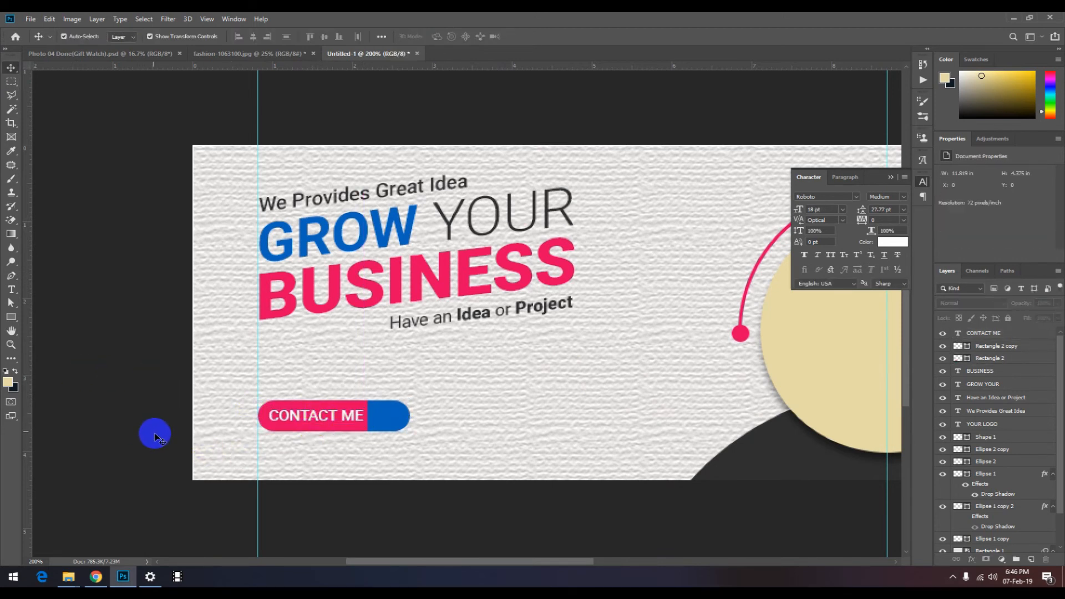
# Step: Change the button text from CONTACT ME to CONTACT US
pyautogui.scroll(1, 308, 436)
pyautogui.doubleClick(373, 405)
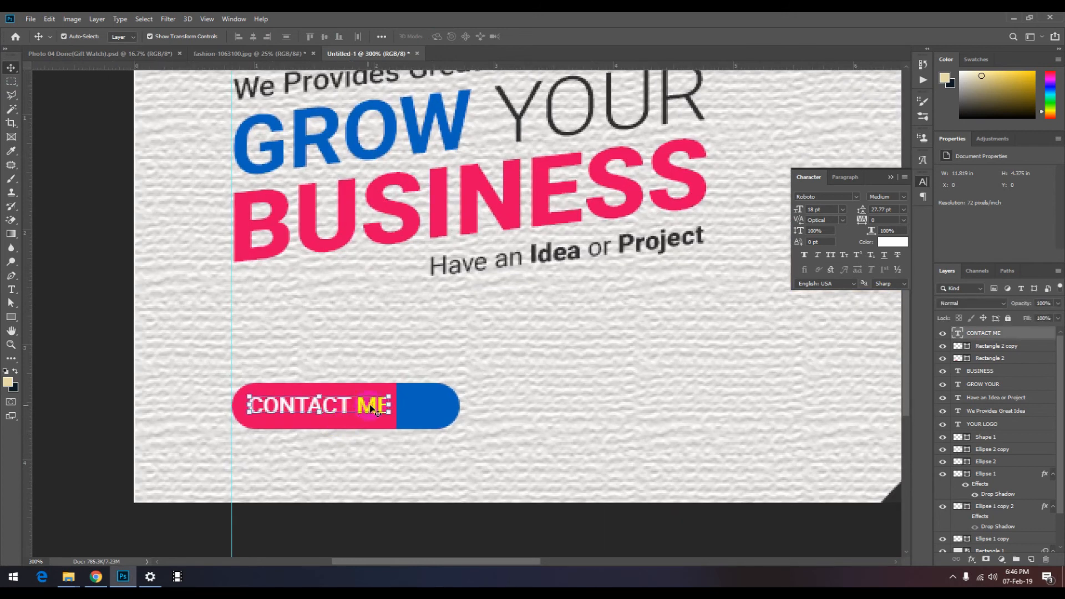
pyautogui.click(389, 405)
pyautogui.moveTo(389, 405); pyautogui.dragTo(388, 412)
pyautogui.click(107, 374)
pyautogui.doubleClick(340, 411)
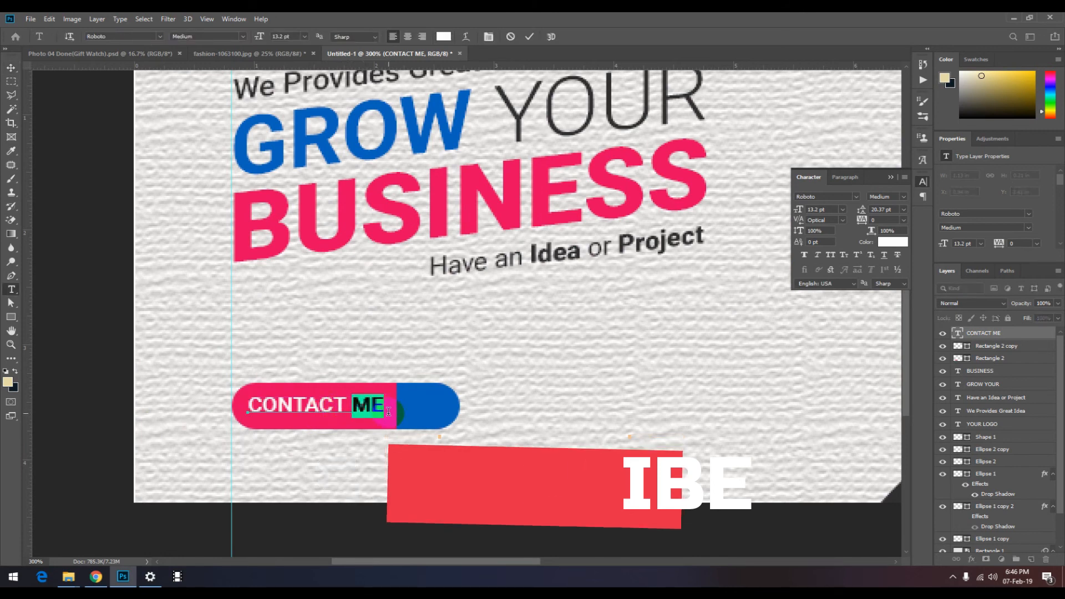
pyautogui.write('US')
pyautogui.click(11, 67)
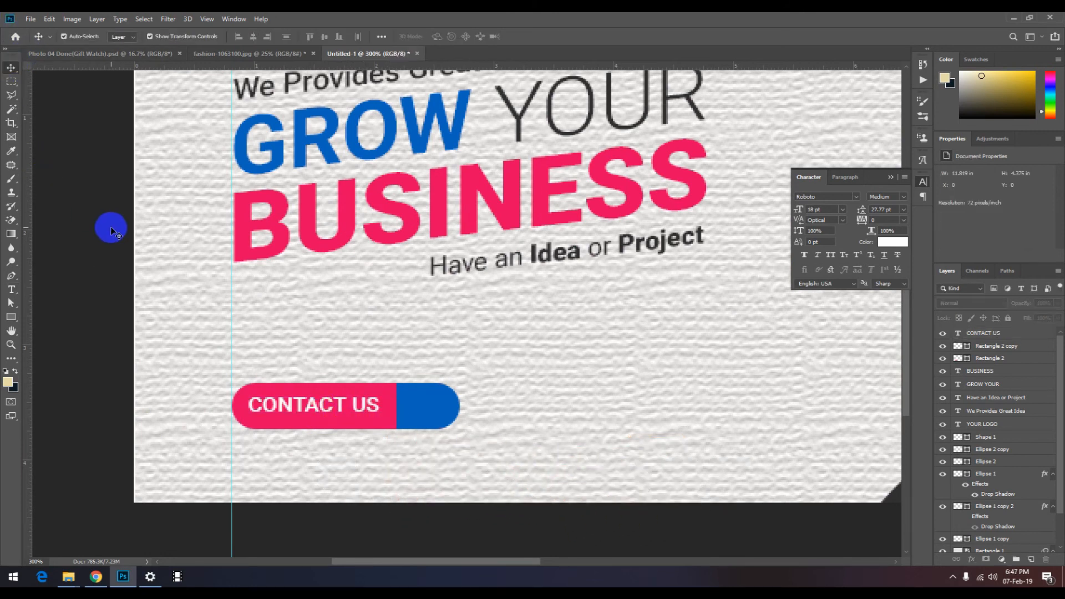
# Step: Draw a solid right-pointing arrow custom shape about 20 px wide and 9 px high in the blue part of the button
pyautogui.moveTo(14, 321); pyautogui.dragTo(58, 366)
pyautogui.click(57, 368)
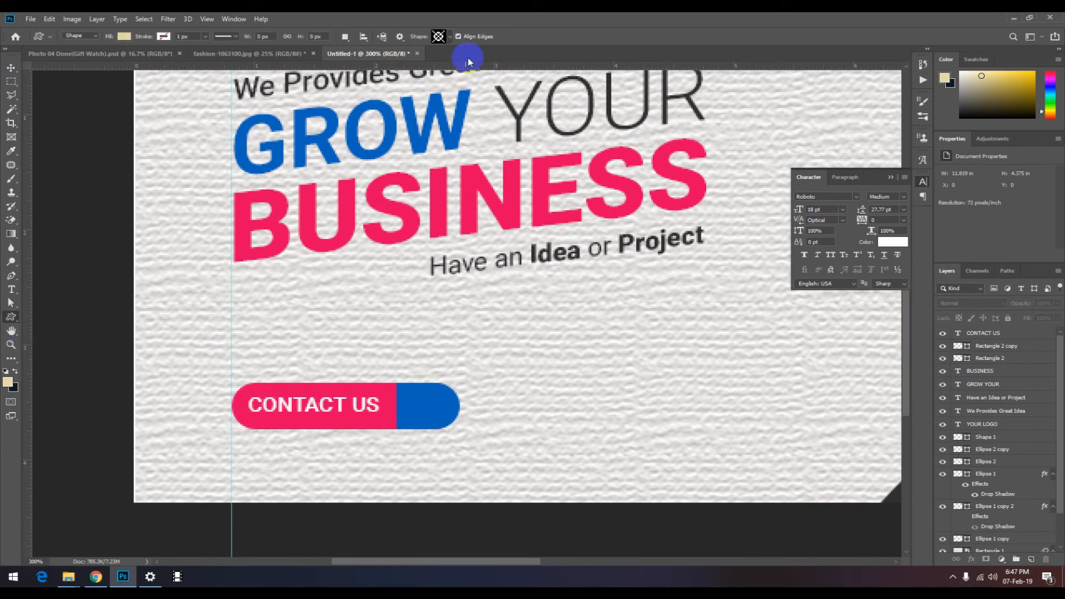
pyautogui.click(450, 36)
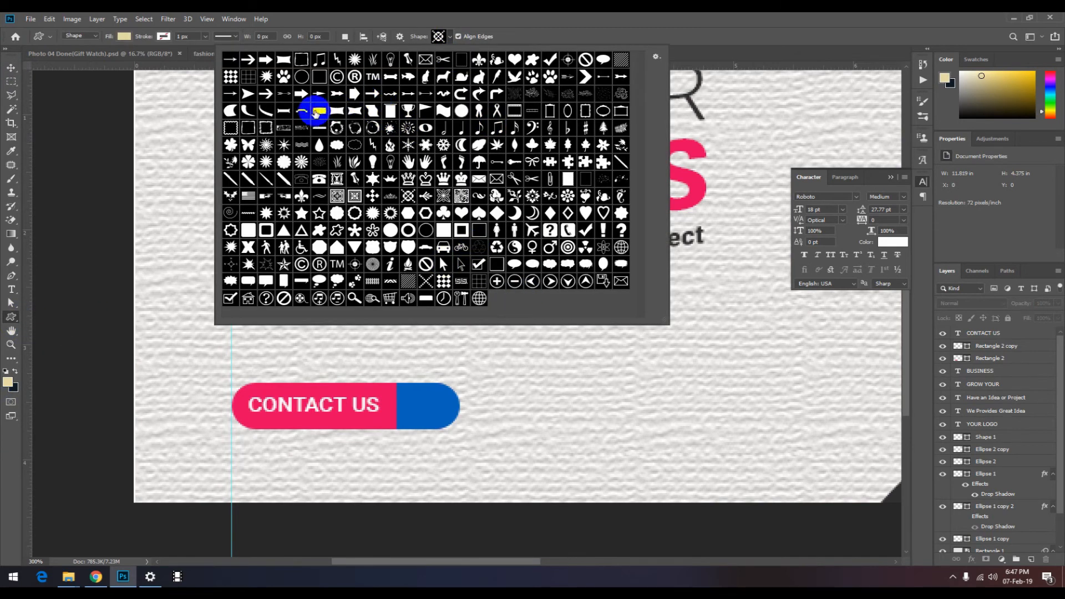
pyautogui.click(301, 94)
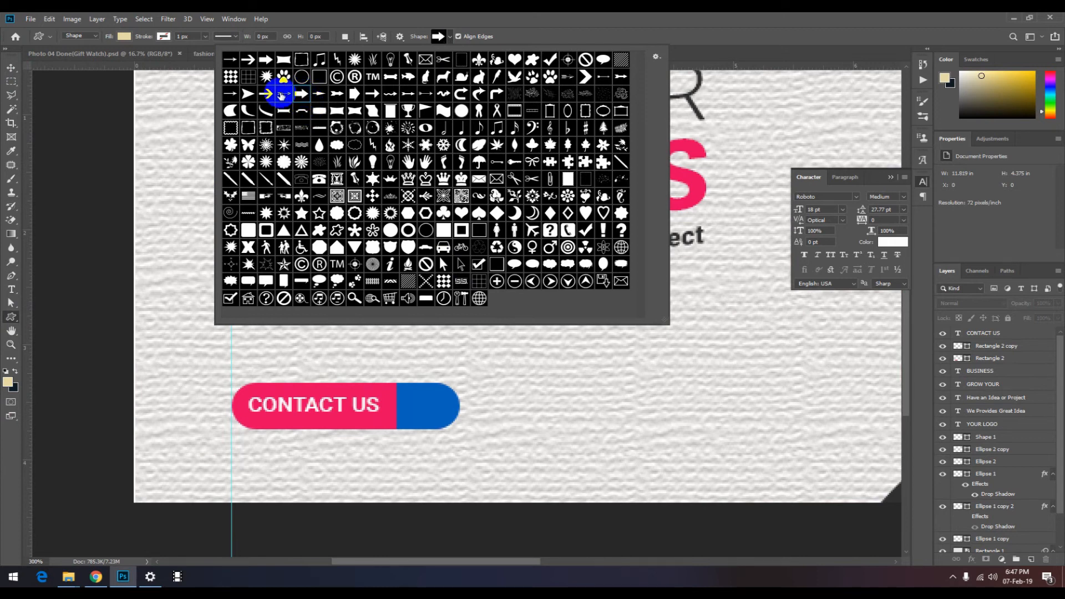
pyautogui.click(629, 17)
pyautogui.moveTo(407, 401); pyautogui.dragTo(444, 416)
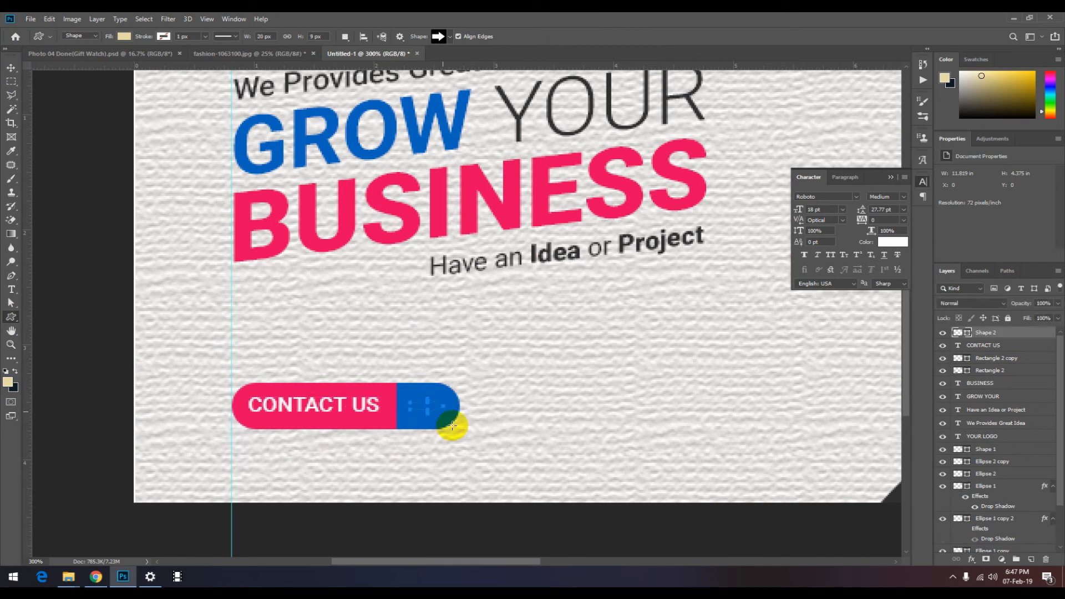
# Step: Recolour the arrow shape on the button white (ffffff)
pyautogui.click(10, 67)
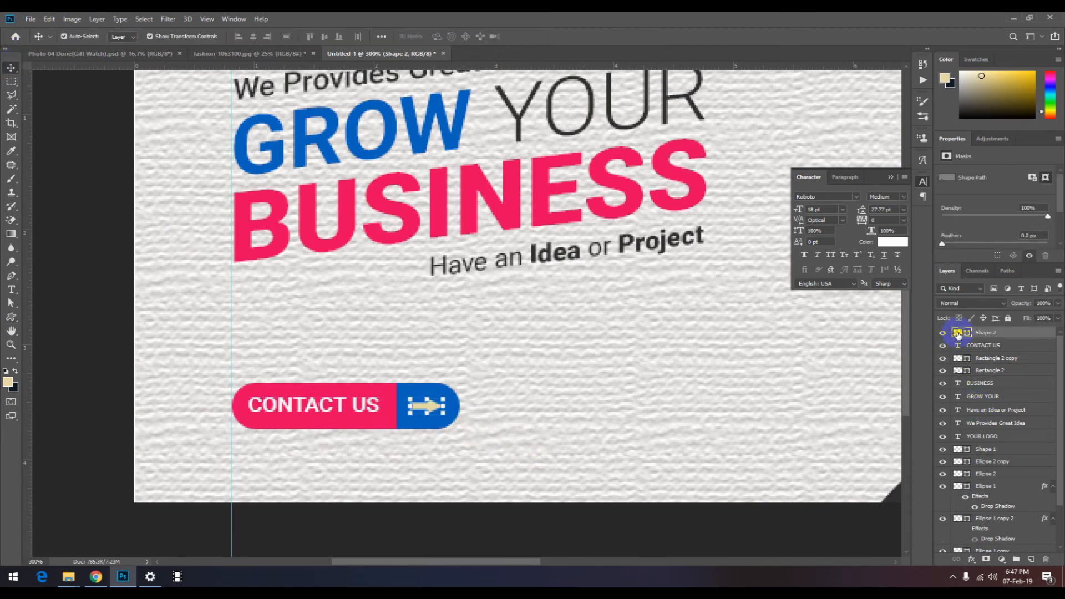
pyautogui.doubleClick(958, 334)
pyautogui.click(580, 370)
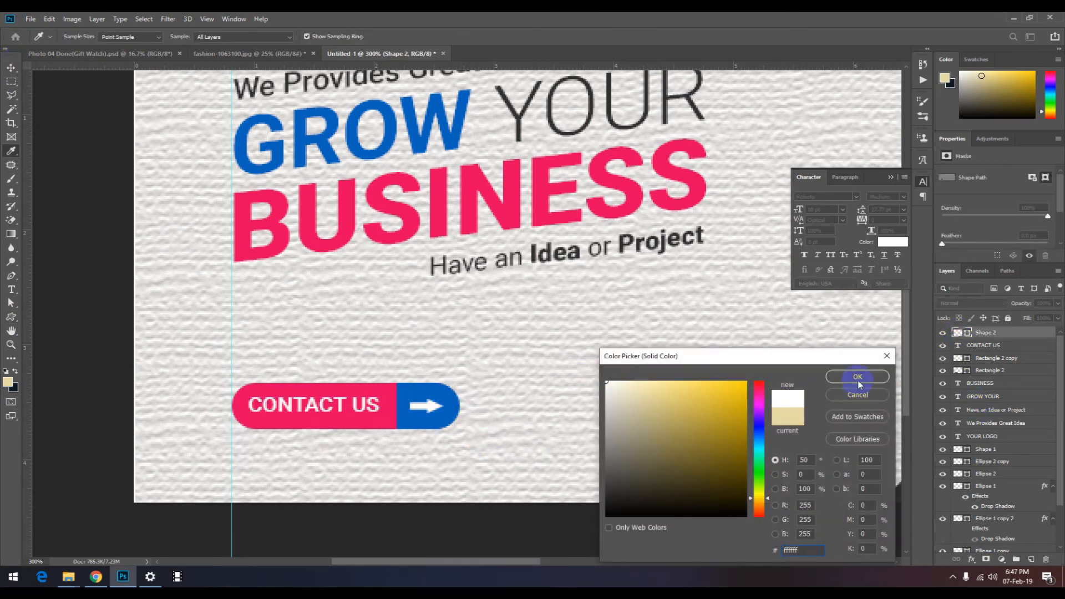
pyautogui.click(850, 373)
pyautogui.click(97, 276)
pyautogui.scroll(-1, 391, 392)
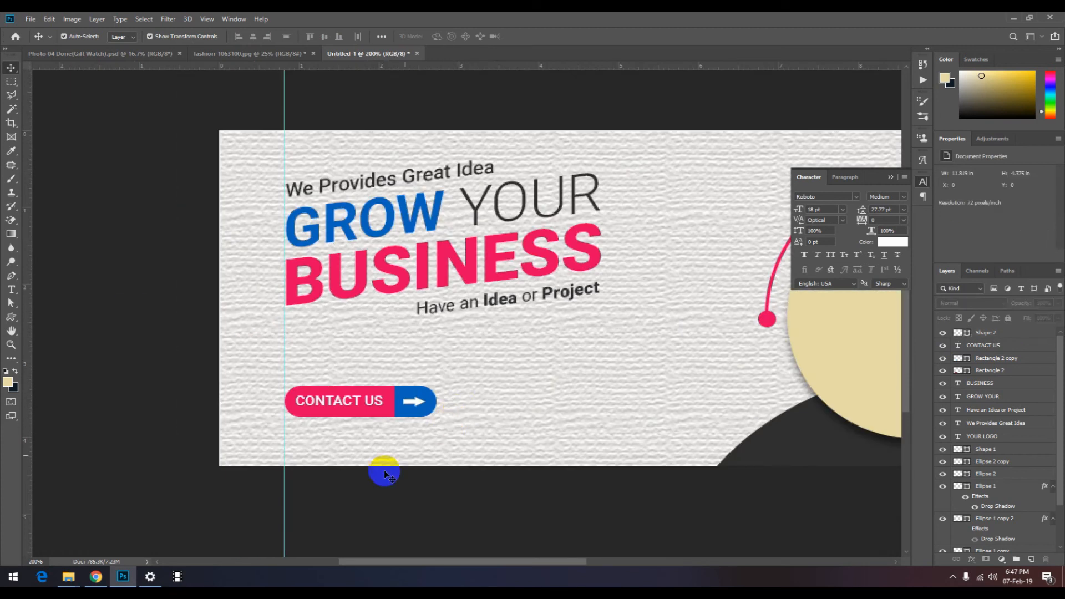
# Step: Duplicate the CONTACT US text twice below the button and set the lower copy's font size to 11 pt
pyautogui.click(333, 400)
pyautogui.moveTo(330, 409); pyautogui.dragTo(318, 449)
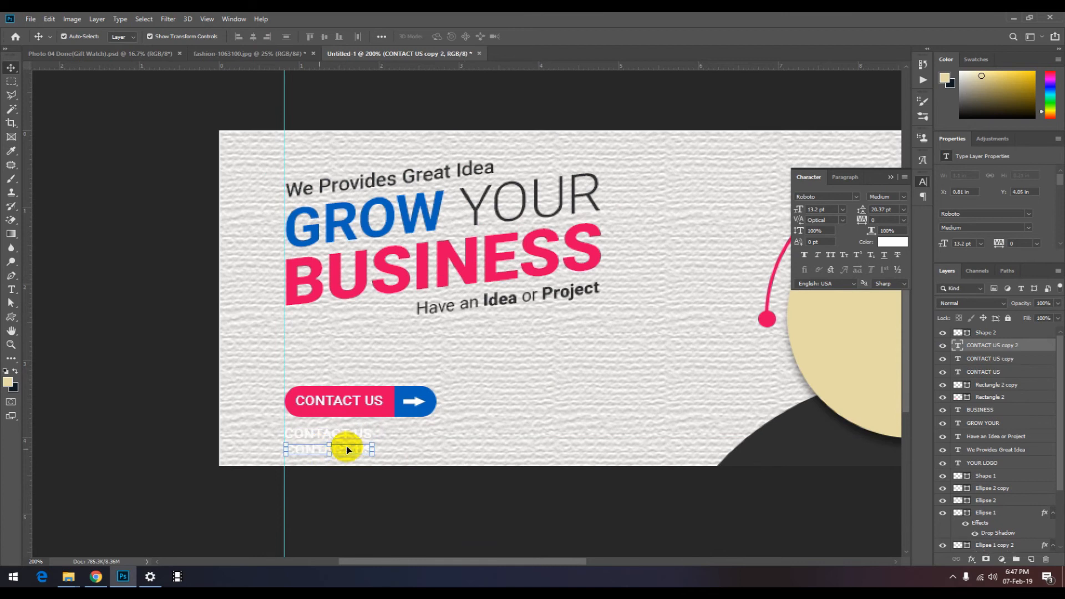
pyautogui.click(844, 210)
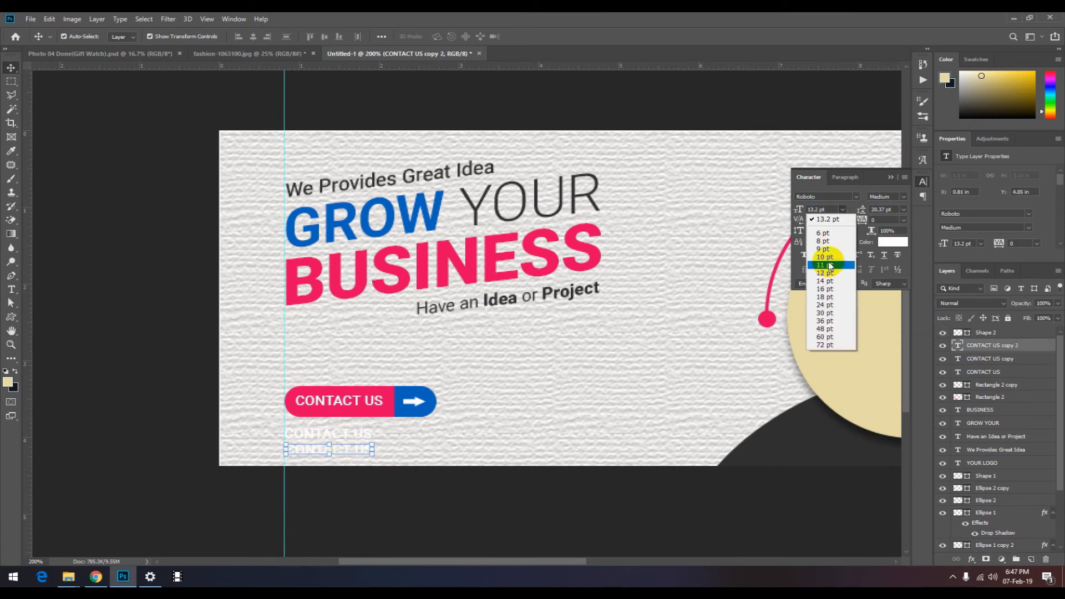
pyautogui.click(825, 258)
pyautogui.click(846, 209)
pyautogui.click(833, 269)
pyautogui.click(439, 494)
# Step: Recolour both CONTACT US copies below the button dark grey with a lightness of 20
pyautogui.click(367, 435)
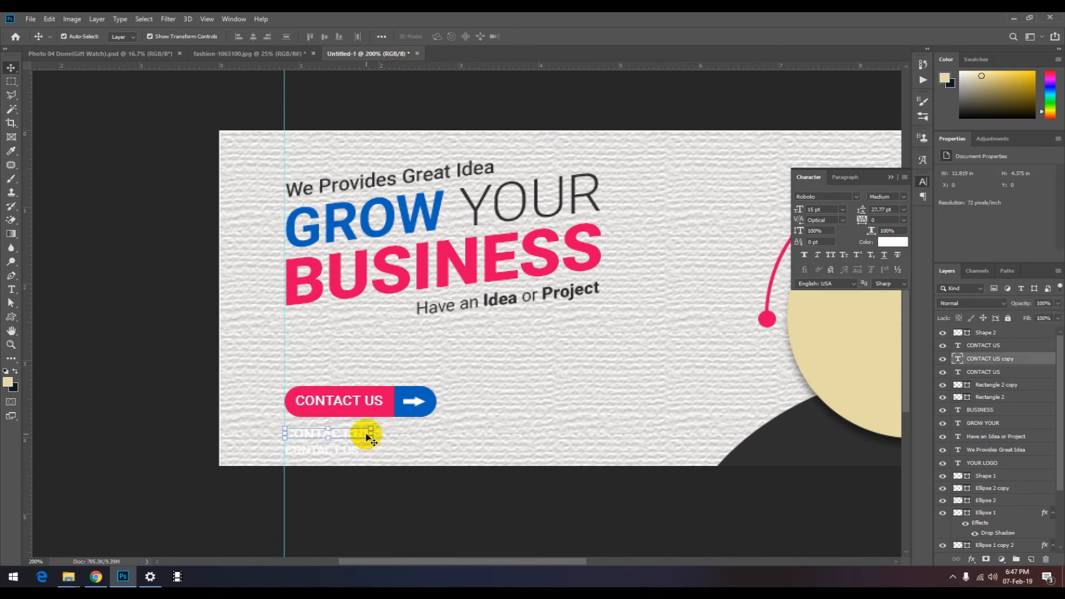
pyautogui.keyDown('shift'); pyautogui.click(333, 450); pyautogui.keyUp('shift')
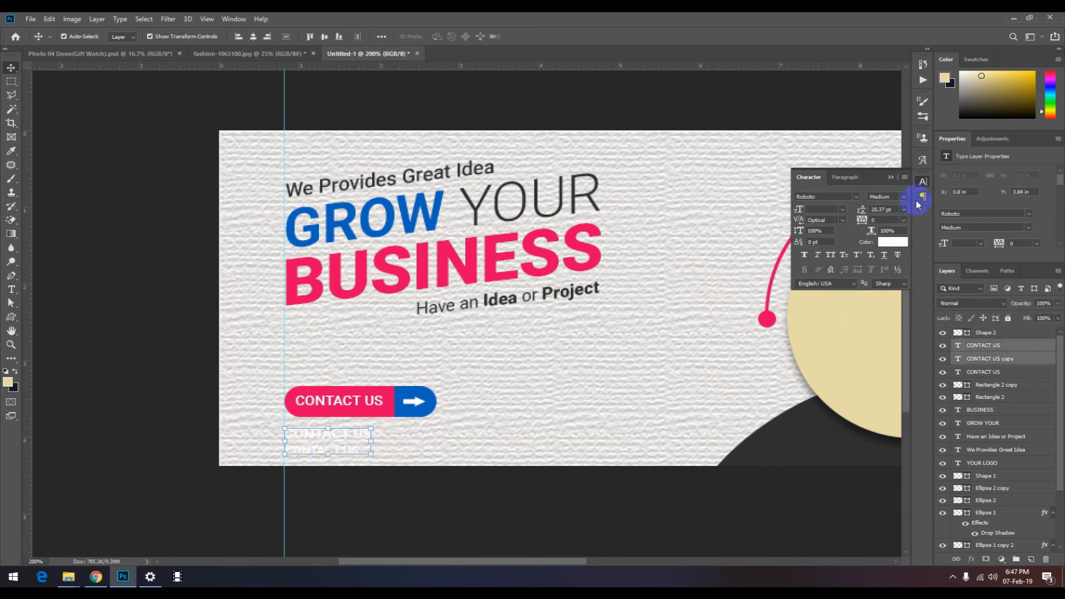
pyautogui.click(893, 242)
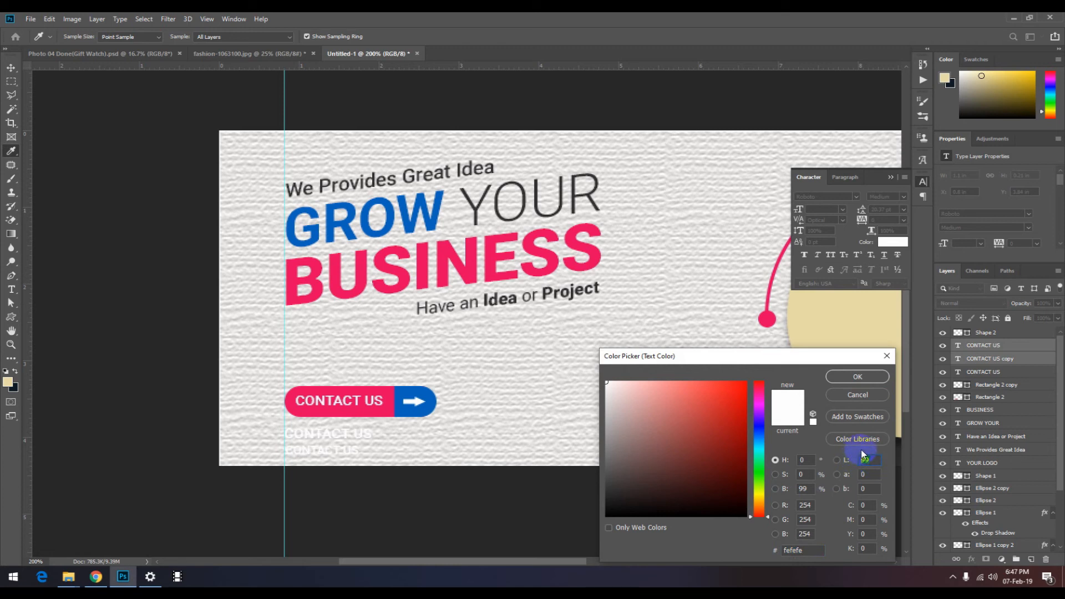
pyautogui.write('20')
pyautogui.click(867, 379)
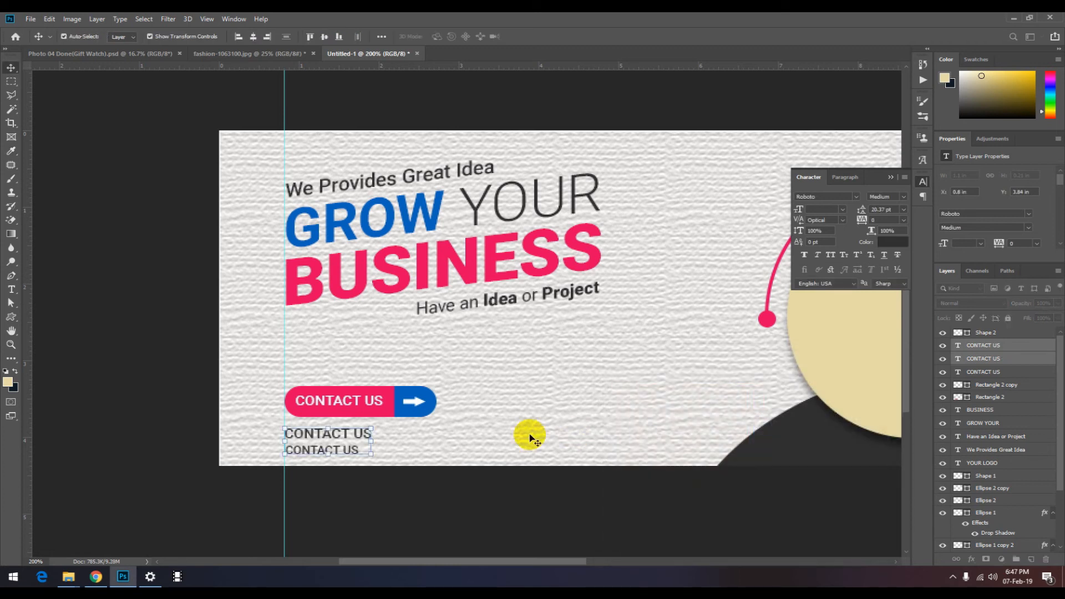
# Step: Scale the upper CONTACT US copy up to about 136% and replace its text with the placeholder phone number
pyautogui.click(348, 442)
pyautogui.moveTo(371, 434); pyautogui.dragTo(403, 435)
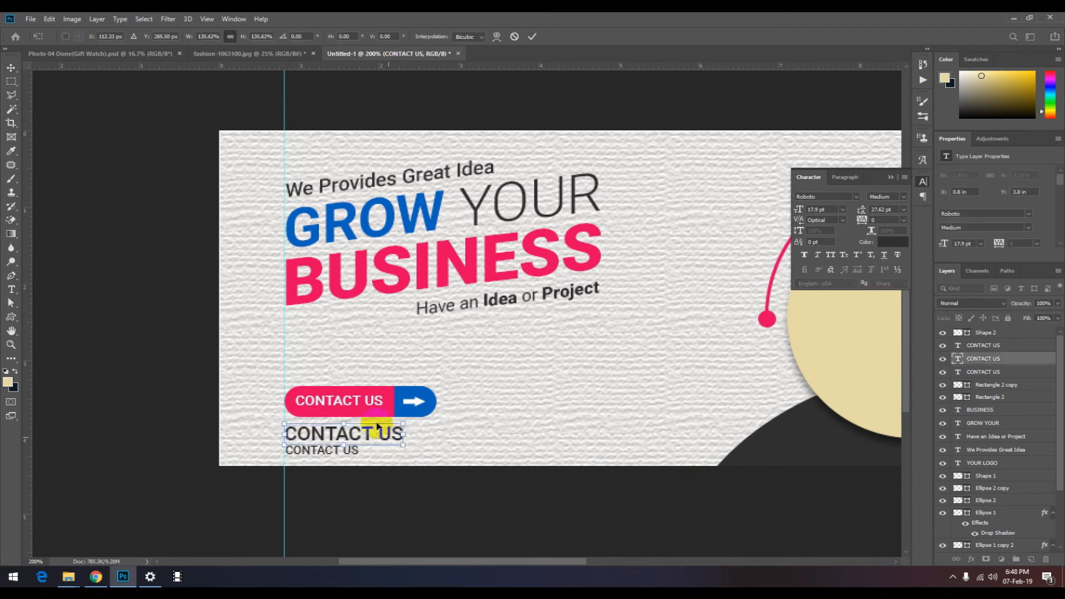
pyautogui.click(532, 36)
pyautogui.doubleClick(327, 432)
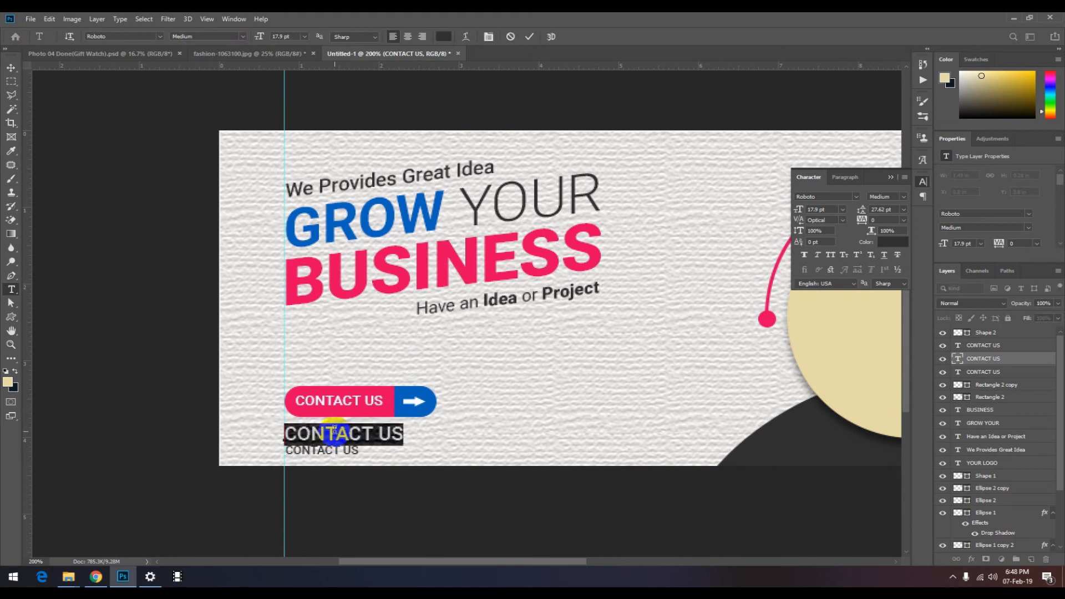
pyautogui.write('123-456-7890')
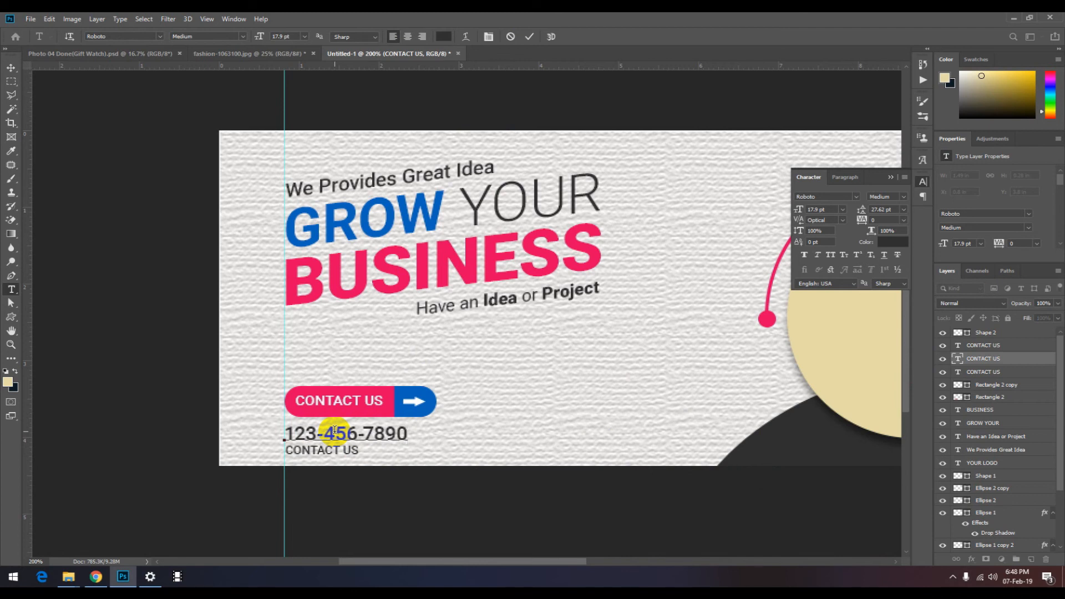
pyautogui.click(11, 67)
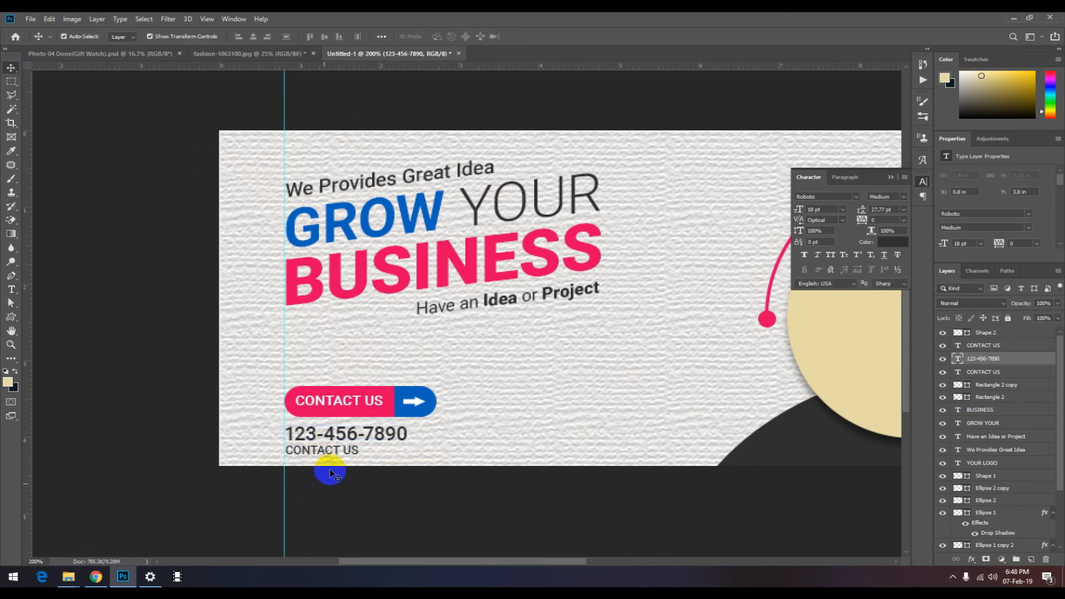
pyautogui.click(335, 454)
pyautogui.doubleClick(337, 456)
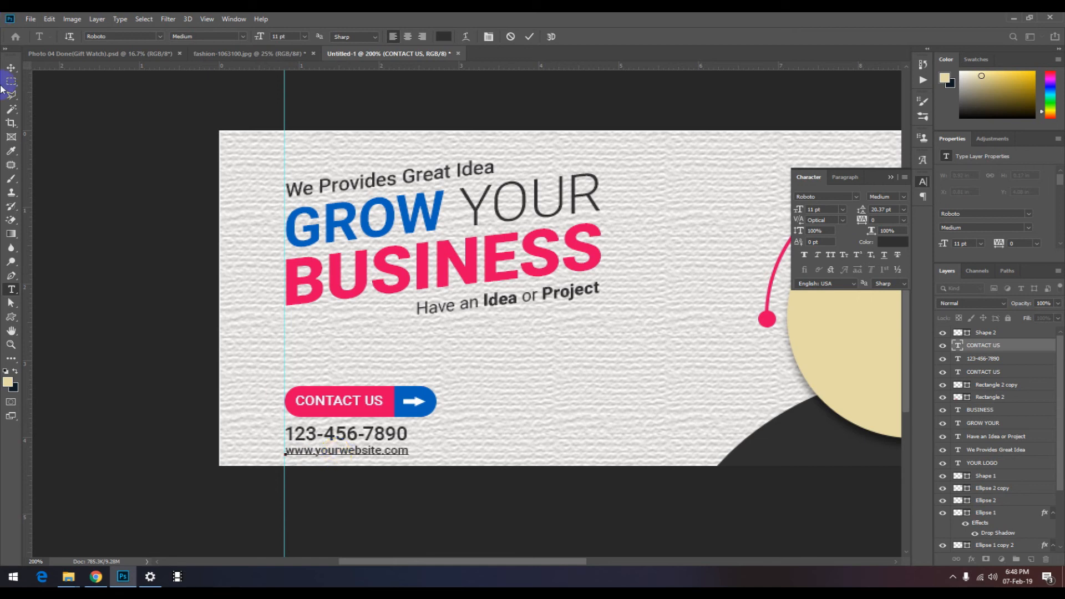
pyautogui.click(11, 67)
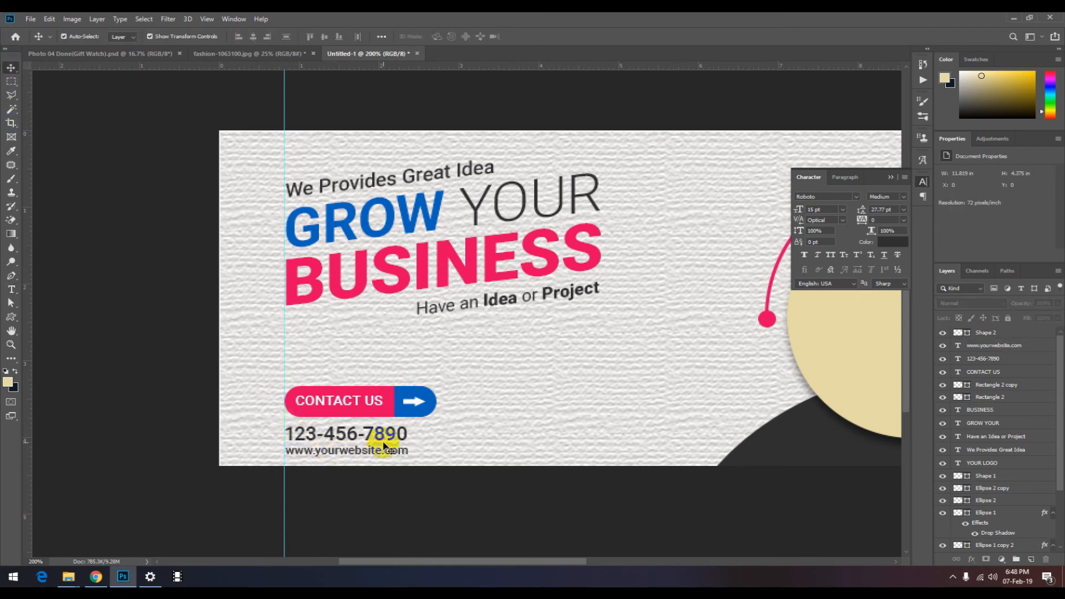
# Step: Open the photo business-3560916 from the Corporate folder inside Resource(SAFI) > photo on New Volume (E:)
pyautogui.hotkey('ctrl', '-')
pyautogui.moveTo(351, 429); pyautogui.dragTo(206, 424)
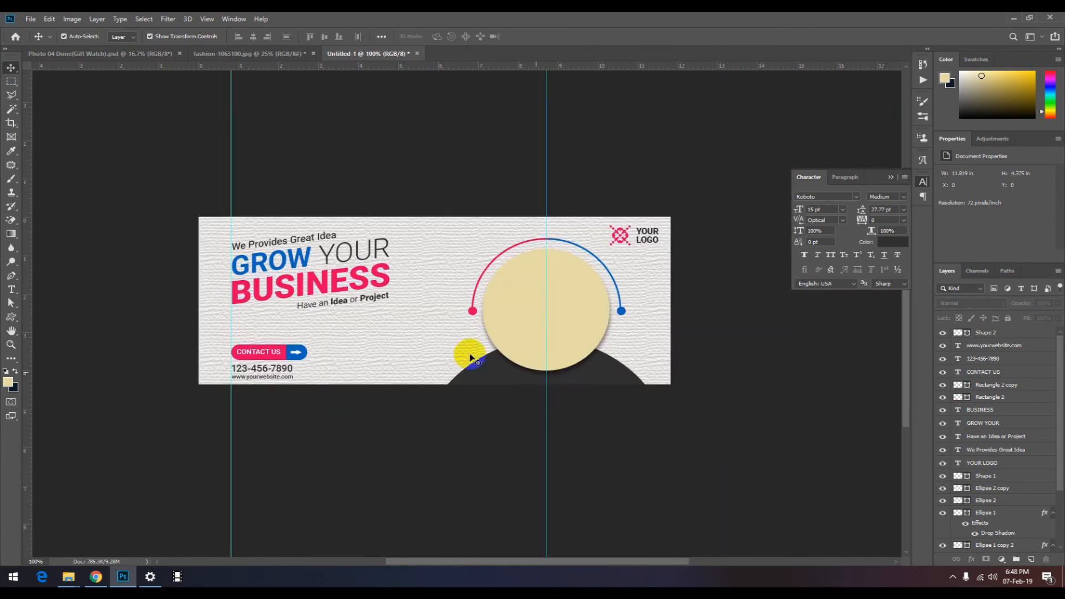
pyautogui.hotkey('ctrl', 'o')
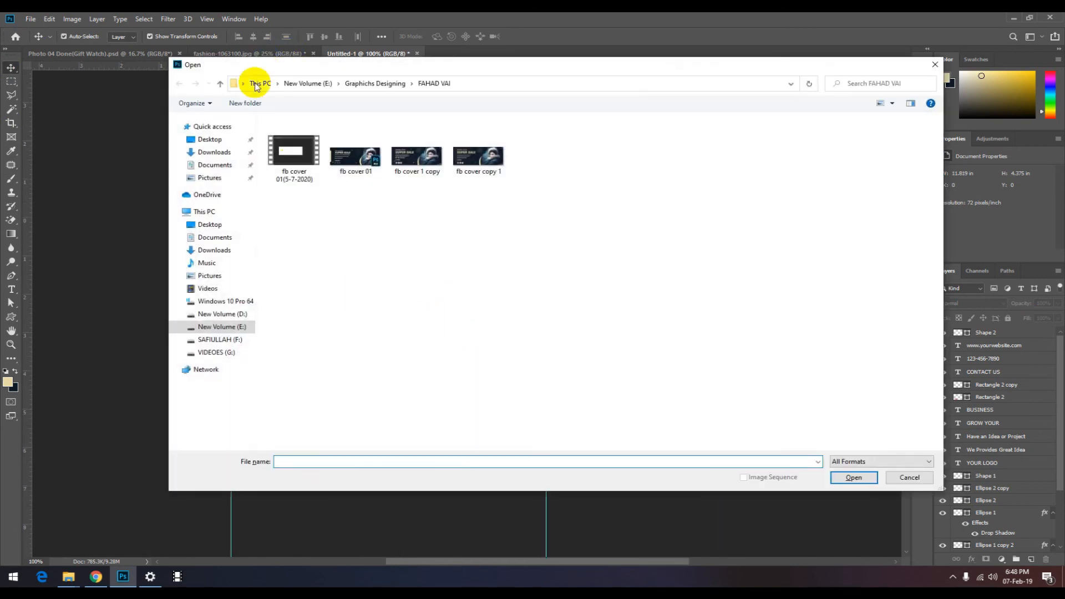
pyautogui.click(243, 327)
pyautogui.click(316, 168)
pyautogui.doubleClick(316, 168)
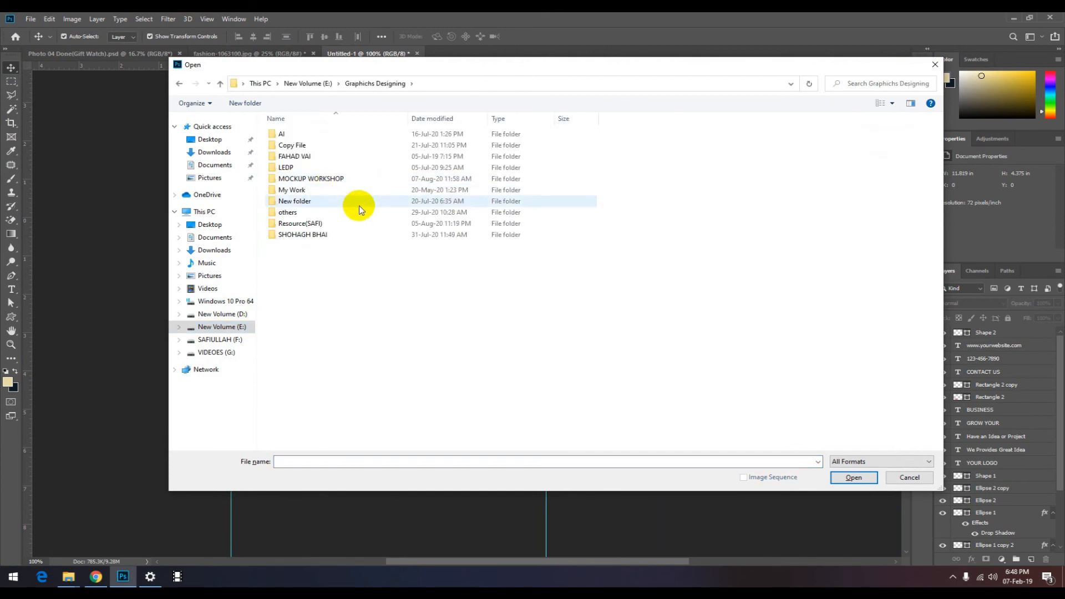
pyautogui.doubleClick(294, 217)
pyautogui.doubleClick(292, 290)
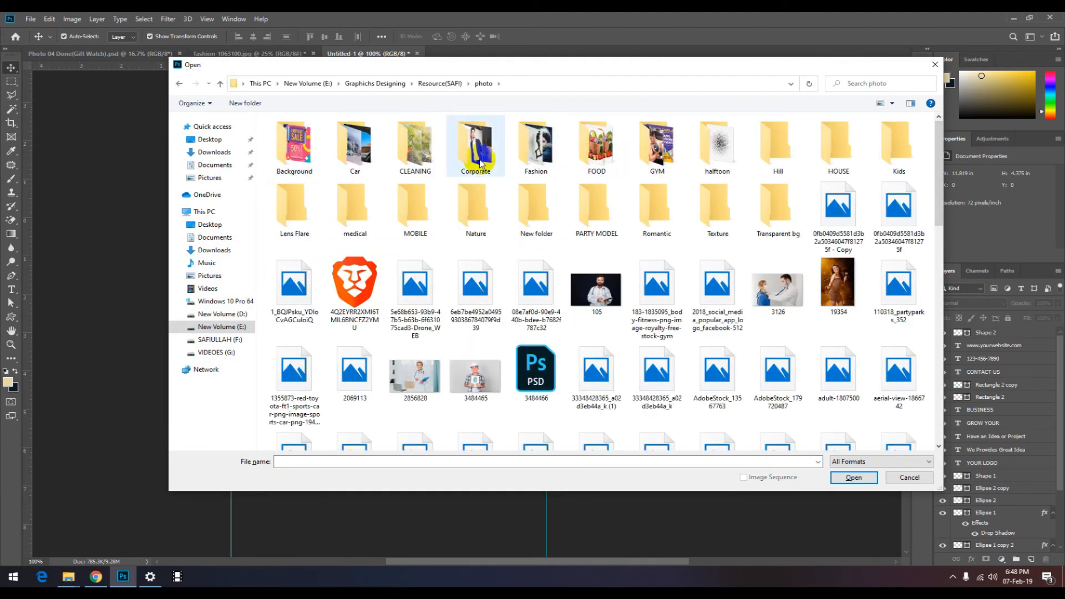
pyautogui.doubleClick(475, 147)
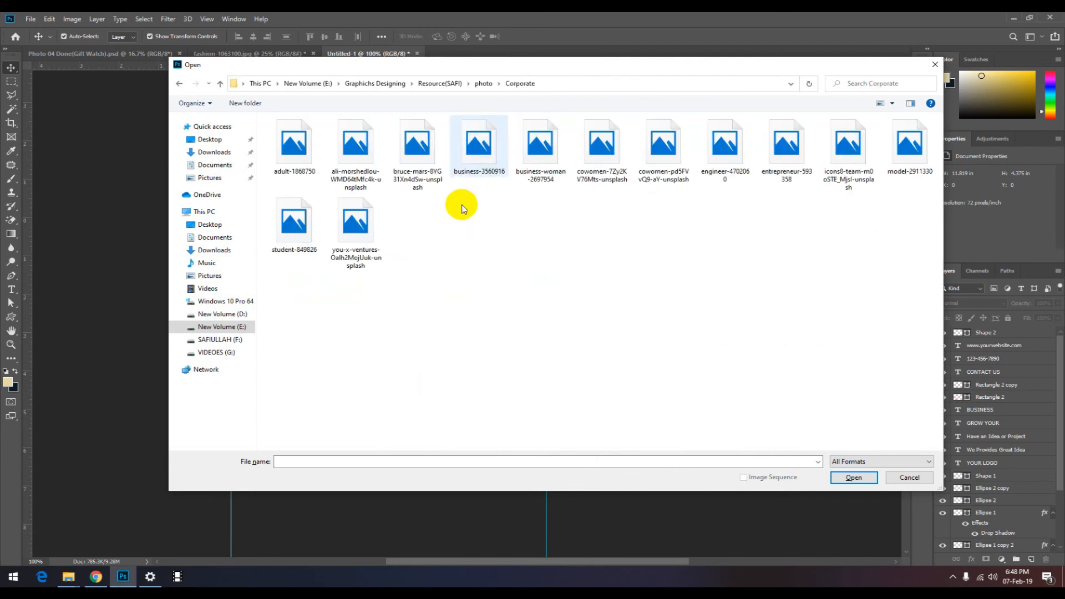
pyautogui.click(472, 158)
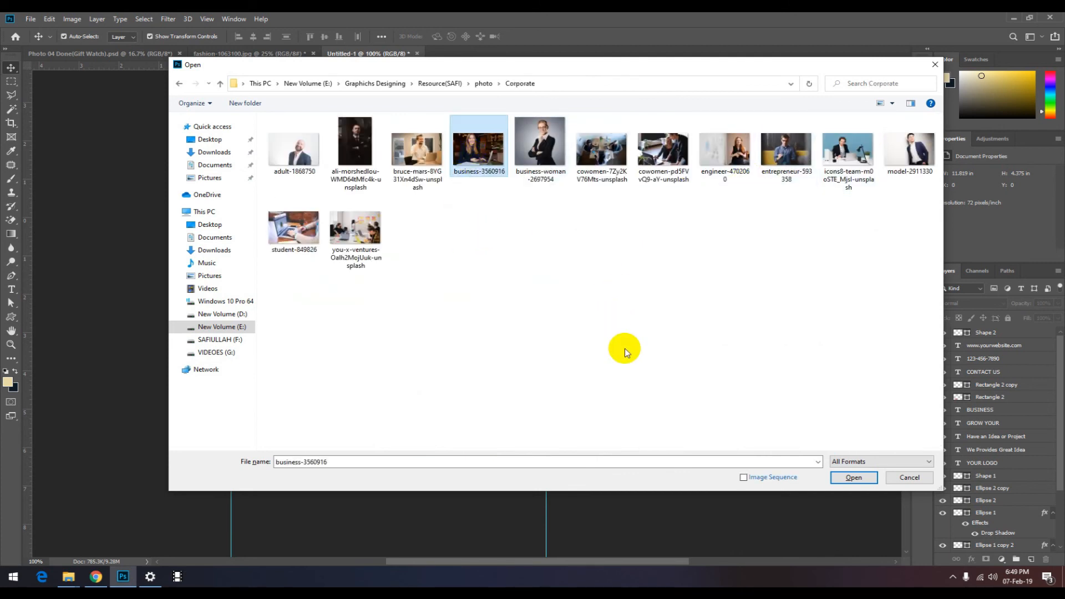
pyautogui.click(855, 479)
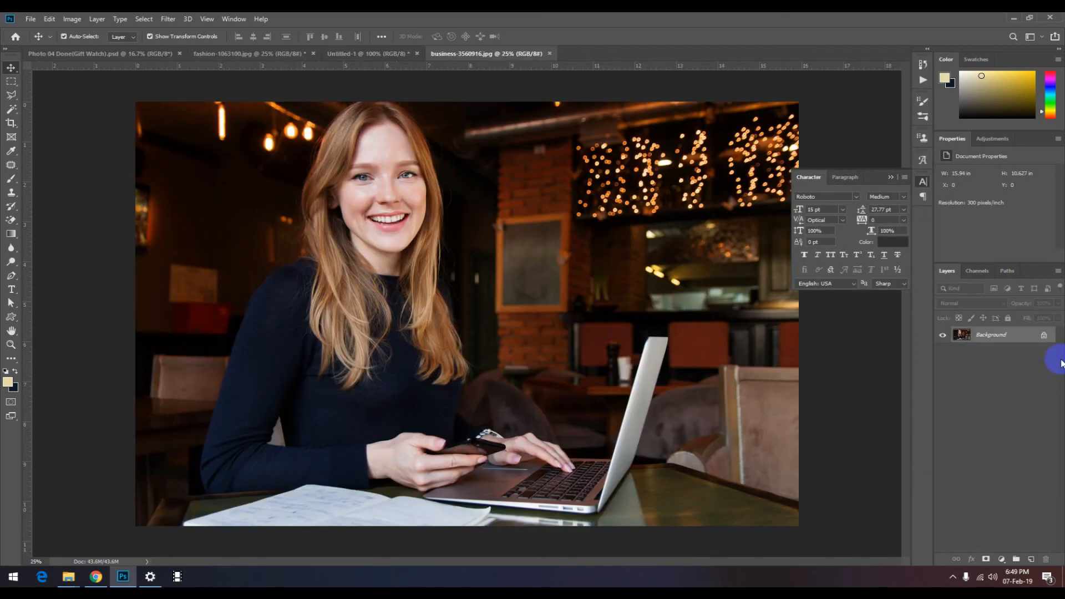
# Step: Unlock and copy the business photo, paste it above the beige circle in Untitled-1 and clip it to that circle
pyautogui.click(1044, 337)
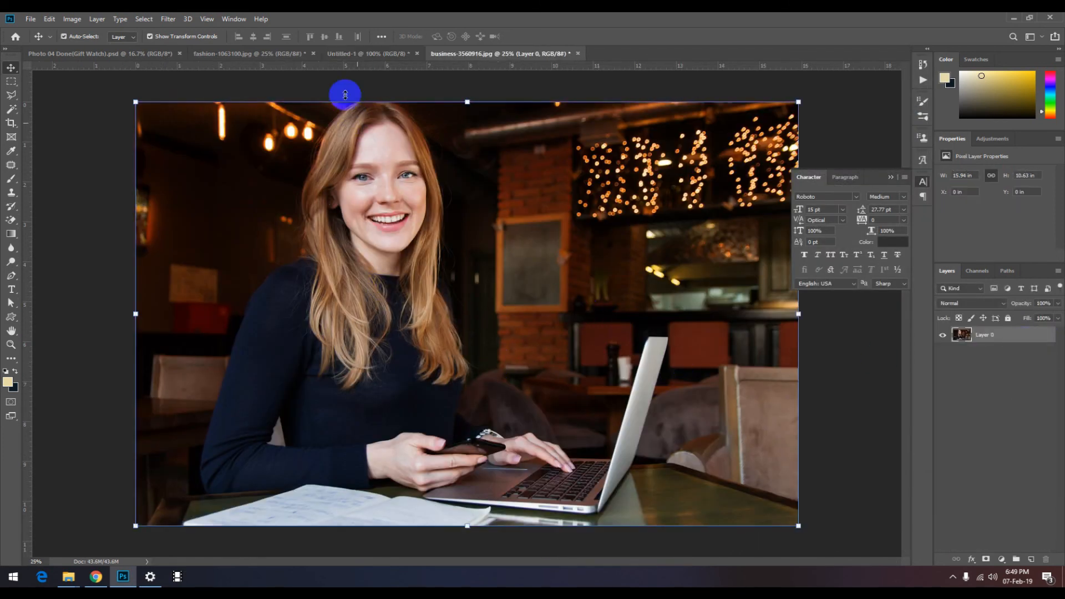
pyautogui.click(358, 59)
pyautogui.click(521, 292)
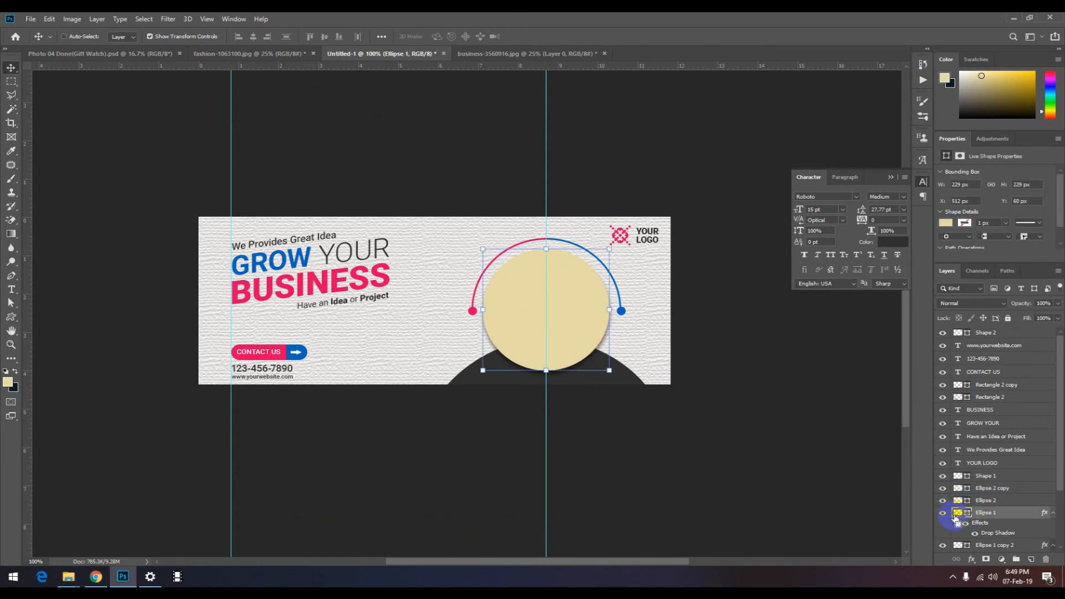
pyautogui.hotkey('ctrl', 'v')
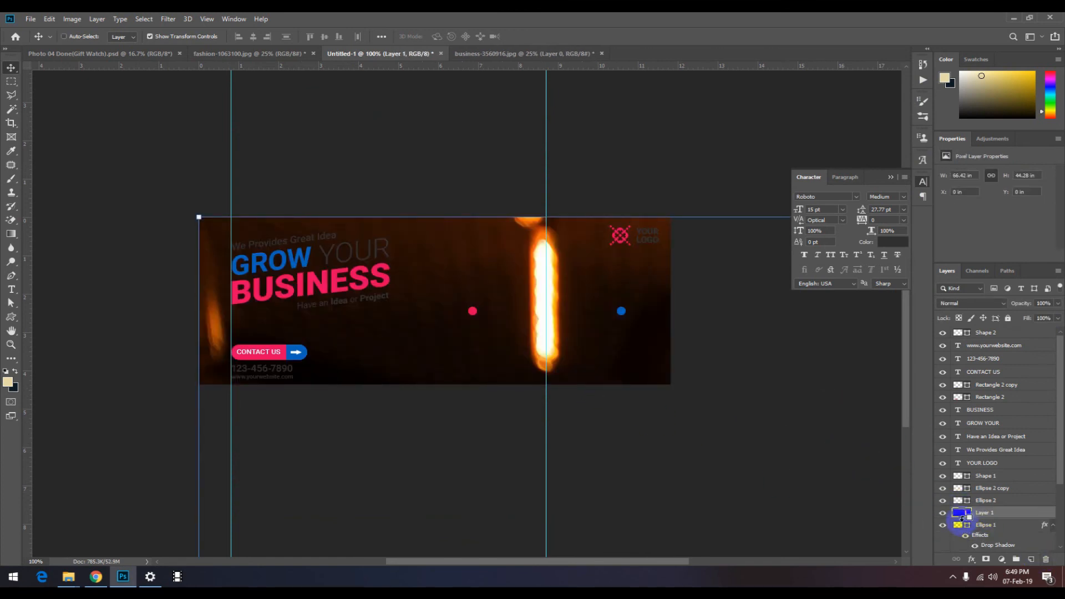
pyautogui.keyDown('alt'); pyautogui.click(957, 519); pyautogui.keyUp('alt')
# Step: Scale the pasted business photo down to about 6.95% so it fits over the circle
pyautogui.hotkey('ctrl', '-')
pyautogui.hotkey('ctrl', '-')
pyautogui.hotkey('ctrl', '-')
pyautogui.hotkey('ctrl', '-')
pyautogui.hotkey('ctrl', '-')
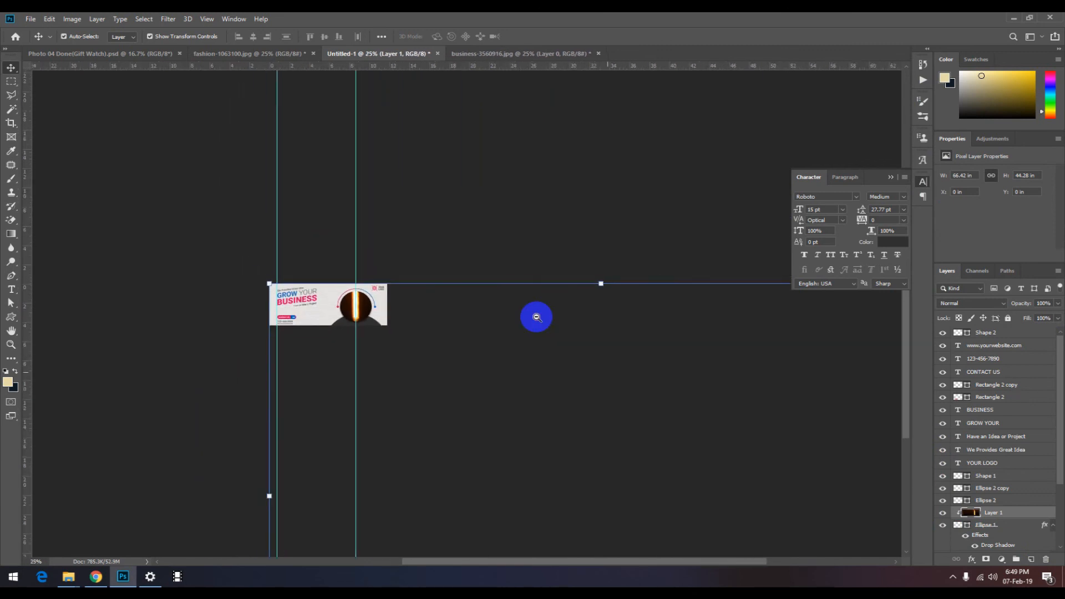
pyautogui.hotkey('ctrl', '-')
pyautogui.moveTo(542, 409); pyautogui.dragTo(264, 224)
pyautogui.hotkey('ctrl', '+')
pyautogui.hotkey('ctrl', '+')
pyautogui.hotkey('ctrl', '+')
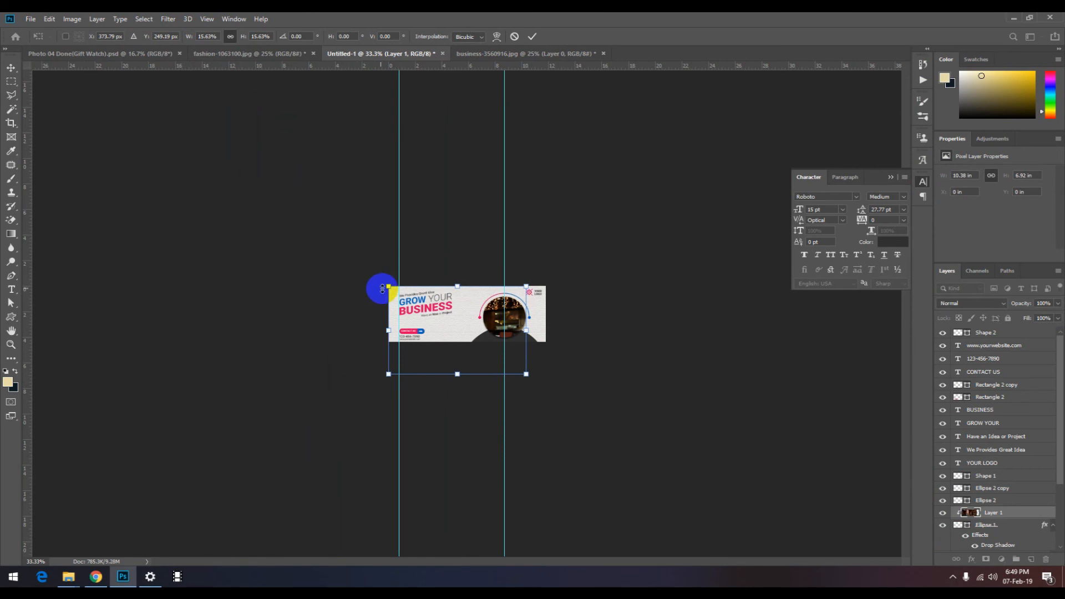
pyautogui.moveTo(389, 288); pyautogui.dragTo(519, 302)
pyautogui.moveTo(510, 343); pyautogui.dragTo(509, 337)
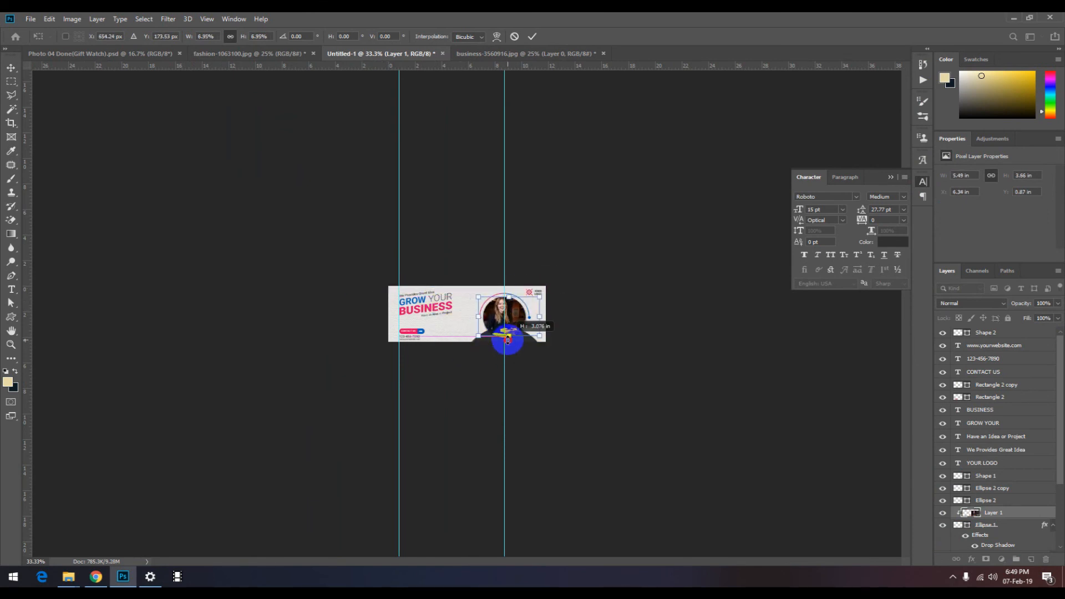
# Step: Enlarge the photo to about 7.15% and shift it slightly right so the woman is centred in the circle
pyautogui.hotkey('ctrl', '+')
pyautogui.hotkey('ctrl', '+')
pyautogui.hotkey('ctrl', '+')
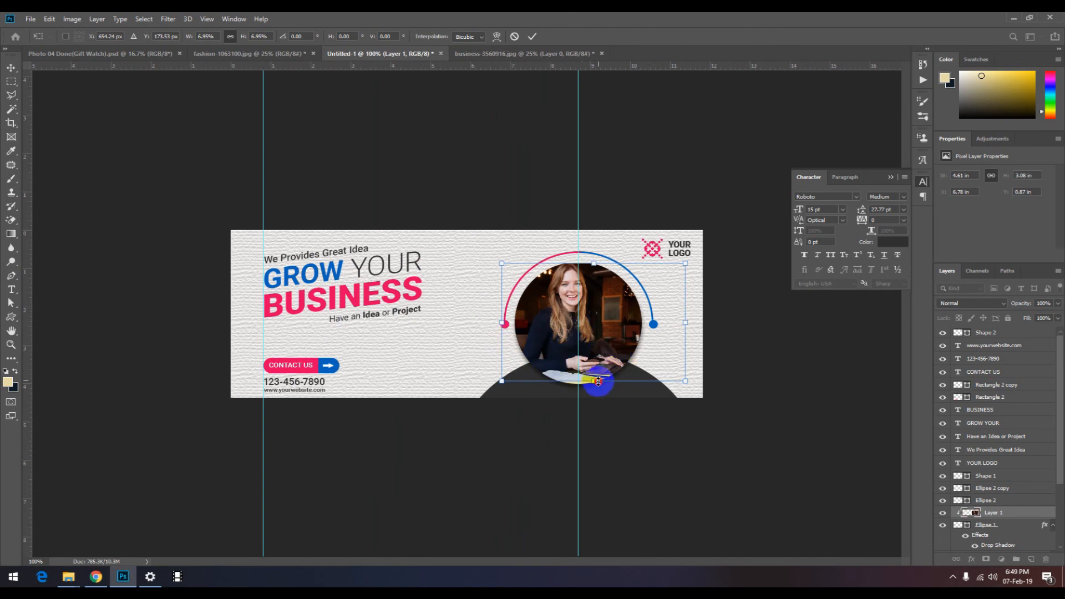
pyautogui.moveTo(594, 382); pyautogui.dragTo(594, 387)
pyautogui.moveTo(598, 351); pyautogui.dragTo(607, 352)
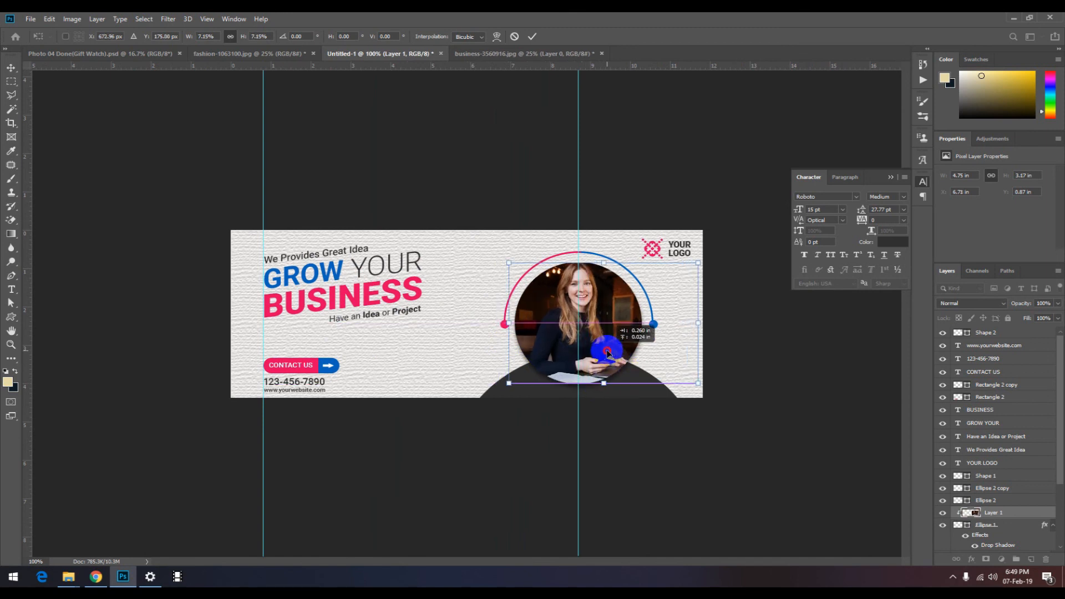
pyautogui.press('Return')
# Step: Fine-tune the photo's fit inside the circle with Free Transform
pyautogui.hotkey('ctrl', '+')
pyautogui.hotkey('ctrl', 't')
pyautogui.moveTo(673, 211); pyautogui.dragTo(689, 206)
pyautogui.click(694, 515)
pyautogui.click(659, 387)
pyautogui.hotkey('ctrl', 't')
pyautogui.click(724, 539)
pyautogui.keyDown('alt'); pyautogui.click(692, 515); pyautogui.keyUp('alt')
pyautogui.click(630, 442)
pyautogui.moveTo(565, 333); pyautogui.dragTo(688, 381)
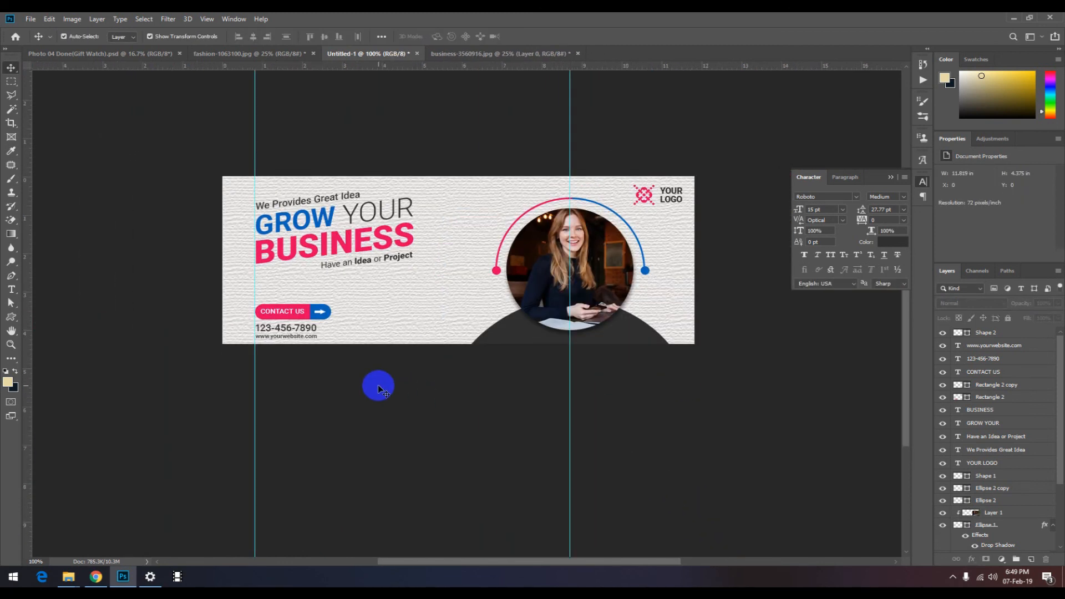
# Step: Align the CONTACT US text to the vertical centre of its button shapes
pyautogui.scroll(1, 262, 319)
pyautogui.click(291, 357)
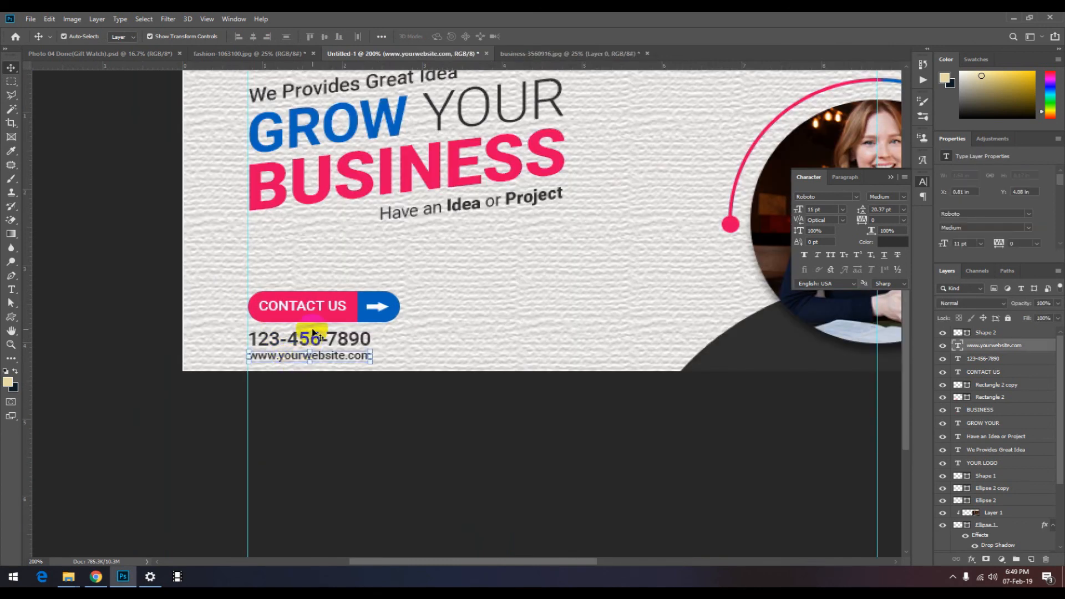
pyautogui.keyDown('shift'); pyautogui.click(313, 338); pyautogui.keyUp('shift')
pyautogui.keyDown('shift'); pyautogui.click(324, 308); pyautogui.keyUp('shift')
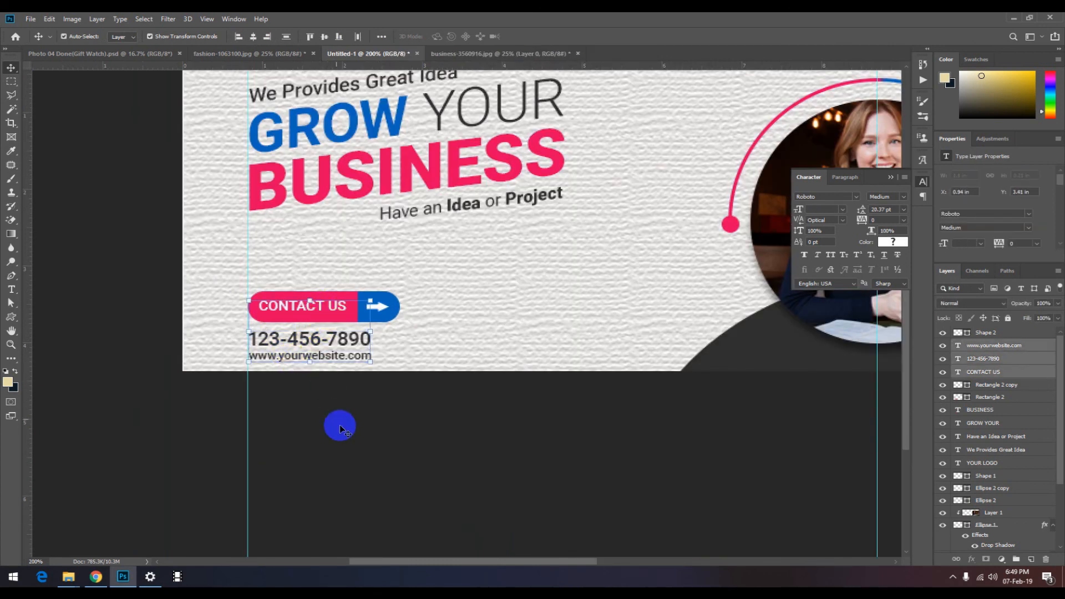
pyautogui.click(339, 426)
pyautogui.click(338, 310)
pyautogui.keyDown('shift'); pyautogui.click(340, 306); pyautogui.keyUp('shift')
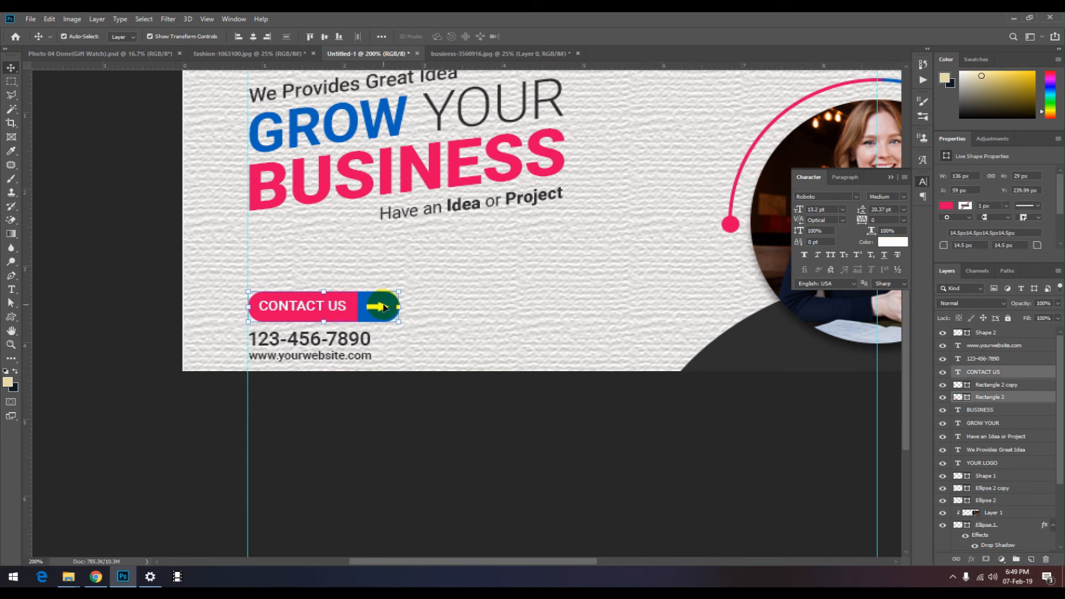
pyautogui.keyDown('shift'); pyautogui.click(381, 306); pyautogui.keyUp('shift')
pyautogui.click(324, 38)
pyautogui.click(355, 444)
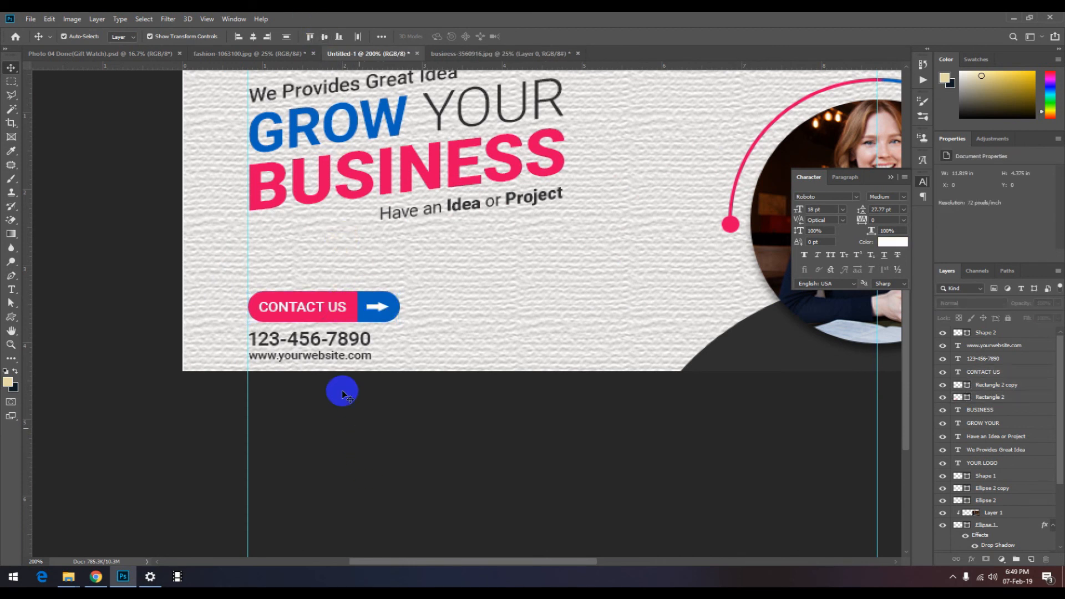
# Step: Select the website line, phone number, CONTACT US text, button shapes and arrow together
pyautogui.click(328, 340)
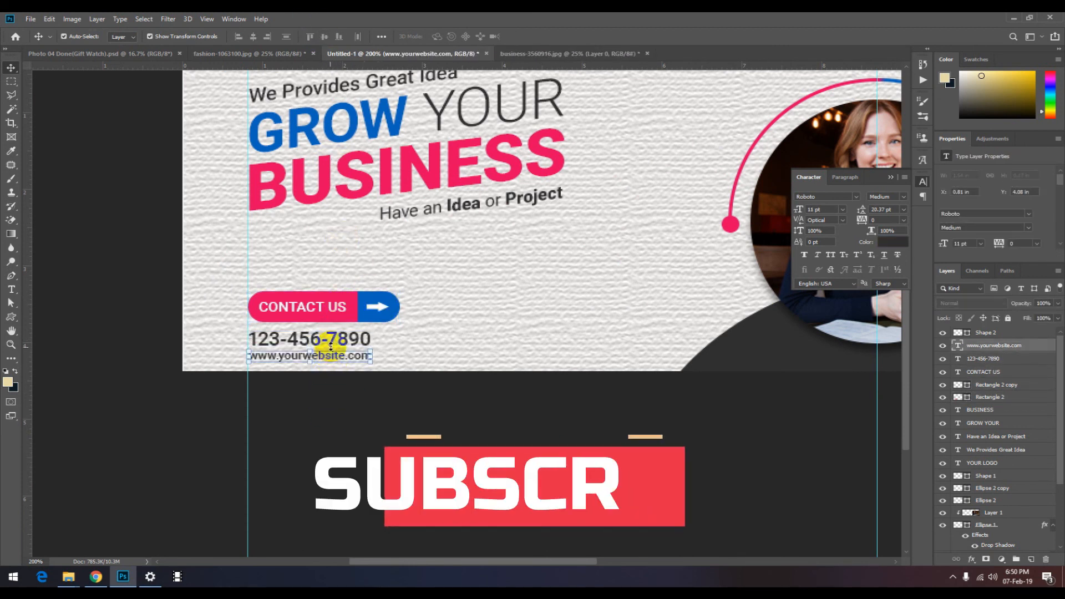
pyautogui.keyDown('shift'); pyautogui.click(329, 355); pyautogui.keyUp('shift')
pyautogui.keyDown('shift'); pyautogui.click(333, 309); pyautogui.keyUp('shift')
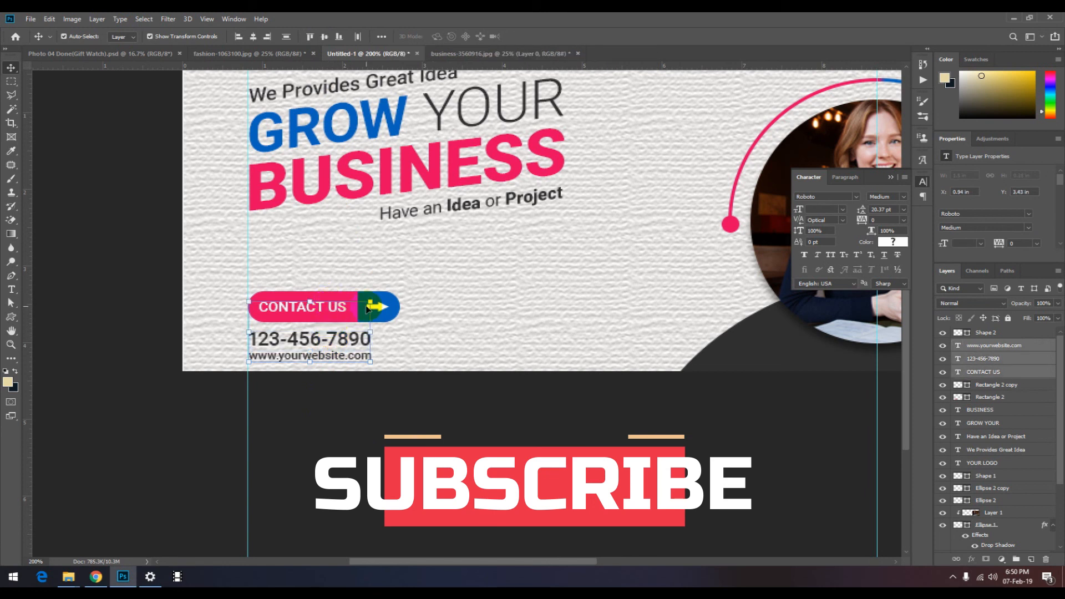
pyautogui.keyDown('shift'); pyautogui.click(388, 312); pyautogui.keyUp('shift')
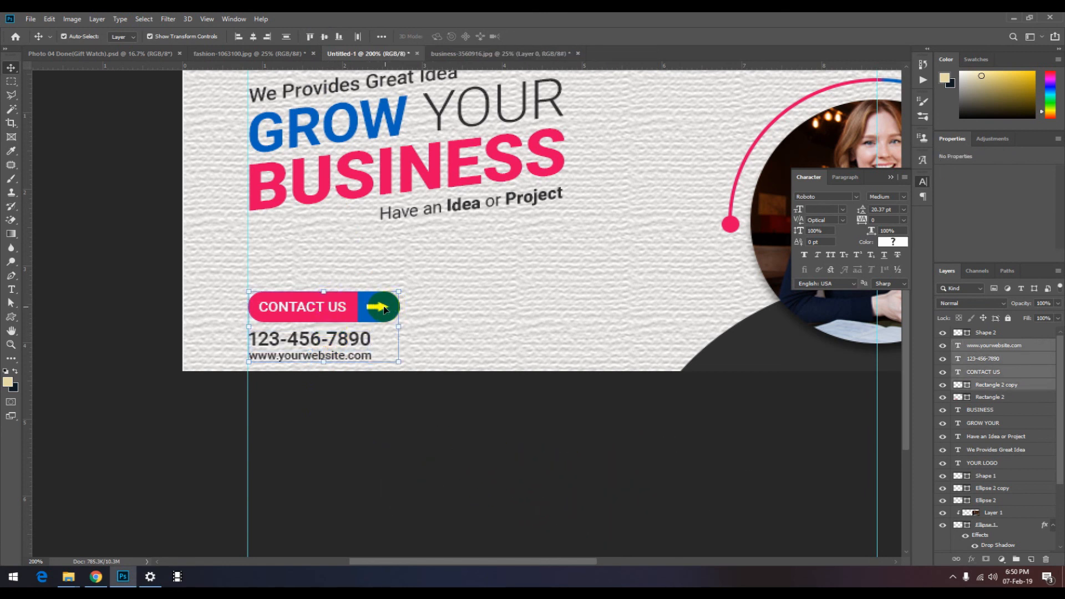
pyautogui.keyDown('shift'); pyautogui.click(381, 307); pyautogui.keyUp('shift')
pyautogui.keyDown('shift'); pyautogui.click(356, 308); pyautogui.keyUp('shift')
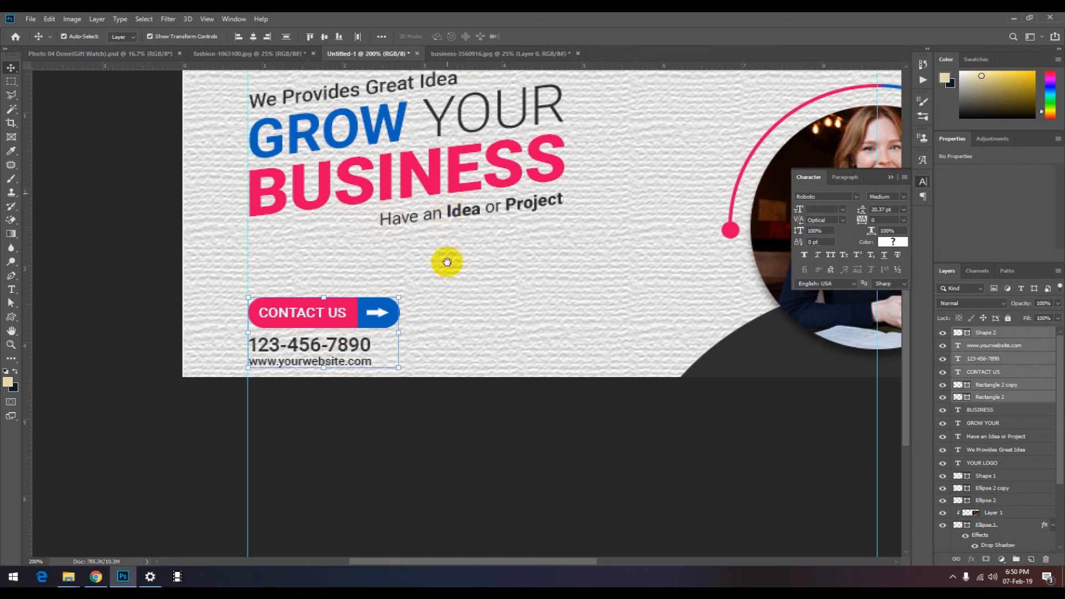
# Step: Add the slanted headline lines to the selection and move the whole text block about 29 px right and 5 px up
pyautogui.scroll(3, 445, 261)
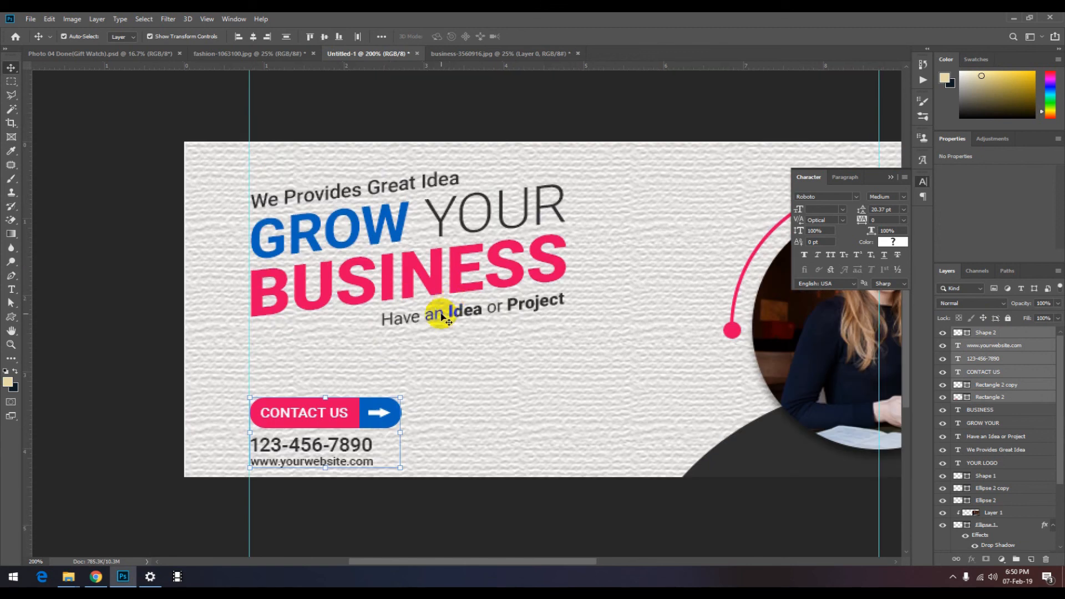
pyautogui.keyDown('shift'); pyautogui.click(390, 320); pyautogui.keyUp('shift')
pyautogui.keyDown('shift'); pyautogui.click(394, 268); pyautogui.keyUp('shift')
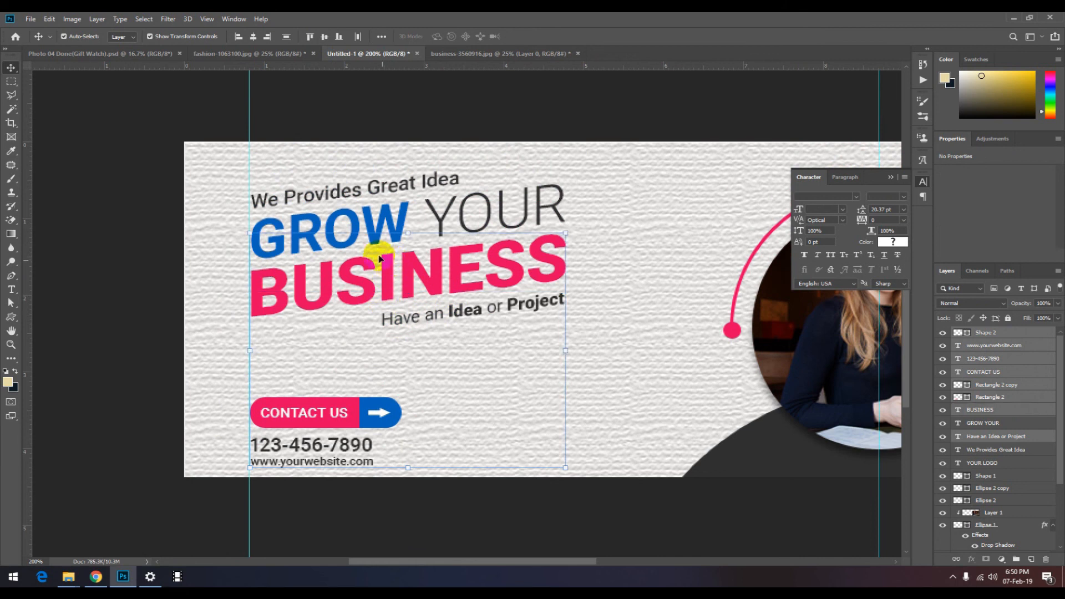
pyautogui.keyDown('shift'); pyautogui.click(342, 212); pyautogui.keyUp('shift')
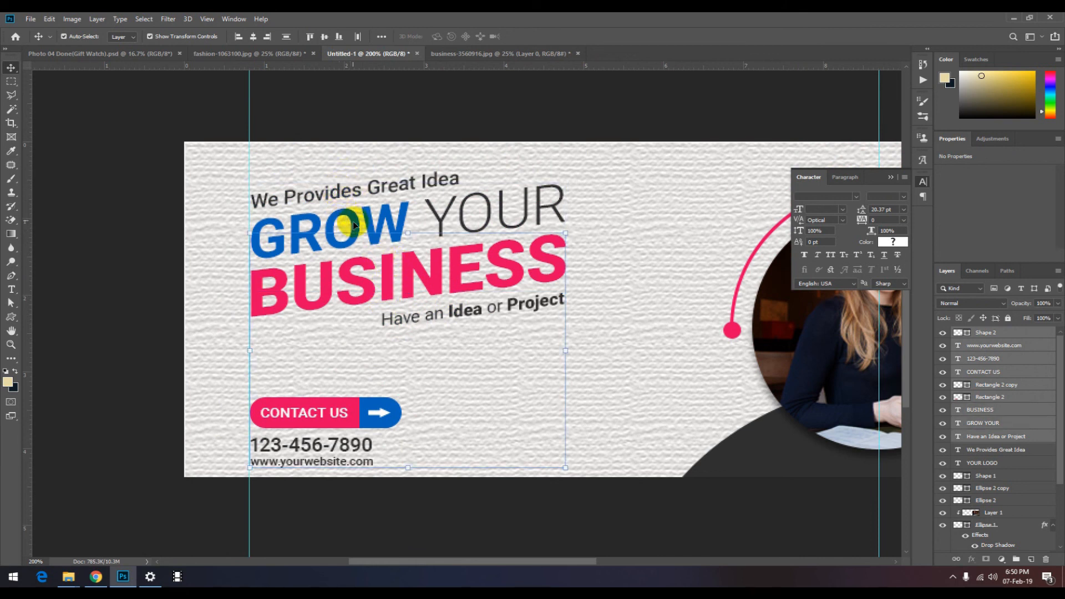
pyautogui.keyDown('shift'); pyautogui.click(350, 223); pyautogui.keyUp('shift')
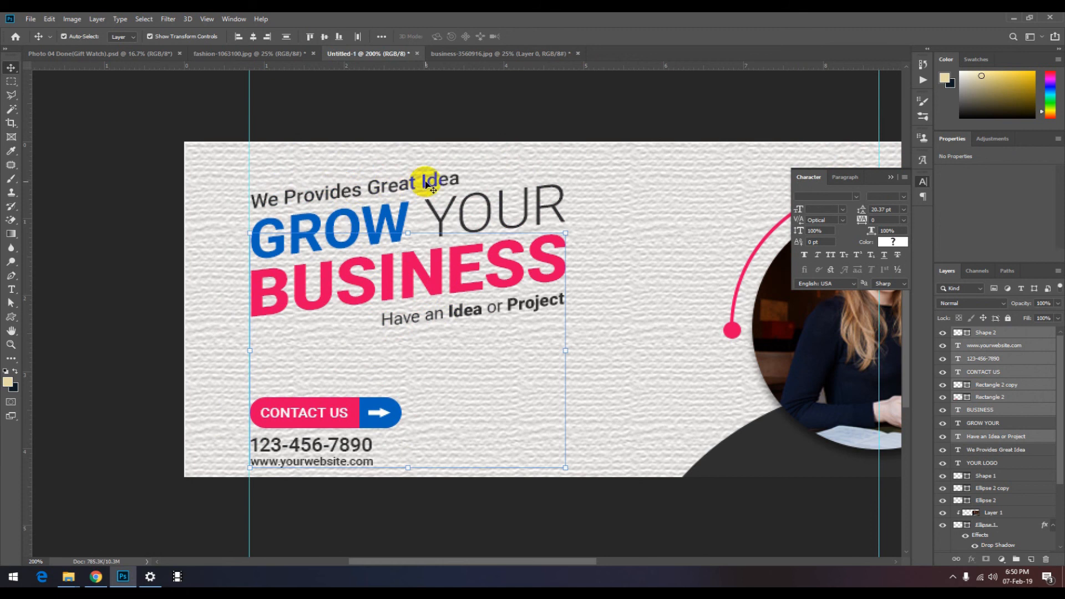
pyautogui.keyDown('shift'); pyautogui.click(457, 180); pyautogui.keyUp('shift')
pyautogui.keyDown('shift'); pyautogui.click(409, 207); pyautogui.keyUp('shift')
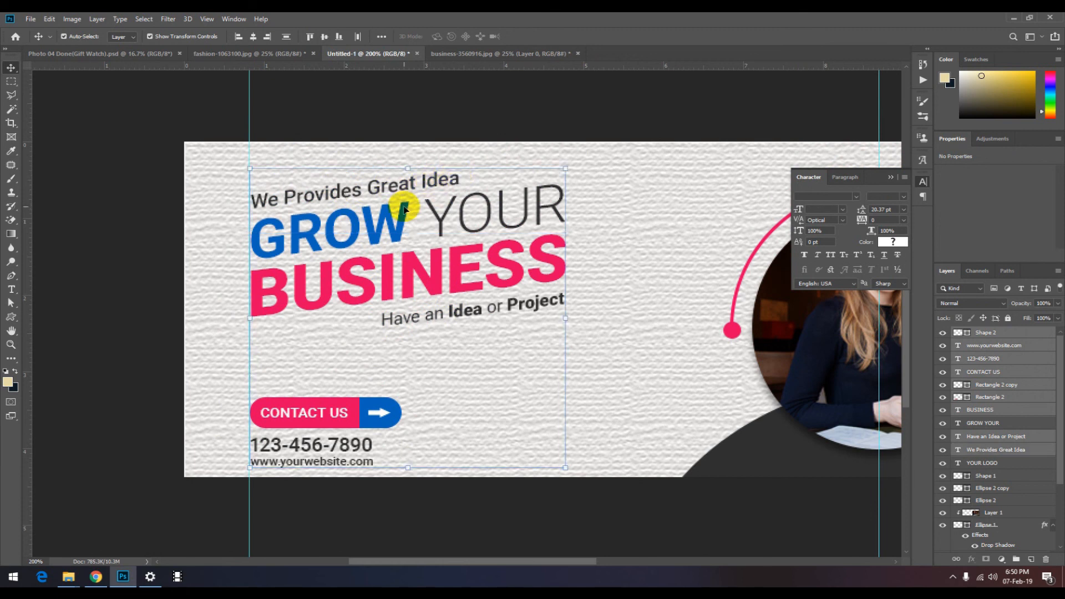
pyautogui.keyDown('alt'); pyautogui.click(415, 283); pyautogui.keyUp('alt')
pyautogui.press('Delete')
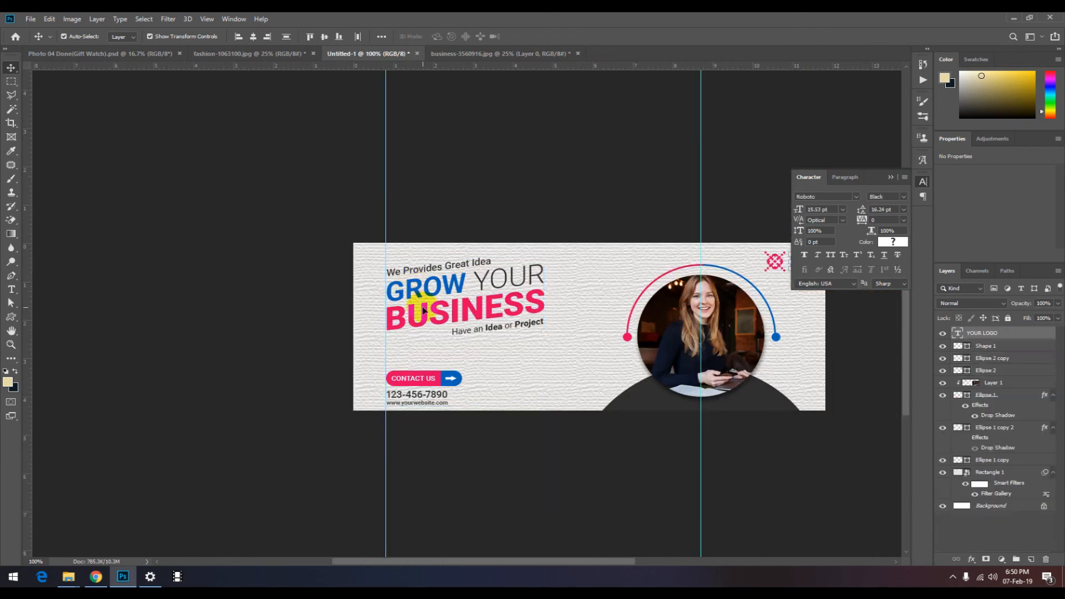
pyautogui.hotkey('ctrl', 'z')
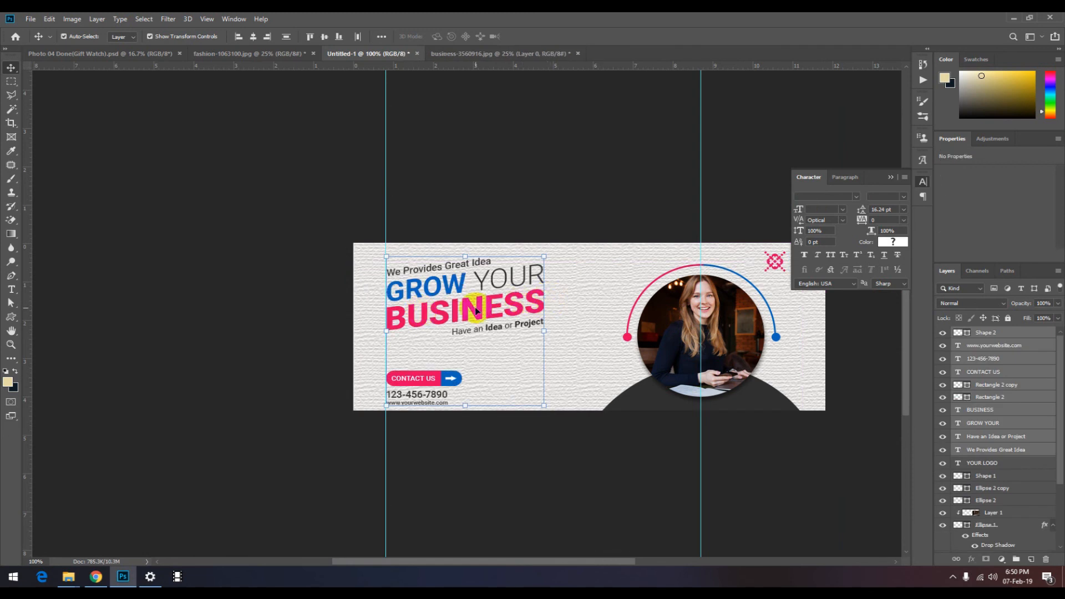
pyautogui.moveTo(475, 310); pyautogui.dragTo(495, 310)
pyautogui.click(562, 318)
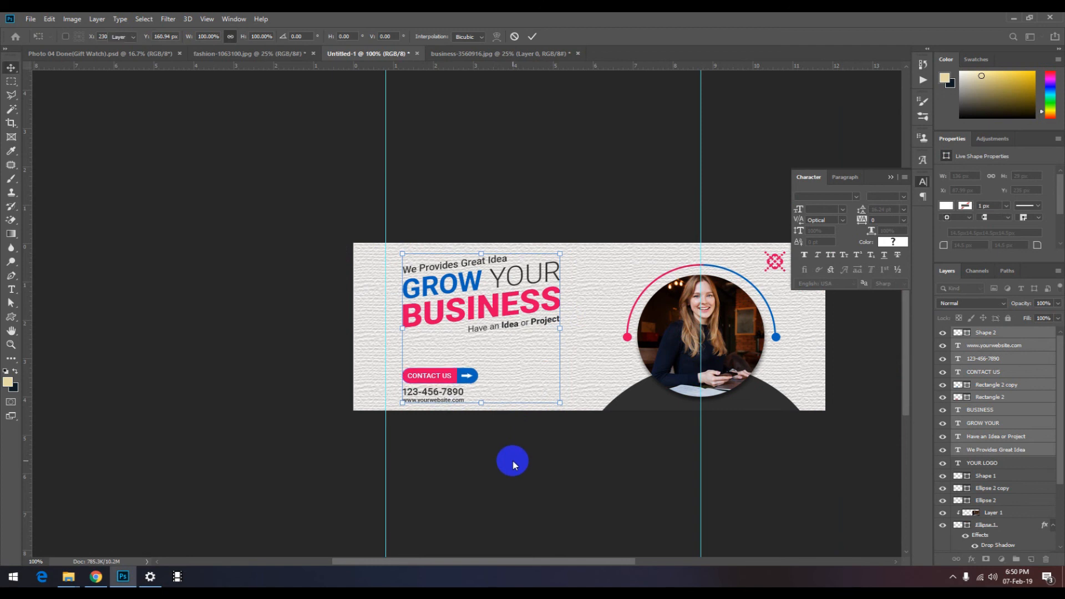
pyautogui.click(766, 463)
# Step: Select the clipped photo, its circle, the coloured arcs and the dark ellipses, and move them slightly left as one group
pyautogui.moveTo(722, 454); pyautogui.dragTo(634, 469)
pyautogui.click(581, 414)
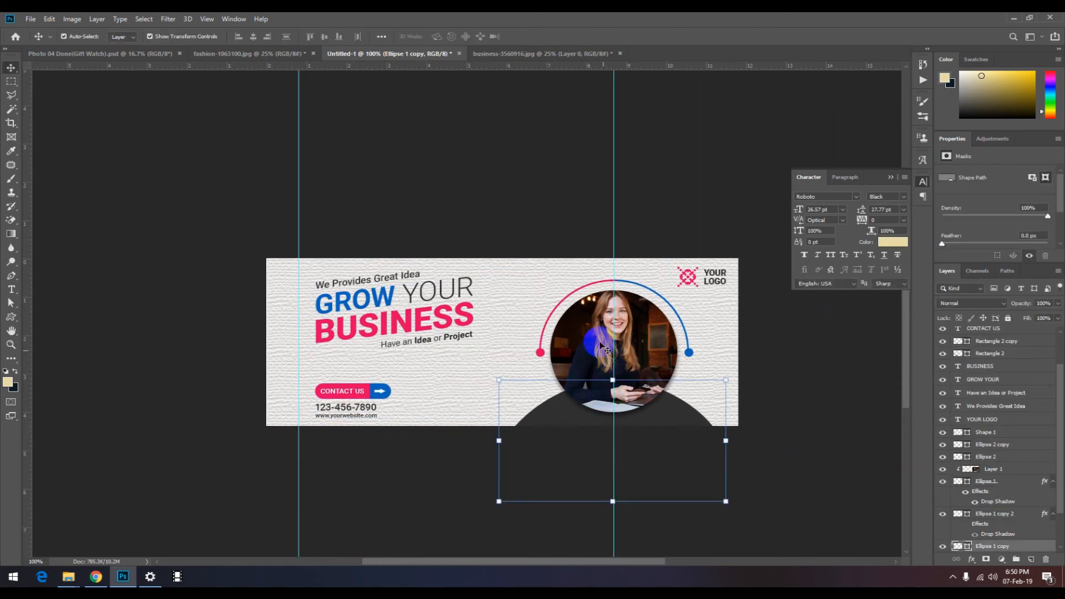
pyautogui.click(602, 347)
pyautogui.click(543, 351)
pyautogui.keyDown('shift'); pyautogui.click(689, 353); pyautogui.keyUp('shift')
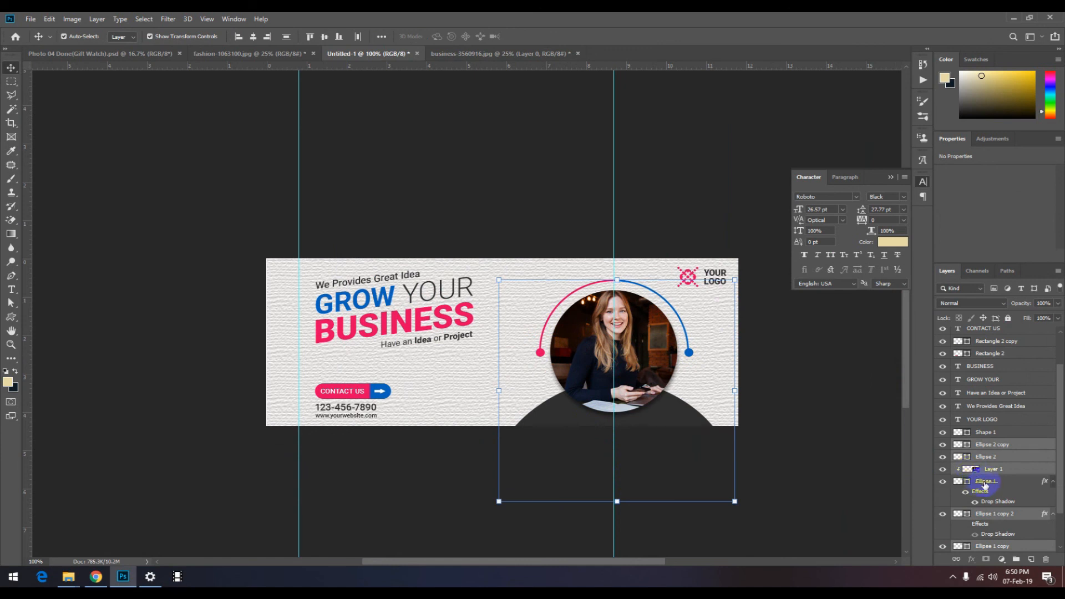
pyautogui.moveTo(587, 358); pyautogui.dragTo(574, 357)
pyautogui.click(773, 501)
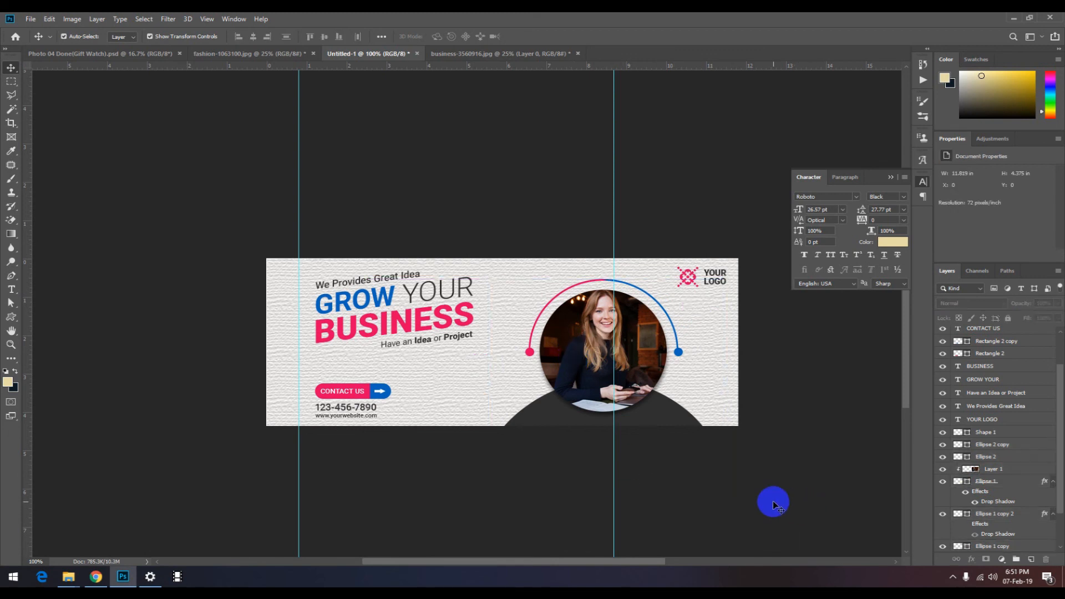
# Step: Examine the overall banner layout with the guides hidden, and show the guides again
pyautogui.hotkey('ctrl', ';')
pyautogui.keyDown('alt'); pyautogui.click(489, 401); pyautogui.keyUp('alt')
pyautogui.moveTo(500, 383); pyautogui.dragTo(413, 418)
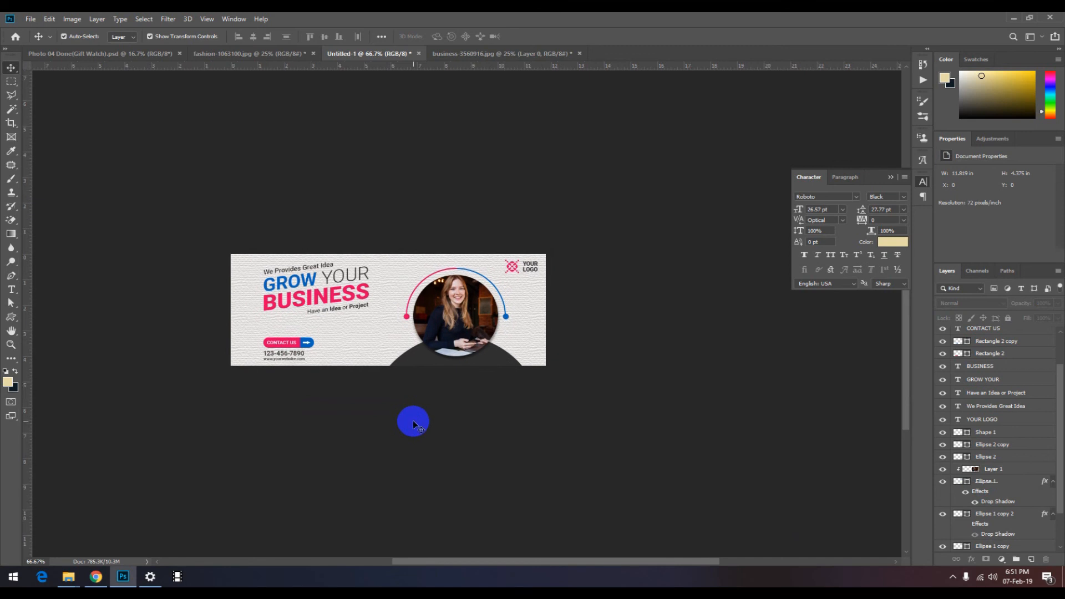
pyautogui.keyDown('ctrl'); pyautogui.click(305, 333); pyautogui.keyUp('ctrl')
pyautogui.hotkey('ctrl', ';')
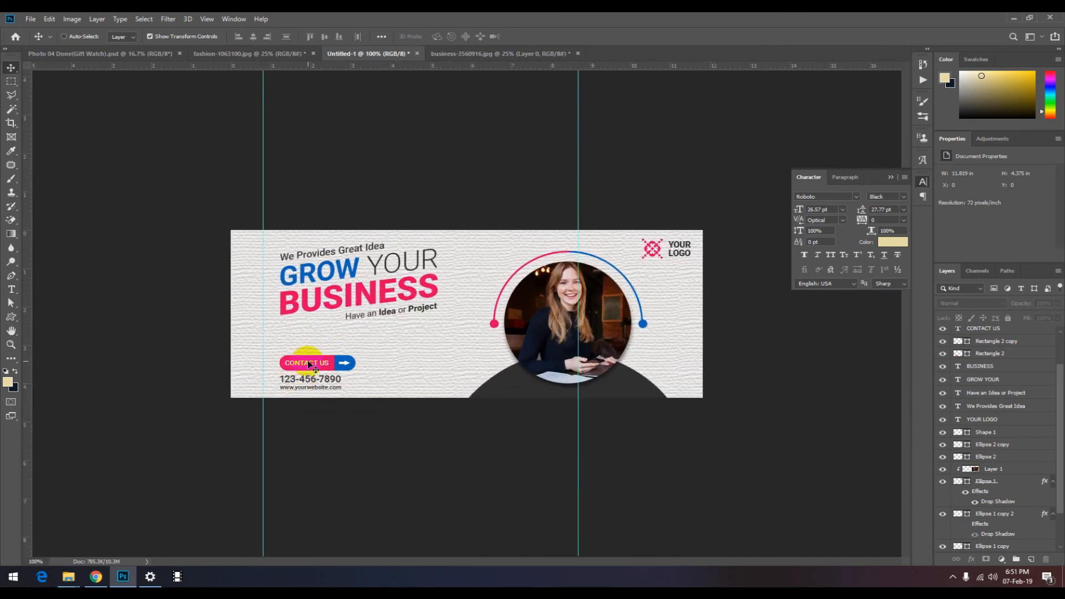
pyautogui.keyDown('ctrl'); pyautogui.click(308, 343); pyautogui.keyUp('ctrl')
pyautogui.keyDown('alt'); pyautogui.click(302, 392); pyautogui.keyUp('alt')
pyautogui.moveTo(303, 392); pyautogui.dragTo(305, 416)
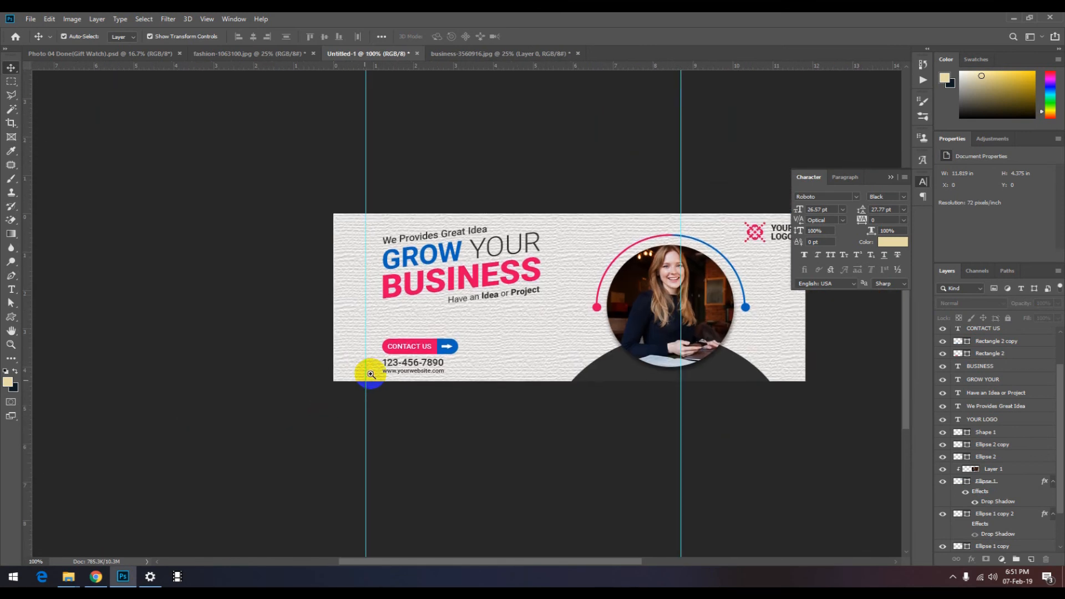
# Step: Select the website line, phone number and CONTACT US button parts as one contact block
pyautogui.keyDown('ctrl'); pyautogui.click(370, 374); pyautogui.keyUp('ctrl')
pyautogui.click(415, 378)
pyautogui.keyDown('shift'); pyautogui.click(422, 327); pyautogui.keyUp('shift')
pyautogui.keyDown('shift'); pyautogui.click(408, 349); pyautogui.keyUp('shift')
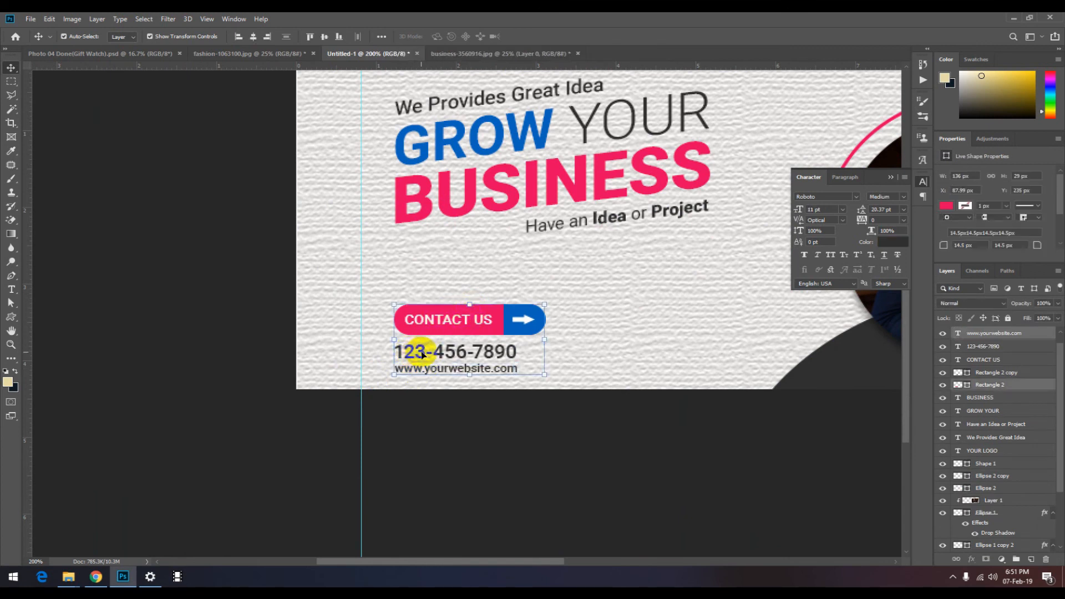
pyautogui.keyDown('shift'); pyautogui.click(517, 325); pyautogui.keyUp('shift')
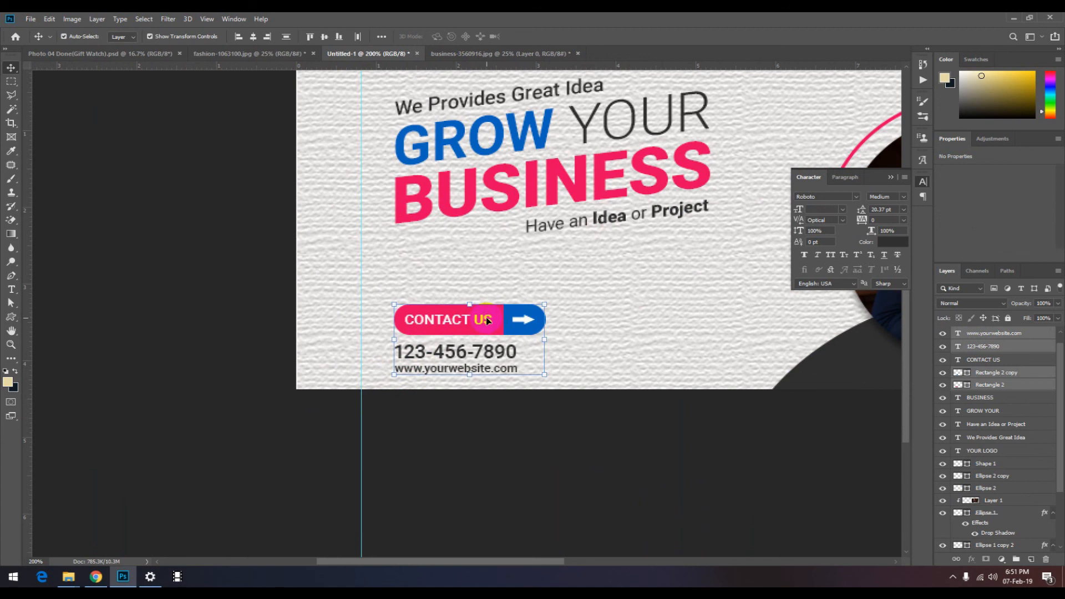
pyautogui.keyDown('shift'); pyautogui.click(487, 322); pyautogui.keyUp('shift')
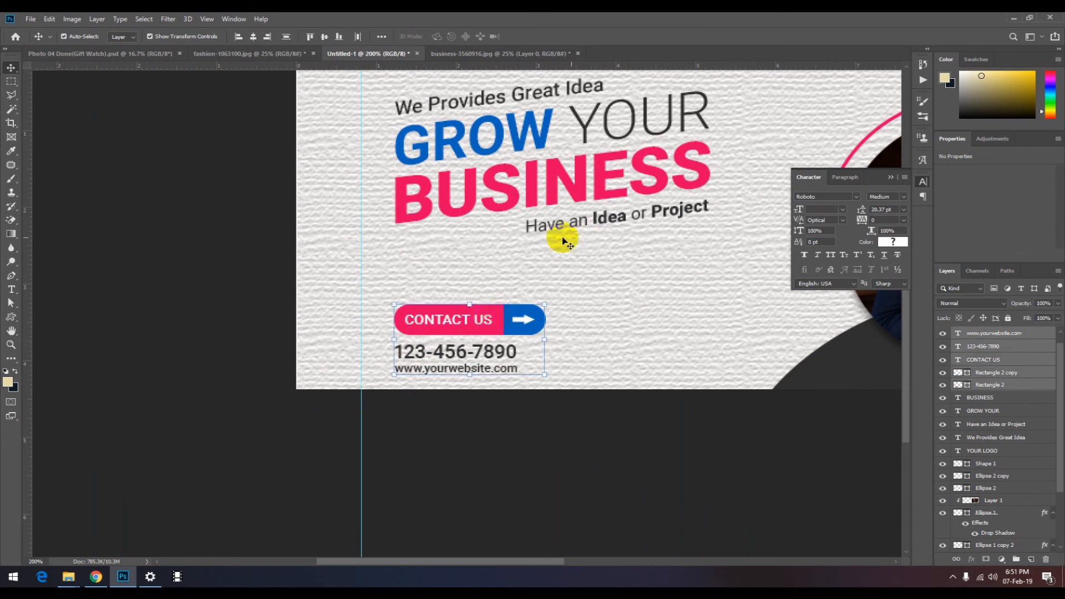
# Step: Add all slanted headline lines to the selected contact block and nudge everything about 15 px left
pyautogui.keyDown('shift'); pyautogui.click(529, 232); pyautogui.keyUp('shift')
pyautogui.keyDown('shift'); pyautogui.click(429, 197); pyautogui.keyUp('shift')
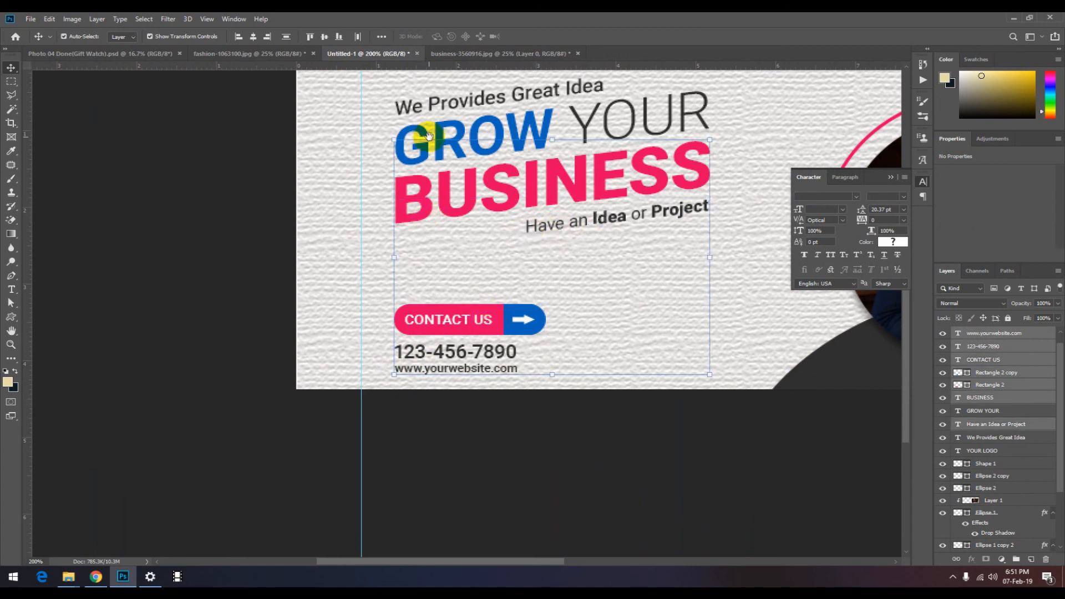
pyautogui.scroll(2, 563, 144)
pyautogui.keyDown('shift'); pyautogui.click(598, 159); pyautogui.keyUp('shift')
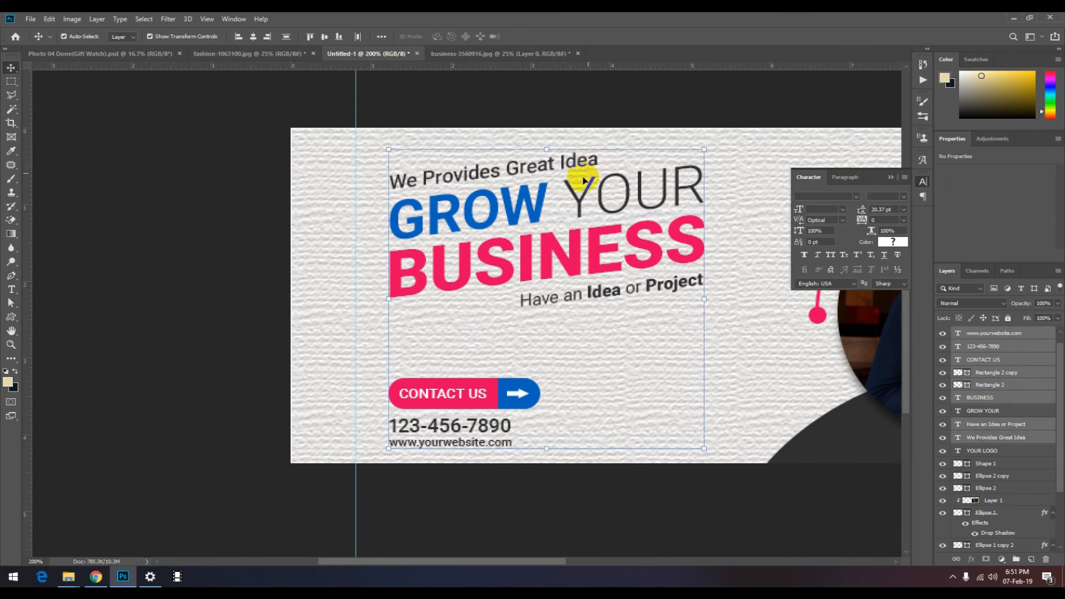
pyautogui.keyDown('ctrl'); pyautogui.keyDown('alt'); pyautogui.click(551, 260); pyautogui.keyUp('alt'); pyautogui.keyUp('ctrl')
pyautogui.keyDown('alt'); pyautogui.click(551, 261); pyautogui.keyUp('alt')
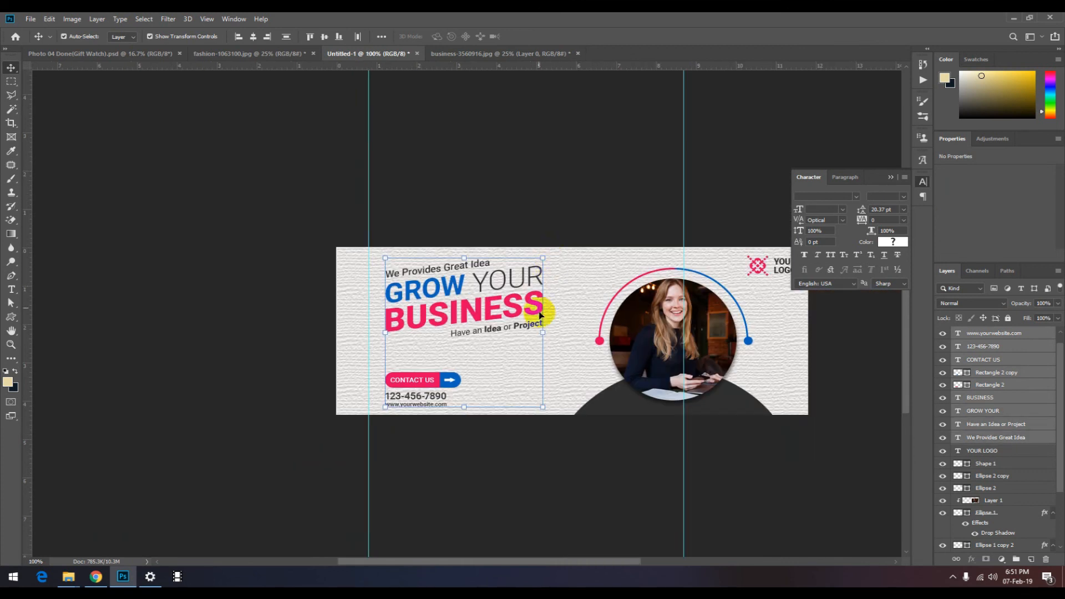
pyautogui.press('Left')
pyautogui.press('Left')
pyautogui.press('Left')
pyautogui.press('Left')
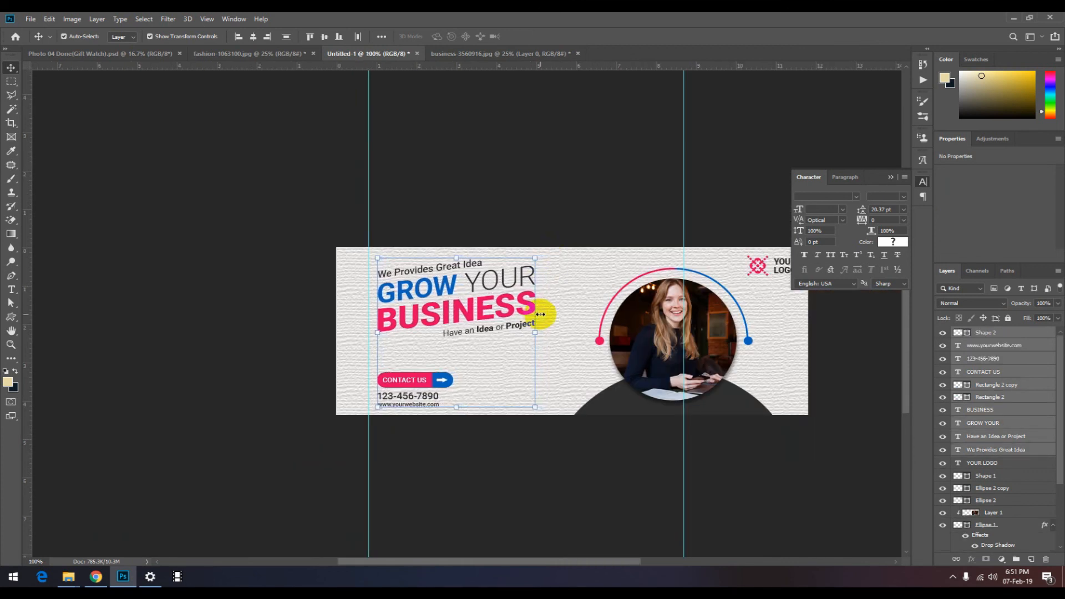
# Step: Clear the layer selection and save the banner as Photoshop file fb cover 02 beside fb cover 01, within Graphichs Designing on drive E
pyautogui.click(540, 462)
pyautogui.keyDown('alt'); pyautogui.click(529, 348); pyautogui.keyUp('alt')
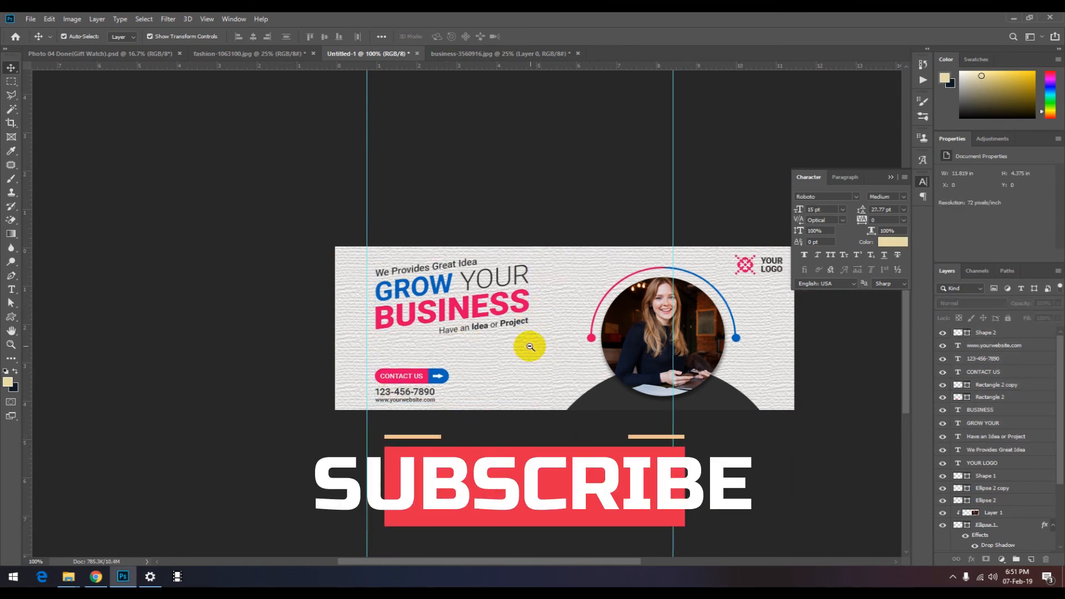
pyautogui.moveTo(529, 348); pyautogui.dragTo(477, 377)
pyautogui.click(544, 425)
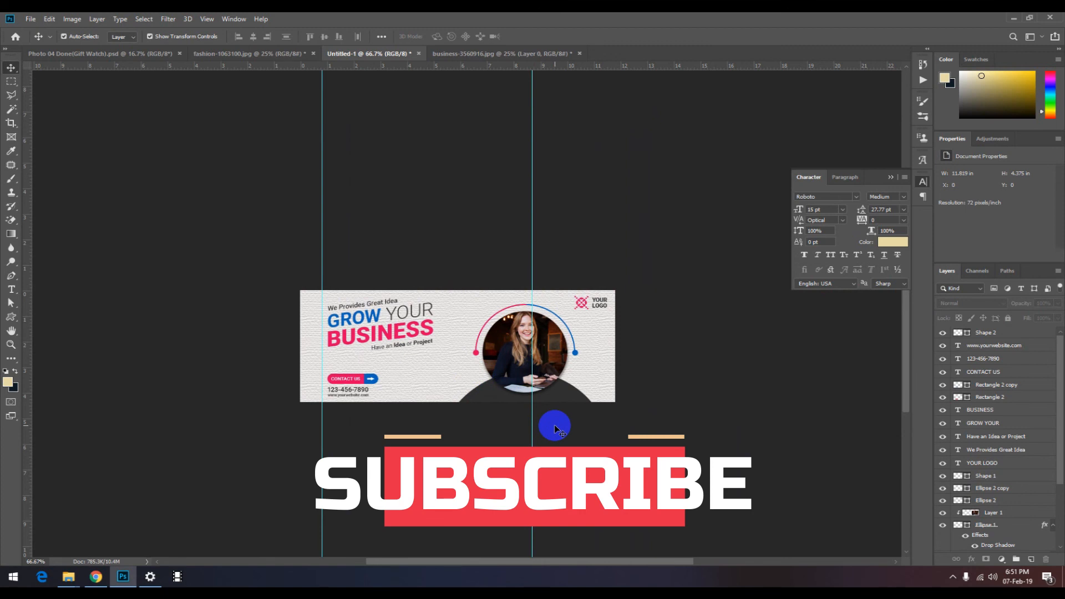
pyautogui.hotkey('ctrl', 's')
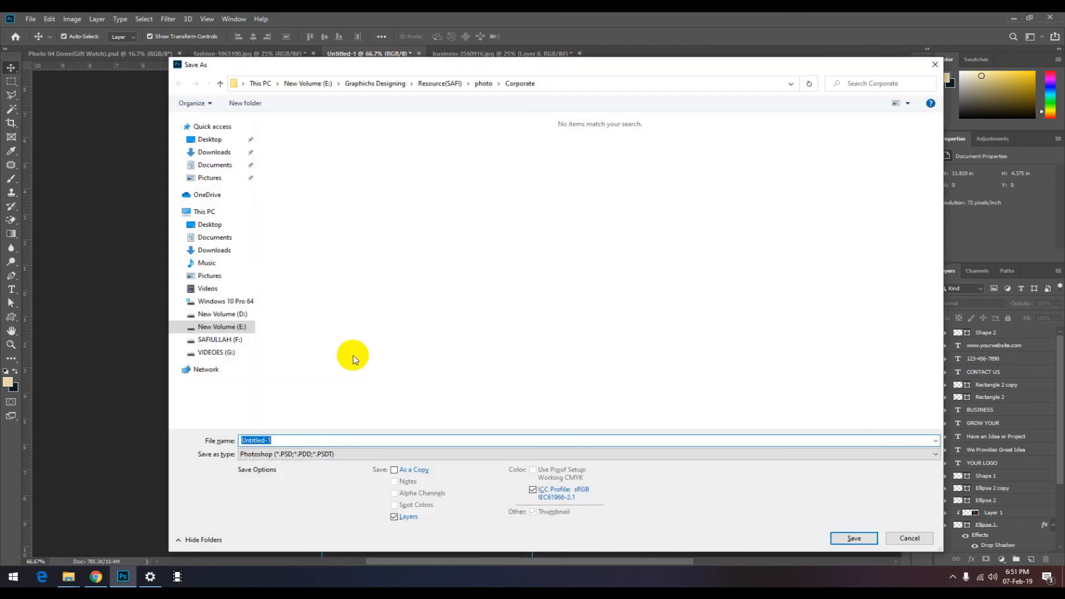
pyautogui.click(217, 328)
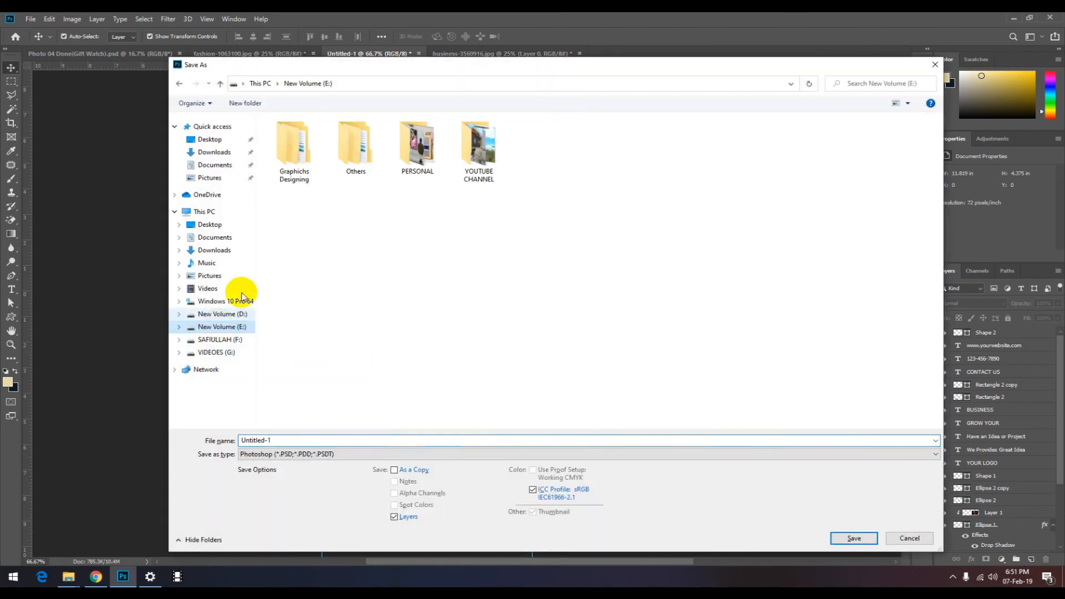
pyautogui.doubleClick(296, 143)
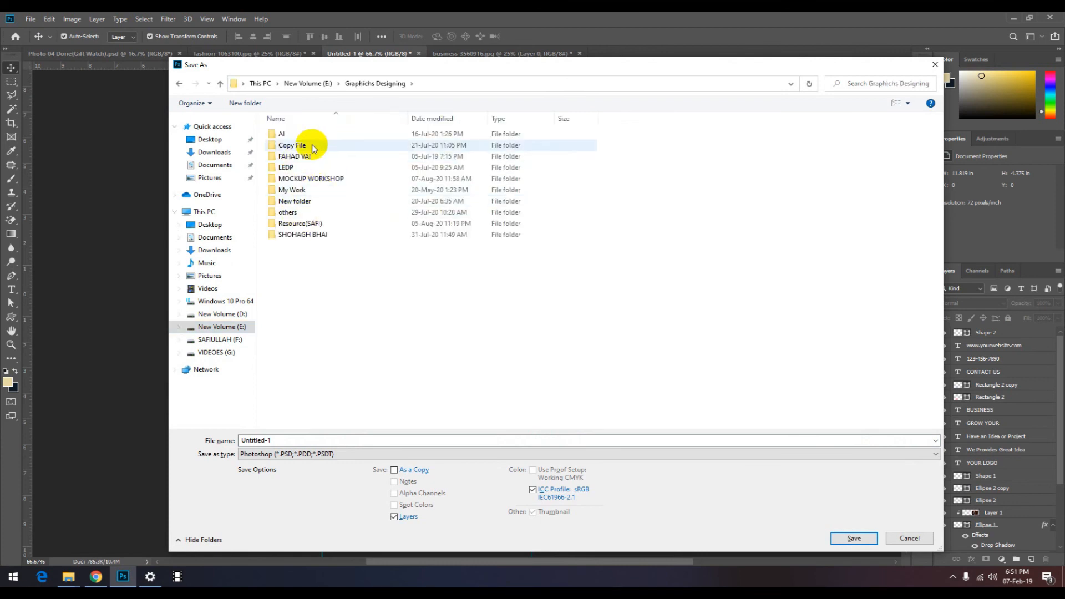
pyautogui.doubleClick(295, 157)
pyautogui.click(303, 178)
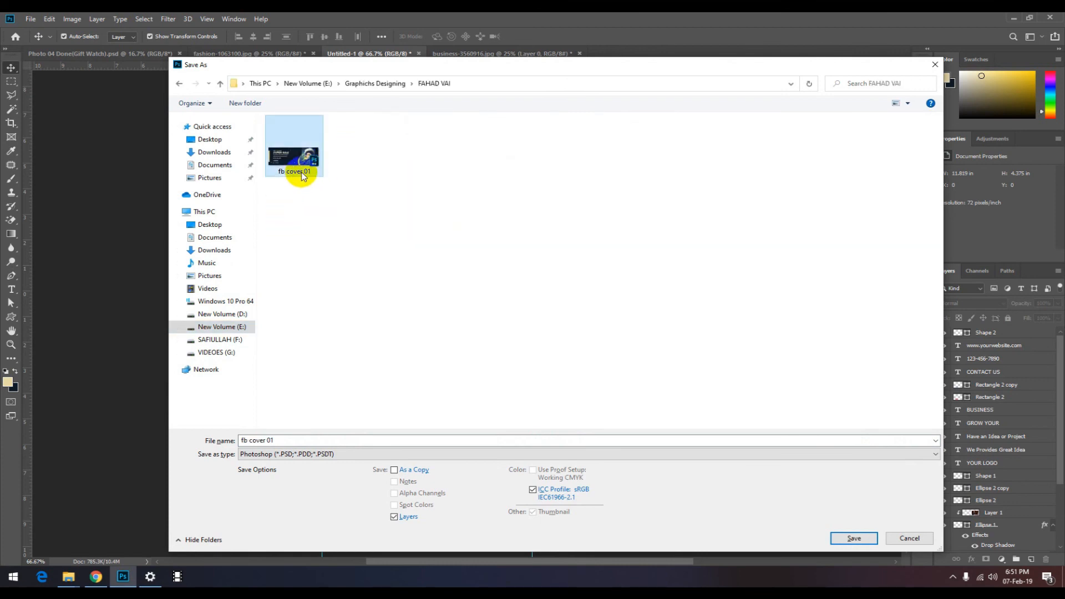
pyautogui.doubleClick(280, 441)
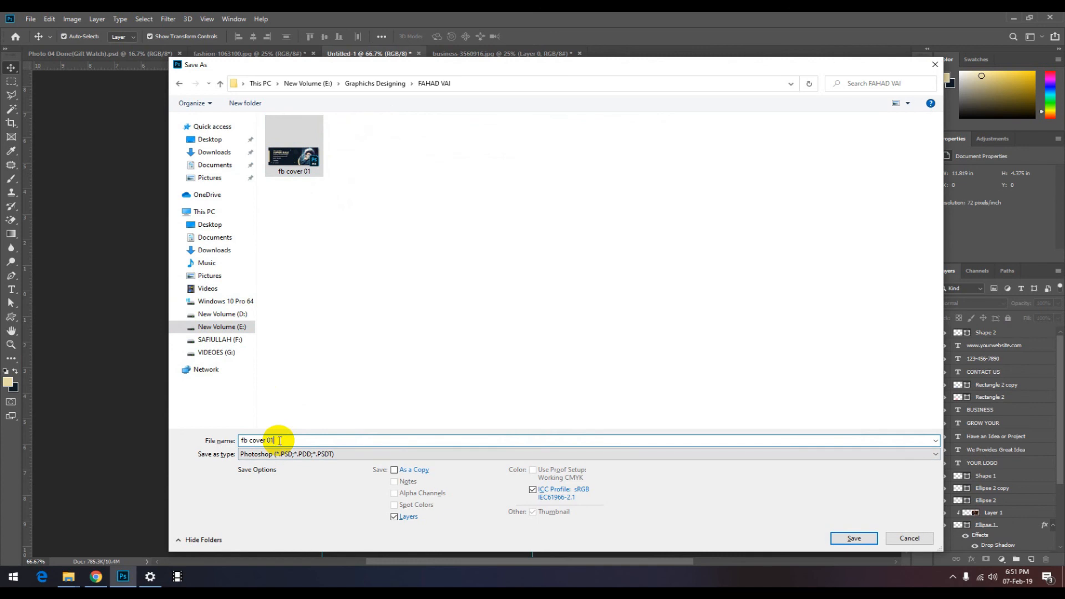
pyautogui.write('02')
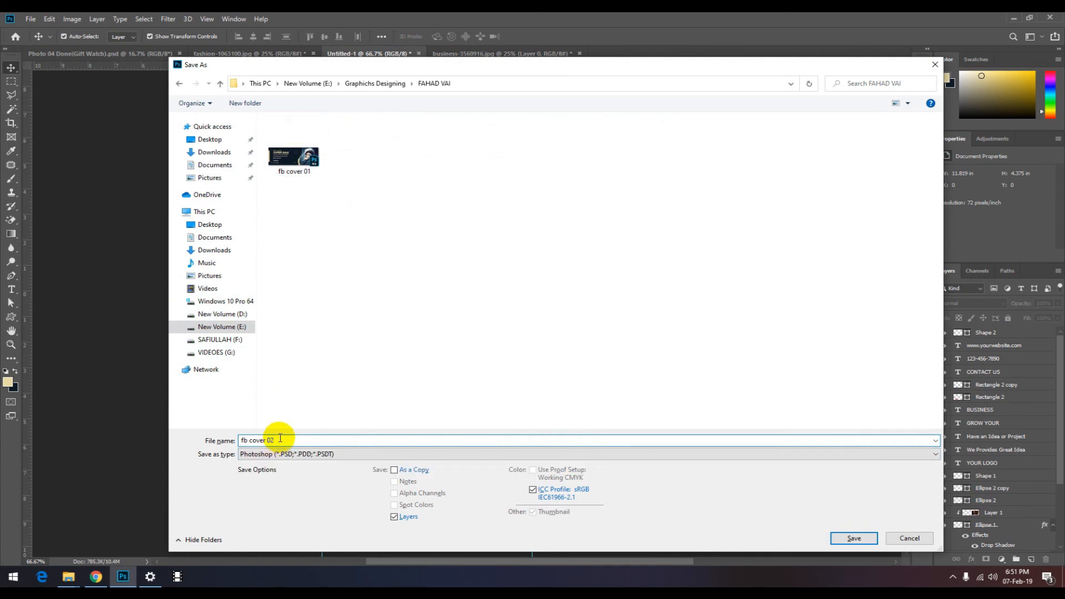
pyautogui.press('Return')
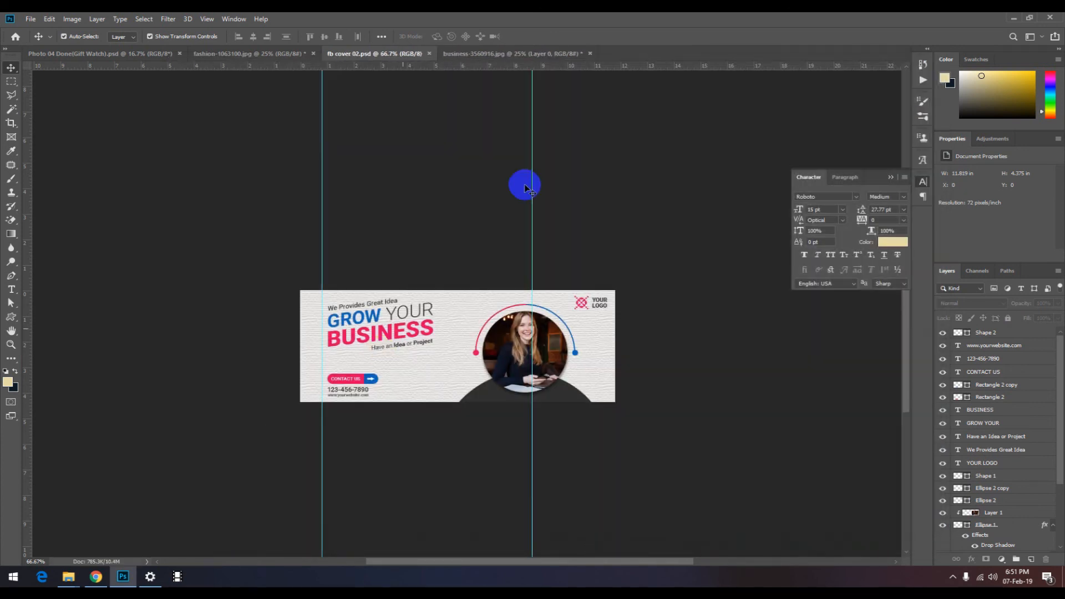